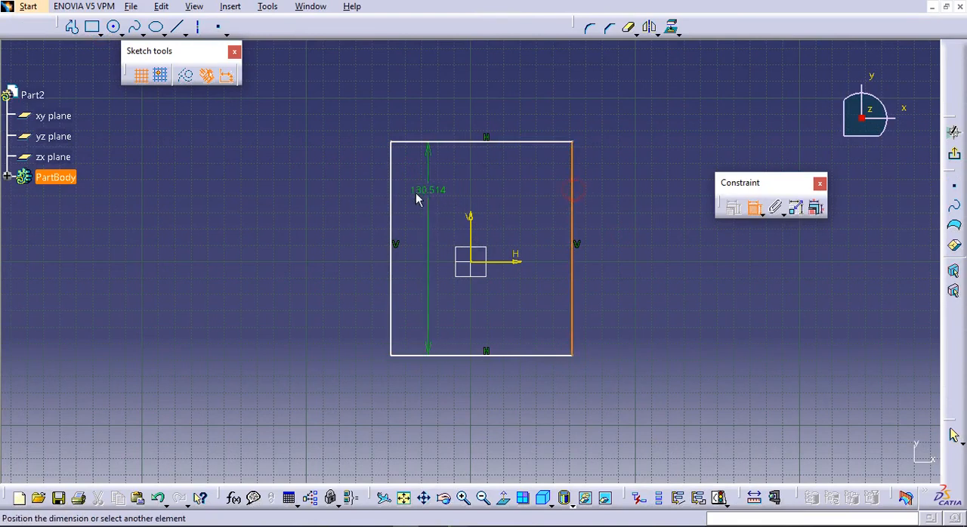
Constrain the rectangle's two vertical sides as symmetric about the sketch's vertical axis
{"action": "left_click", "coordinate": [392, 198]}
{"action": "right_click", "coordinate": [417, 179]}
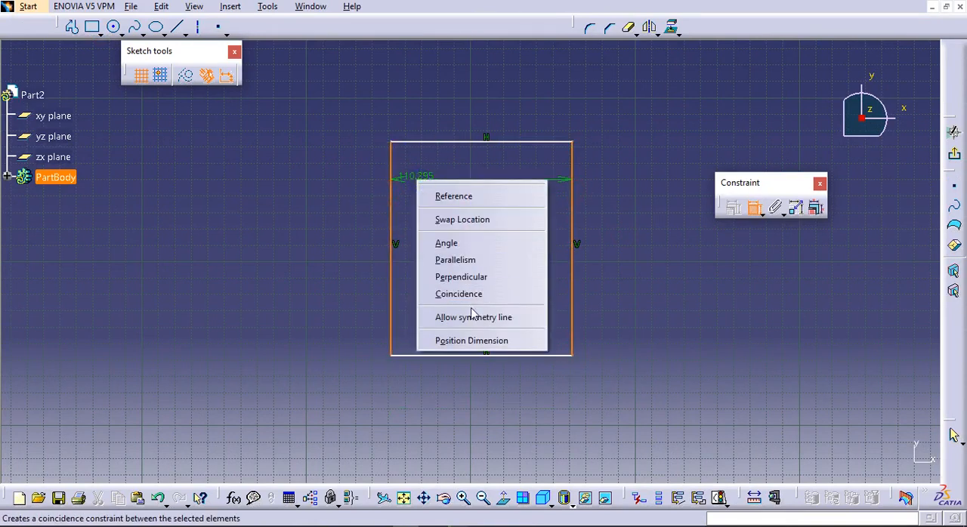
{"action": "left_click", "coordinate": [469, 317]}
{"action": "left_click", "coordinate": [470, 217]}
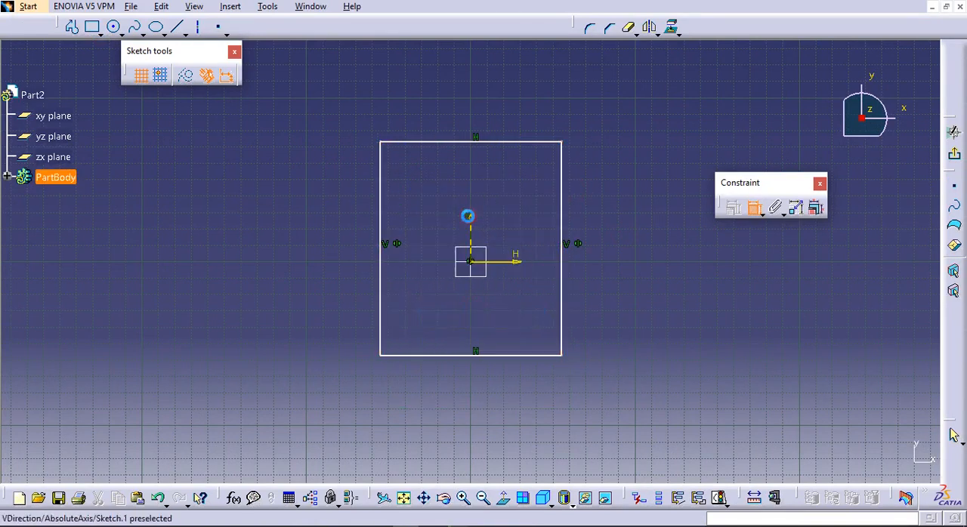
{"action": "left_click", "coordinate": [515, 357]}
{"action": "left_click", "coordinate": [755, 210]}
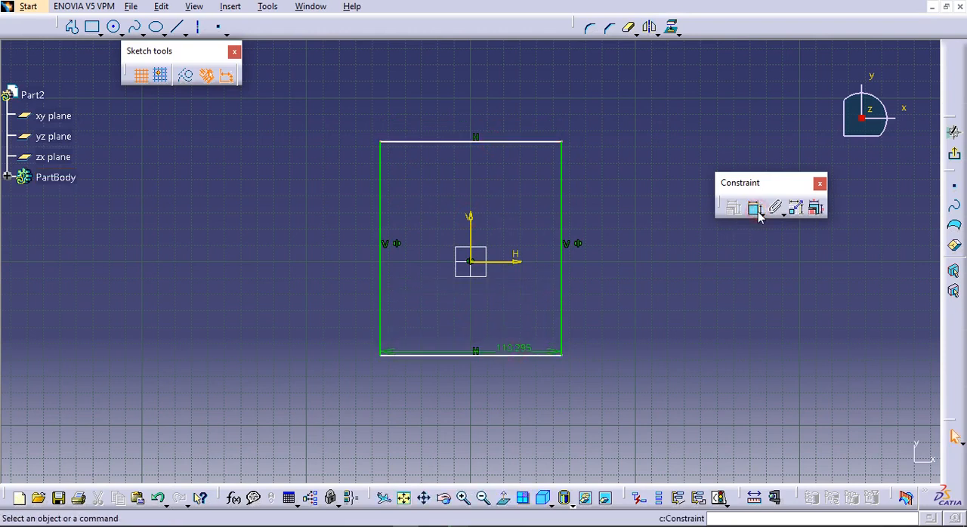
Constrain the rectangle's two horizontal sides as symmetric about the sketch's horizontal axis
{"action": "left_click", "coordinate": [753, 210]}
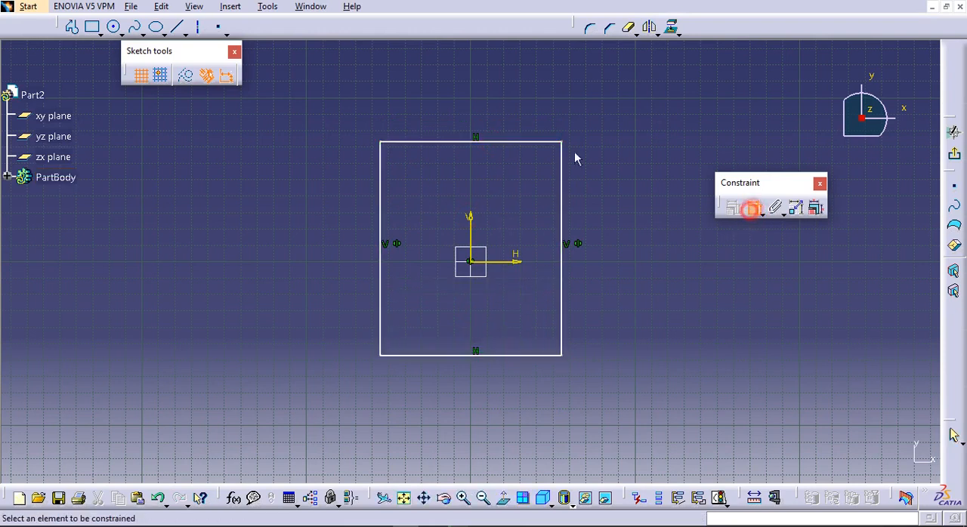
{"action": "left_click", "coordinate": [516, 143]}
{"action": "left_click", "coordinate": [528, 356]}
{"action": "right_click", "coordinate": [281, 233]}
{"action": "left_click", "coordinate": [342, 370]}
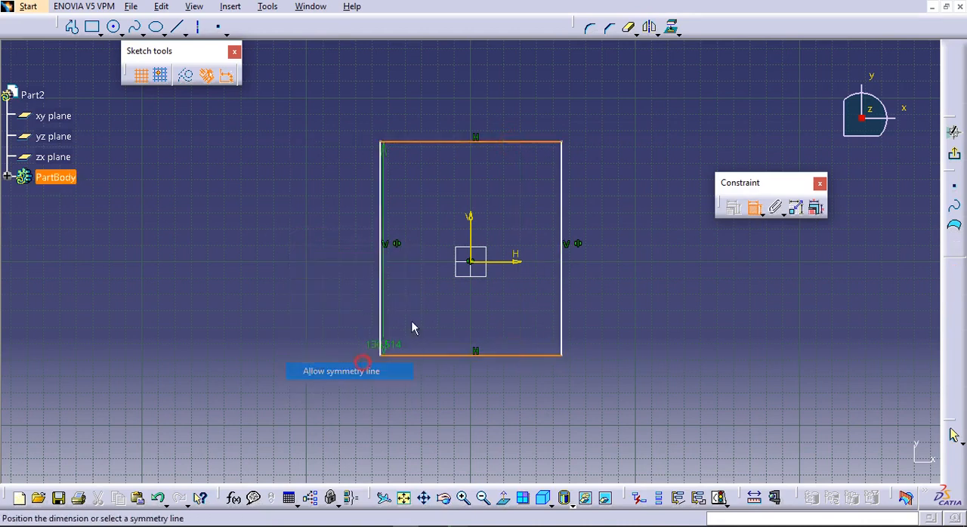
{"action": "left_click", "coordinate": [509, 263]}
{"action": "left_click", "coordinate": [756, 208]}
{"action": "left_click", "coordinate": [331, 104]}
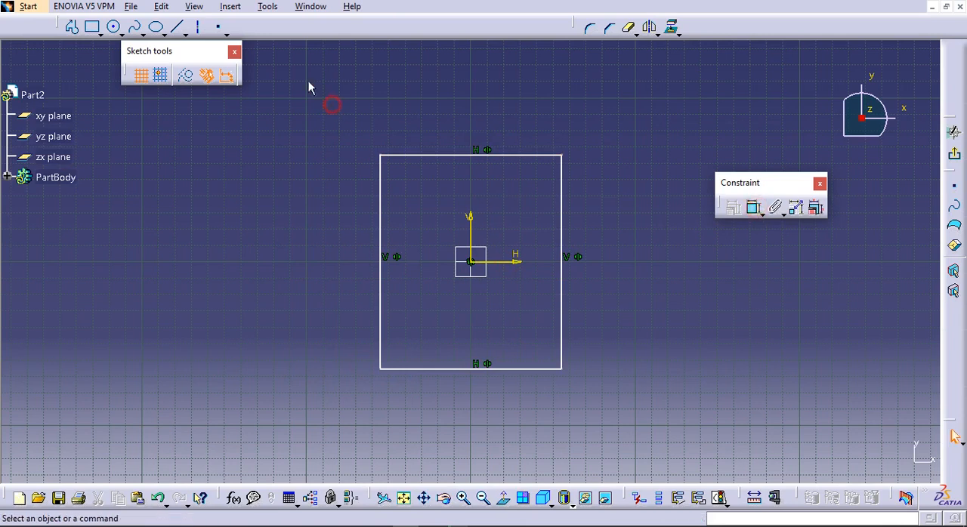
Draw a three-point arc of about 104 mm radius above the rectangle, joining its upper corners, and mirror it about the horizontal axis
{"action": "left_click", "coordinate": [121, 34]}
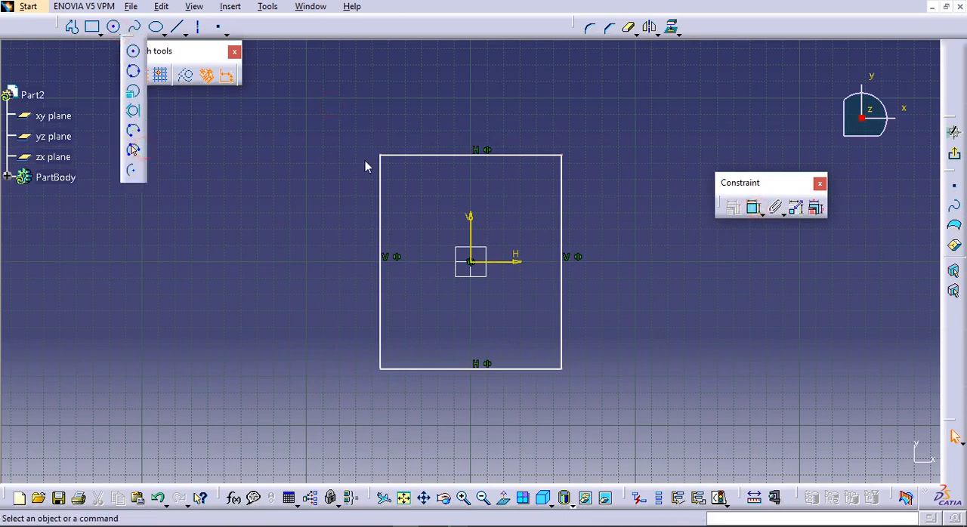
{"action": "left_click", "coordinate": [133, 150]}
{"action": "left_click", "coordinate": [381, 156]}
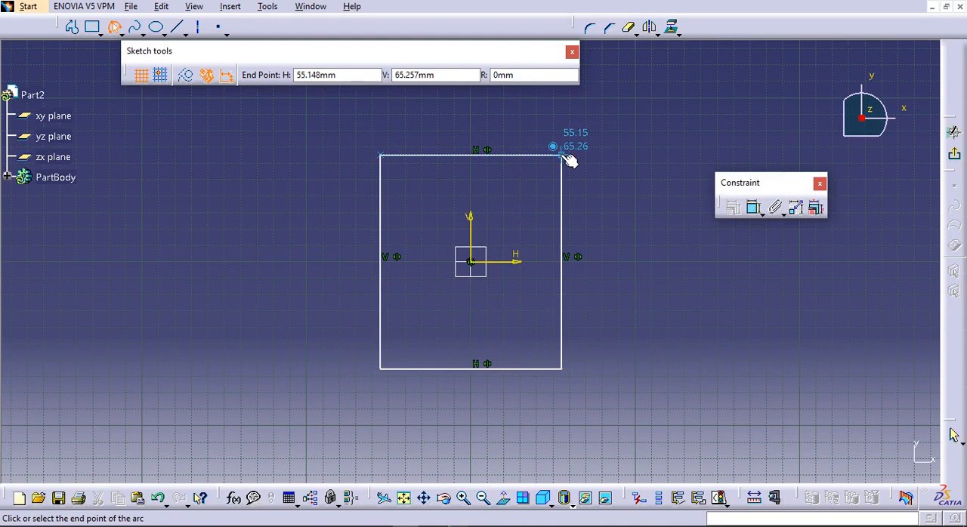
{"action": "left_click", "coordinate": [562, 156]}
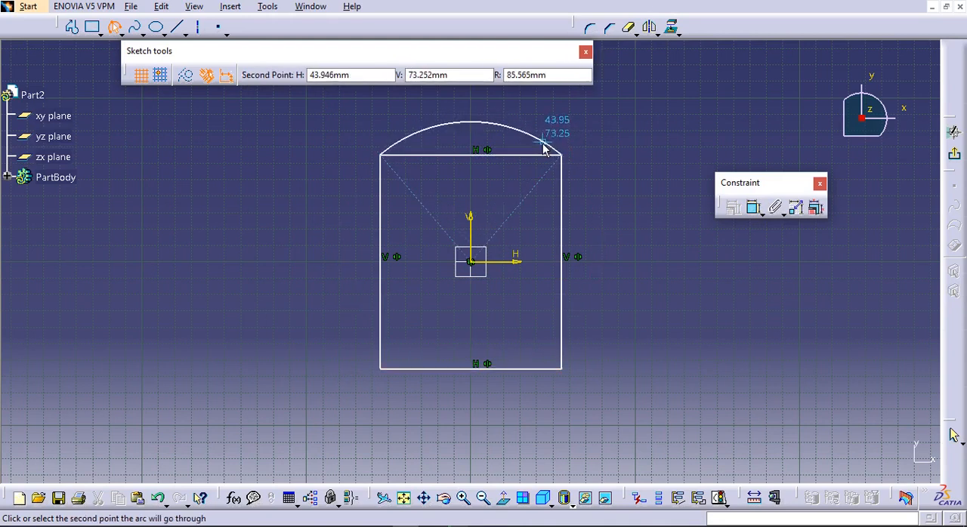
{"action": "left_click", "coordinate": [543, 151]}
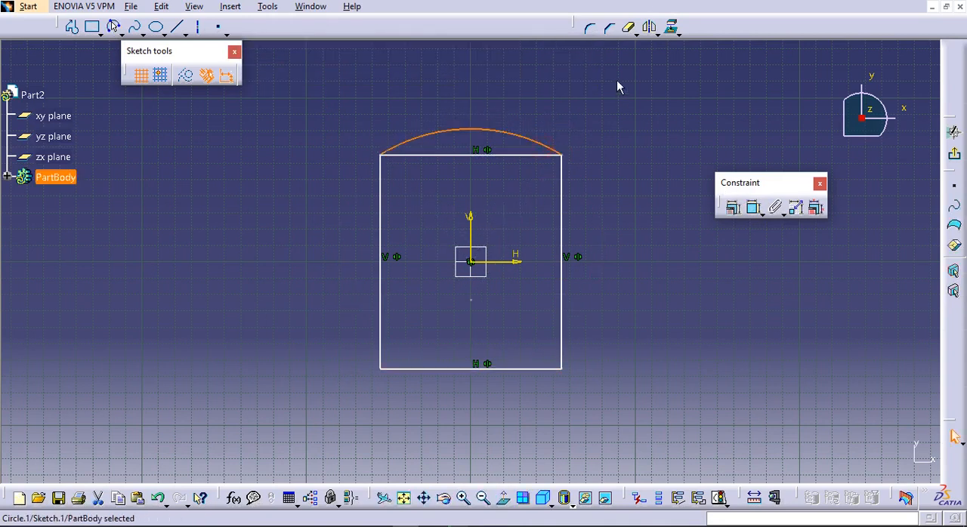
{"action": "left_click", "coordinate": [649, 27]}
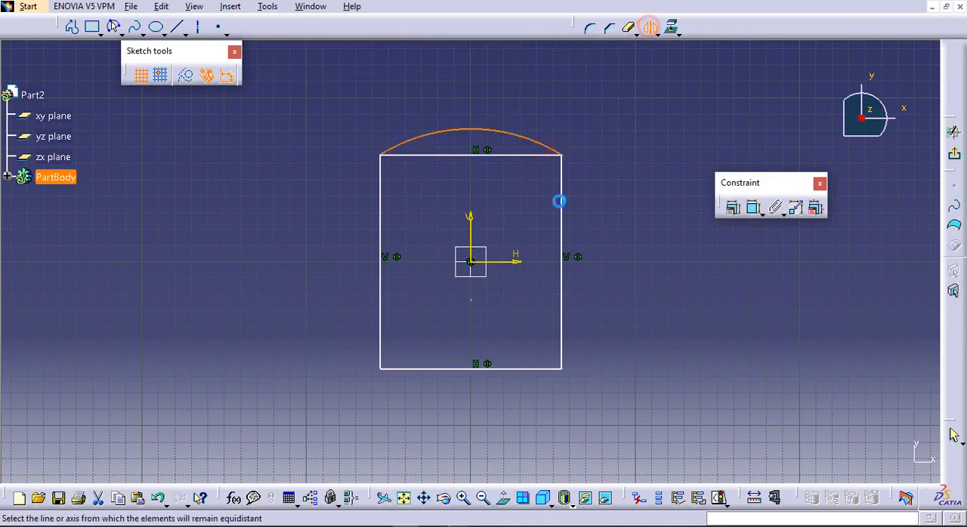
{"action": "left_click", "coordinate": [518, 264]}
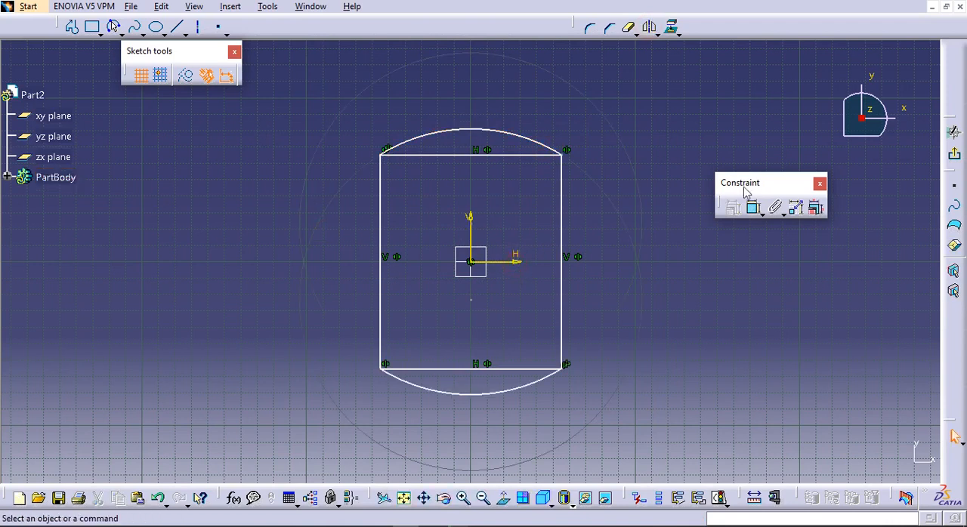
Dimension the overall vertical distance between the upper and lower arcs, placing it beside the rectangle
{"action": "left_click", "coordinate": [753, 206]}
{"action": "left_click", "coordinate": [543, 141]}
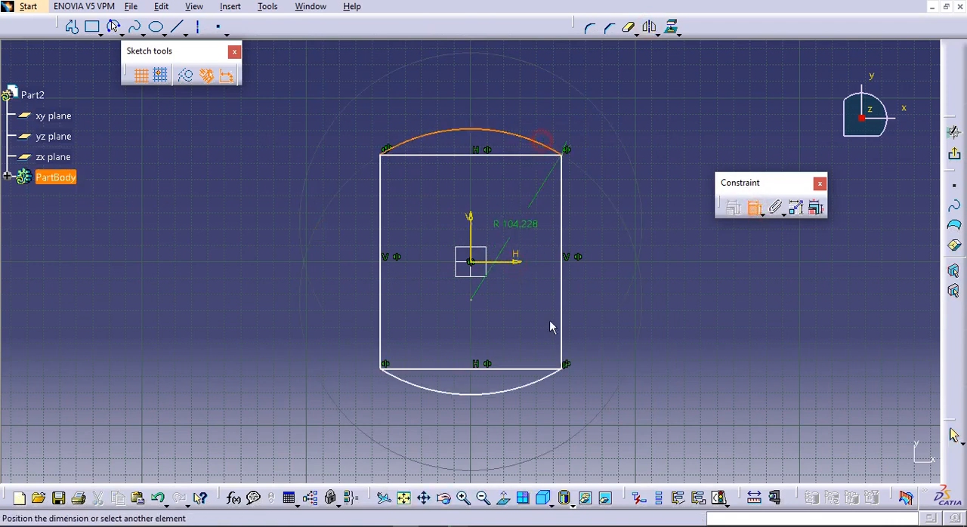
{"action": "left_click", "coordinate": [506, 390]}
{"action": "left_click", "coordinate": [310, 284]}
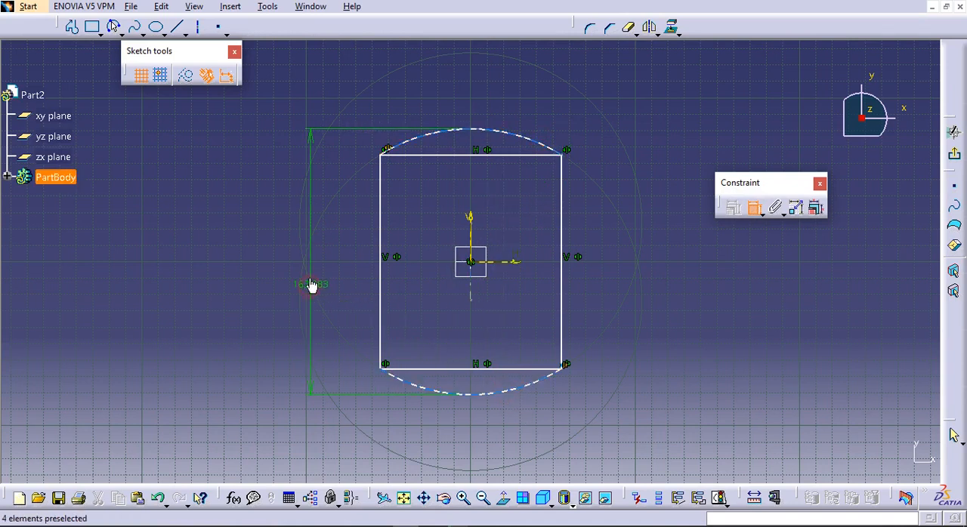
{"action": "double_click", "coordinate": [309, 284]}
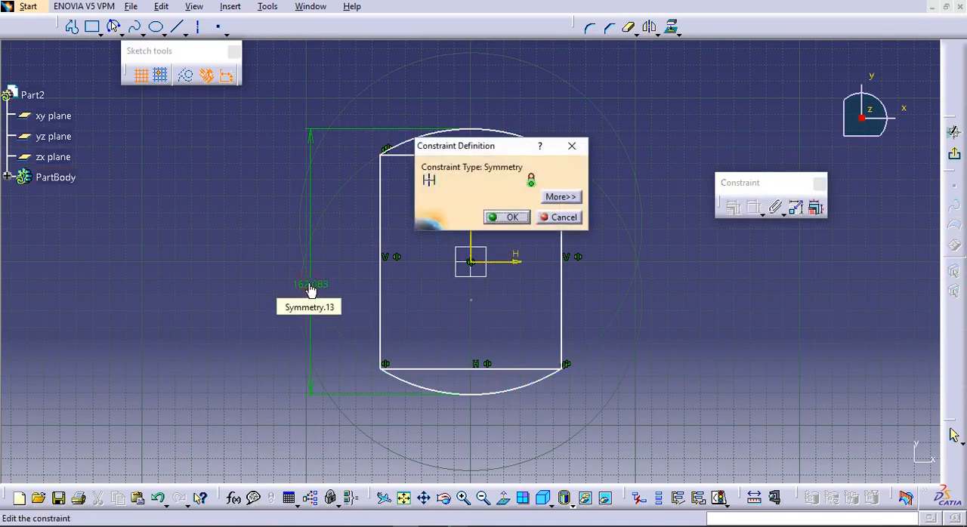
{"action": "left_click", "coordinate": [563, 217]}
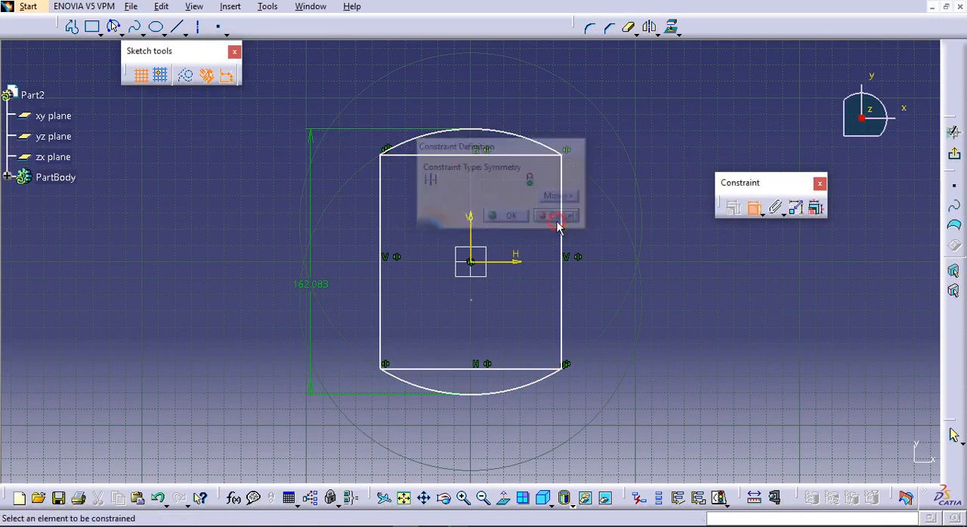
{"action": "double_click", "coordinate": [316, 299]}
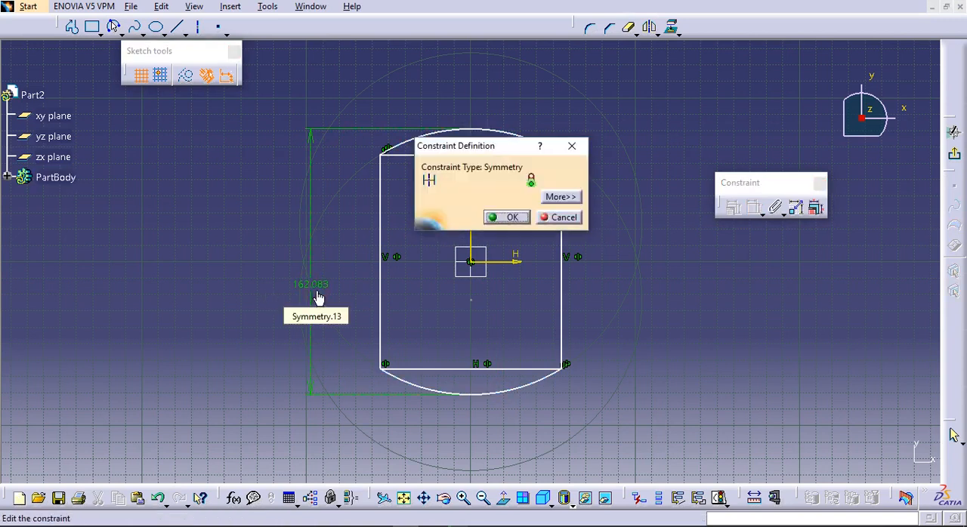
{"action": "left_click", "coordinate": [564, 216]}
Set the overall vertical distance between the two arcs to 190 mm
{"action": "left_click", "coordinate": [753, 206]}
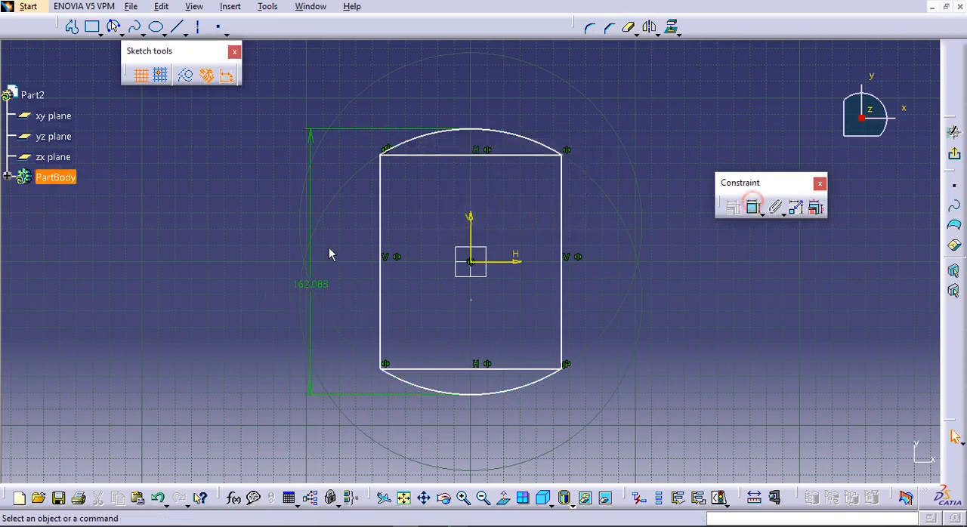
{"action": "double_click", "coordinate": [310, 272]}
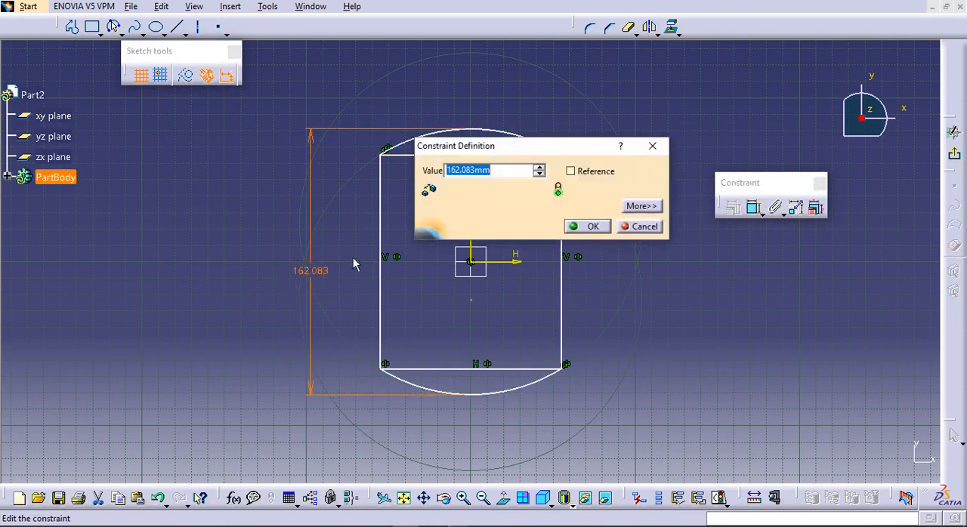
{"action": "type", "text": "190"}
{"action": "key", "text": "Return"}
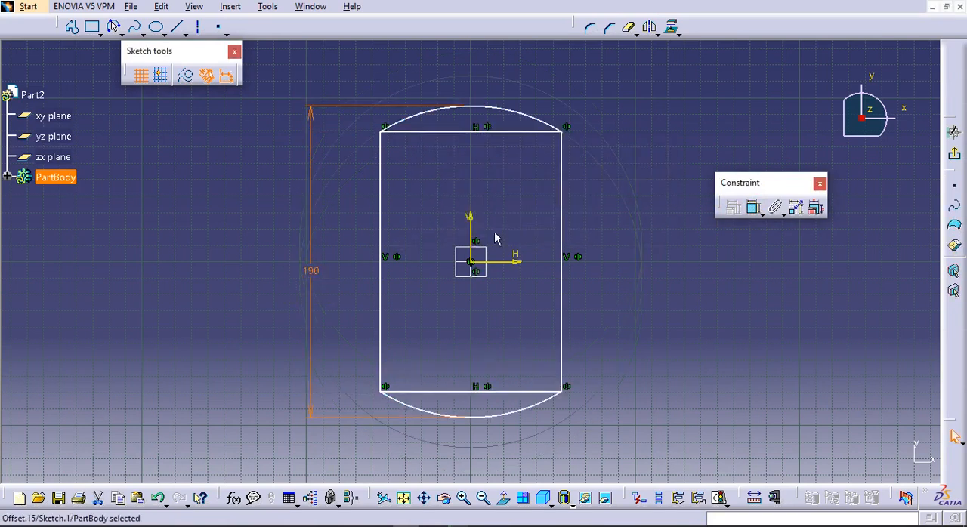
Dimension the distance between the two vertical sides and set it to 120 mm
{"action": "left_click", "coordinate": [752, 212]}
{"action": "left_click", "coordinate": [383, 208]}
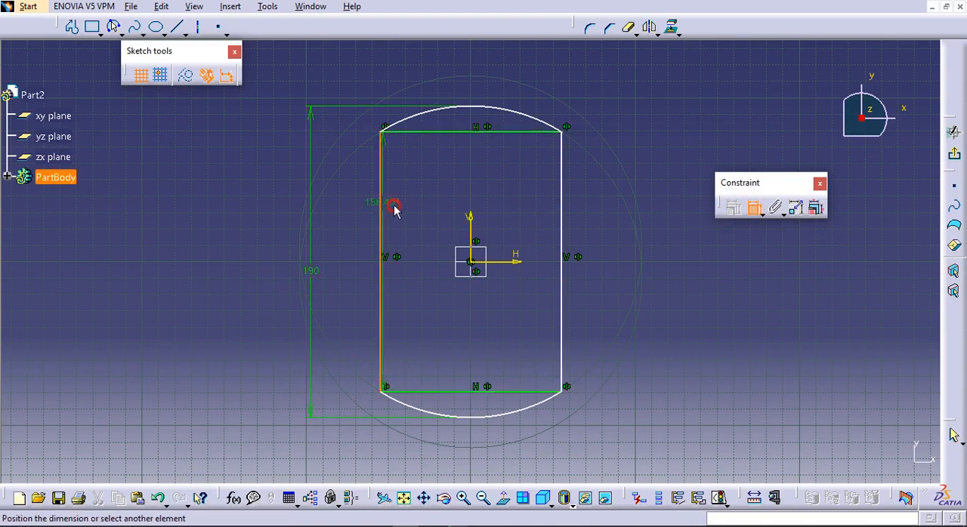
{"action": "left_click", "coordinate": [564, 201]}
{"action": "left_click", "coordinate": [490, 175]}
{"action": "double_click", "coordinate": [490, 178]}
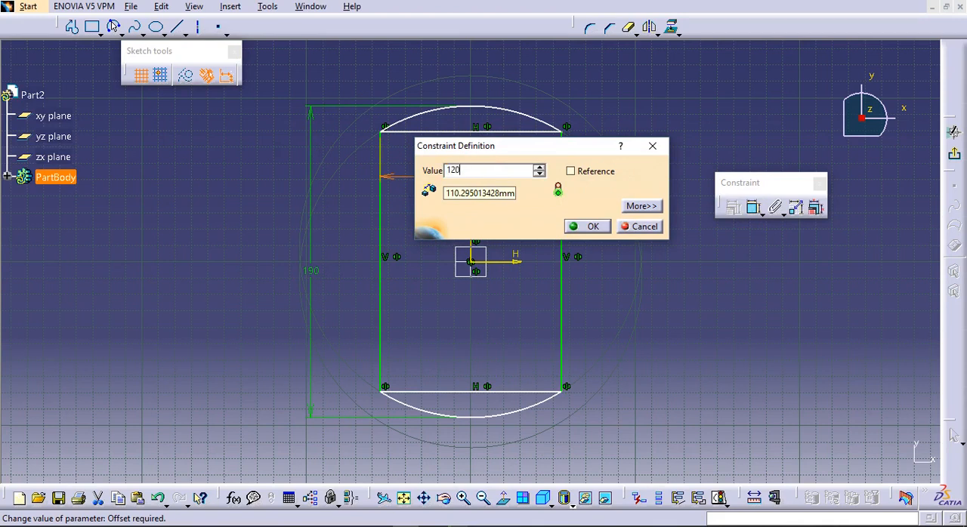
{"action": "key", "text": "Return"}
Set the profile's overall height between the arcs to 199 mm
{"action": "double_click", "coordinate": [310, 272]}
{"action": "type", "text": "199"}
{"action": "key", "text": "Return"}
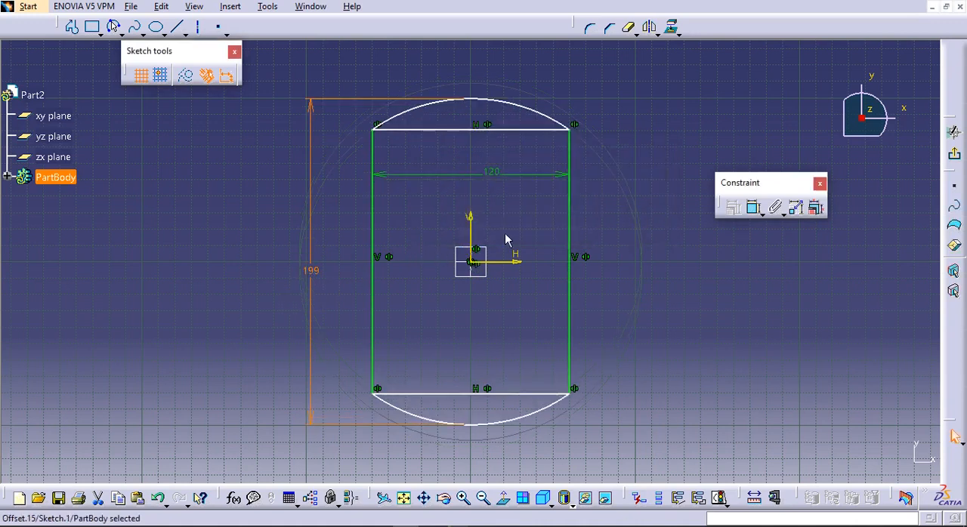
Add a radius dimension to the upper arc and set it to 100 mm
{"action": "left_click", "coordinate": [753, 207]}
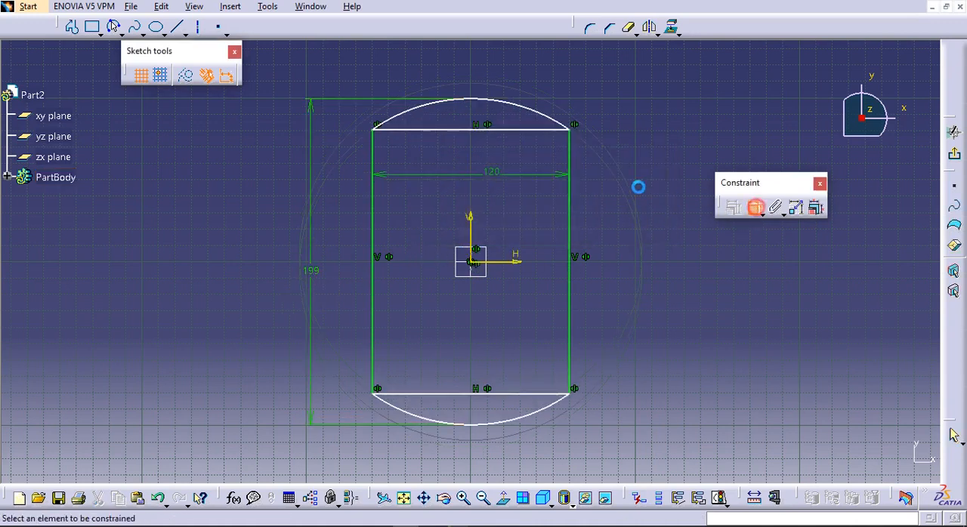
{"action": "left_click", "coordinate": [546, 115]}
{"action": "left_click", "coordinate": [610, 91]}
{"action": "double_click", "coordinate": [609, 89]}
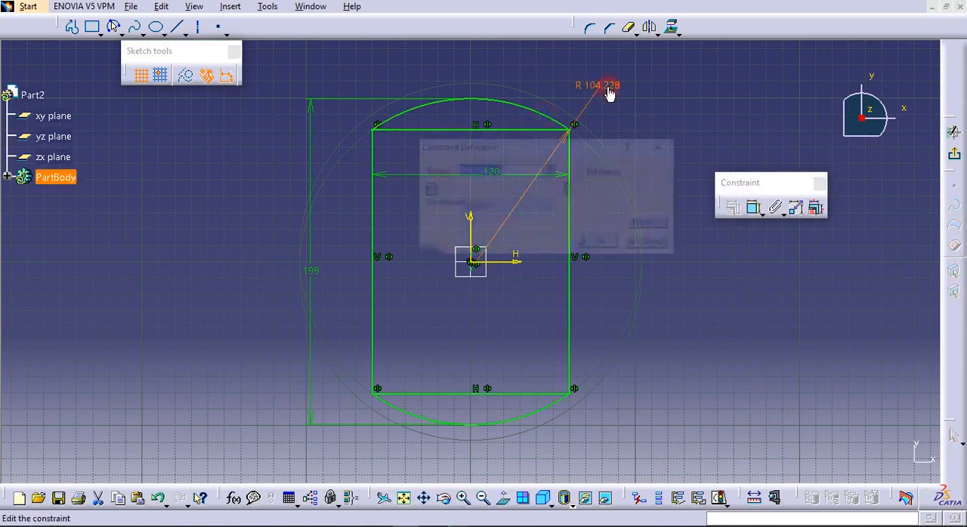
{"action": "type", "text": "100"}
{"action": "key", "text": "Return"}
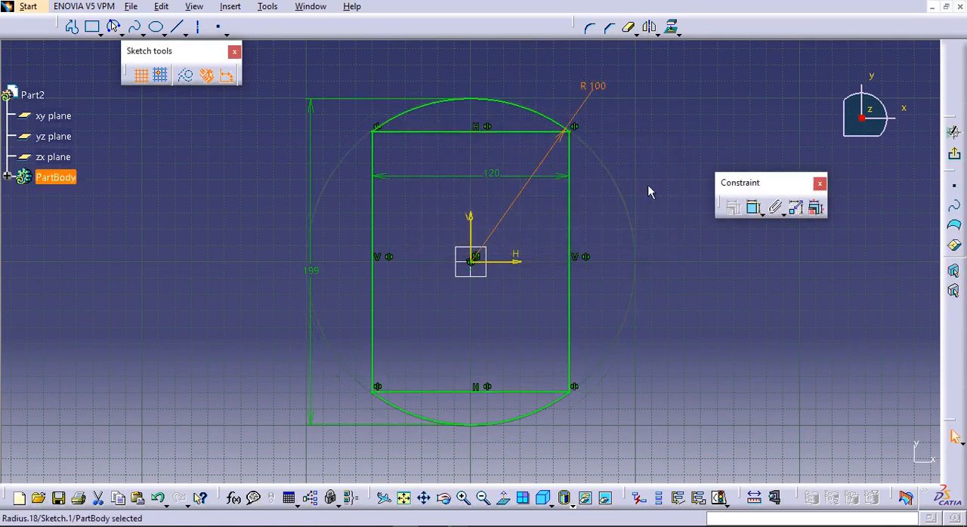
Convert the rectangle's upper and lower horizontal lines into construction elements
{"action": "left_click", "coordinate": [509, 392], "text": "ctrl"}
{"action": "left_click", "coordinate": [185, 74]}
{"action": "left_click", "coordinate": [215, 233]}
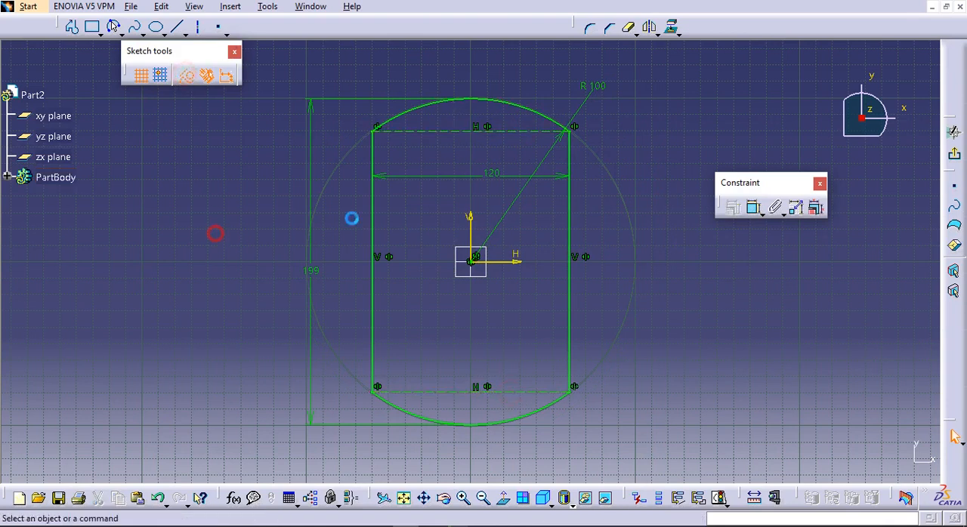
Exit the sketch and create a 30 mm long pad from the closed profile
{"action": "left_click", "coordinate": [954, 153]}
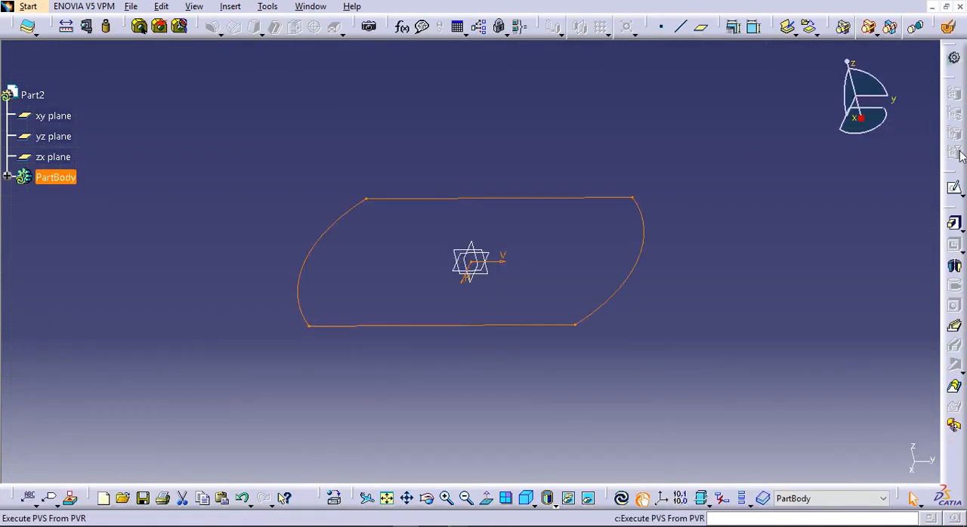
{"action": "left_click", "coordinate": [954, 223]}
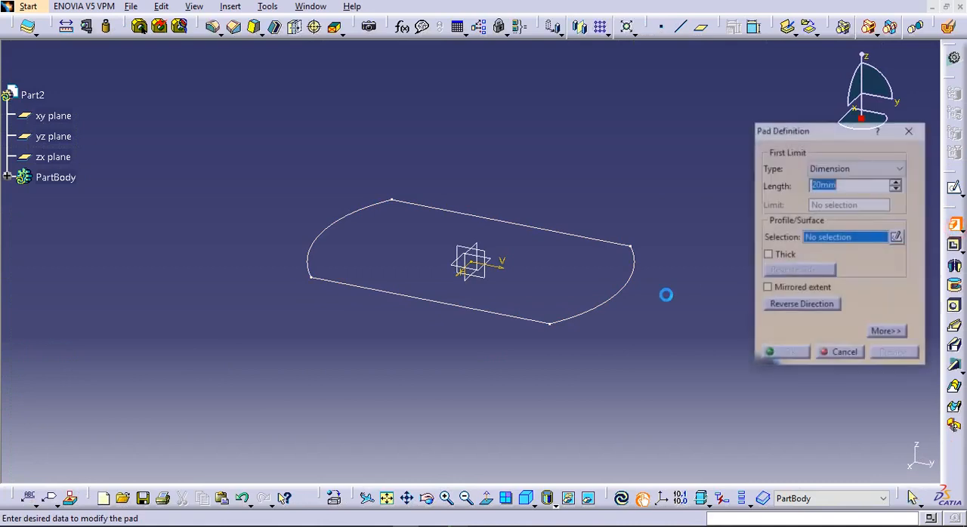
{"action": "left_click", "coordinate": [623, 292]}
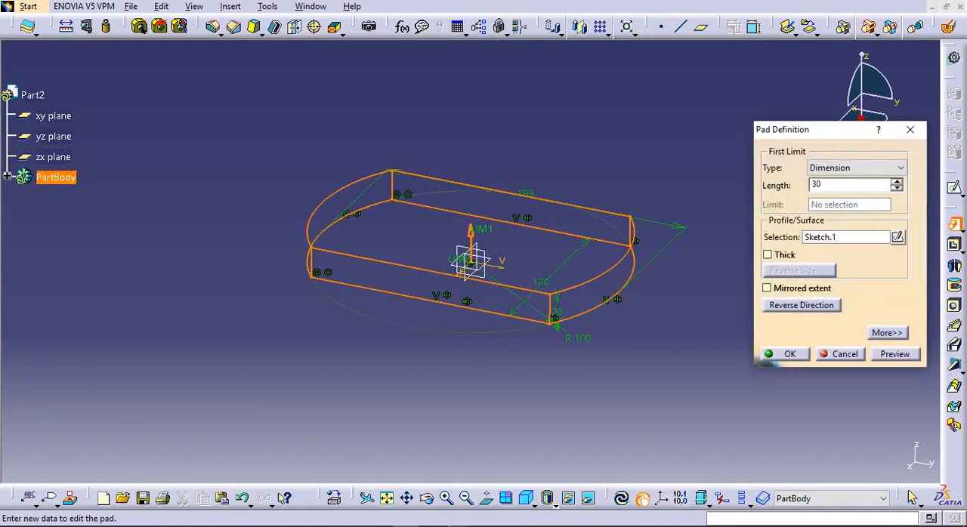
{"action": "key", "text": "Return"}
{"action": "left_click", "coordinate": [766, 288]}
{"action": "middle_click_drag", "start_coordinate": [512, 320], "coordinate": [676, 265]}
{"action": "middle_click_drag", "start_coordinate": [494, 137], "coordinate": [415, 190]}
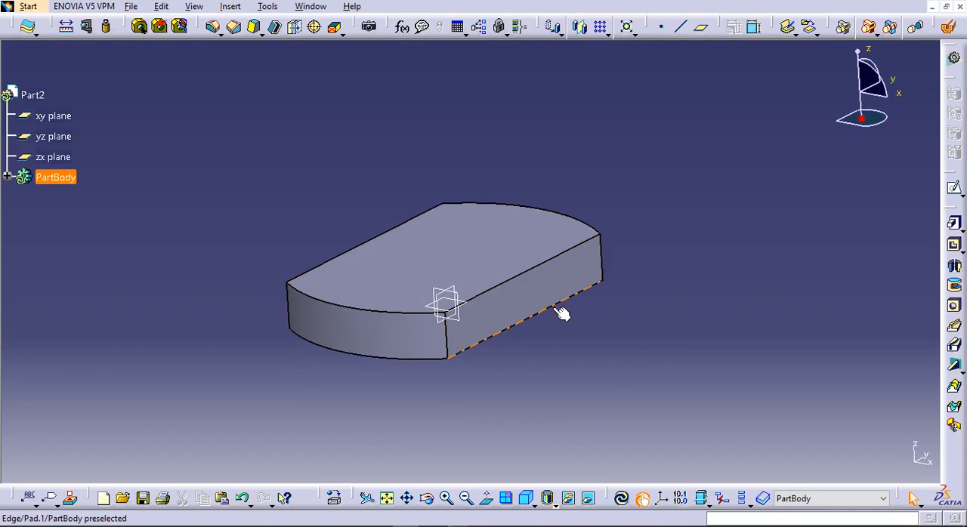
Open the pad's sketch for editing and round the profile's upper-right corner with an arc of about 45 mm radius
{"action": "left_click", "coordinate": [7, 176]}
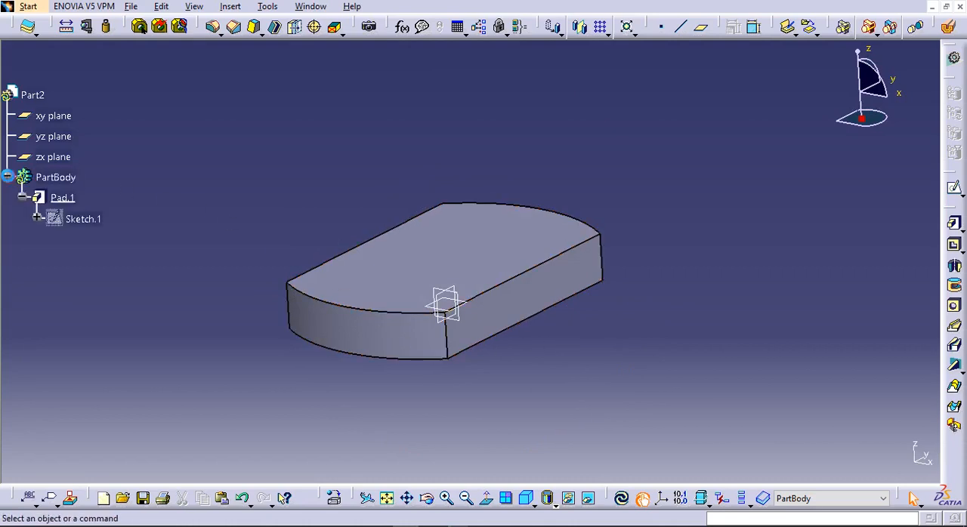
{"action": "double_click", "coordinate": [69, 220]}
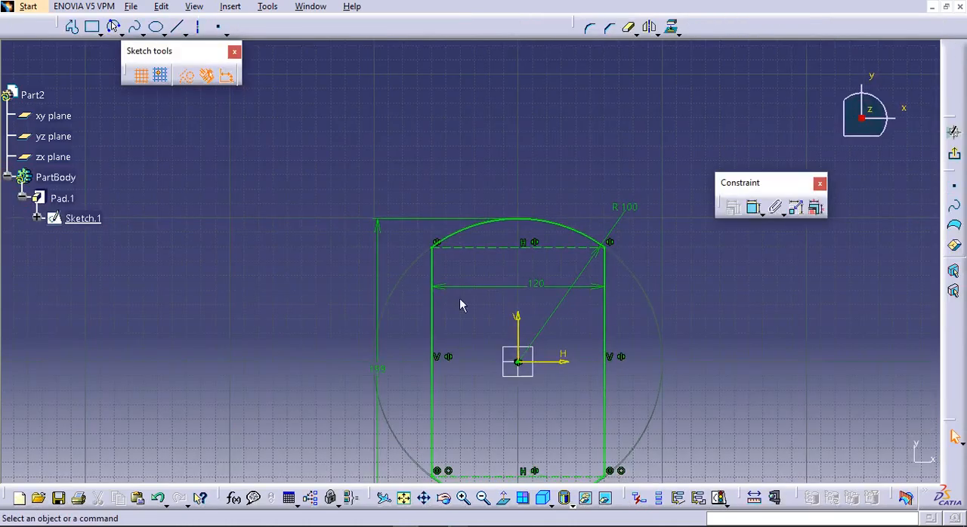
{"action": "middle_click_drag", "start_coordinate": [405, 202], "coordinate": [404, 201]}
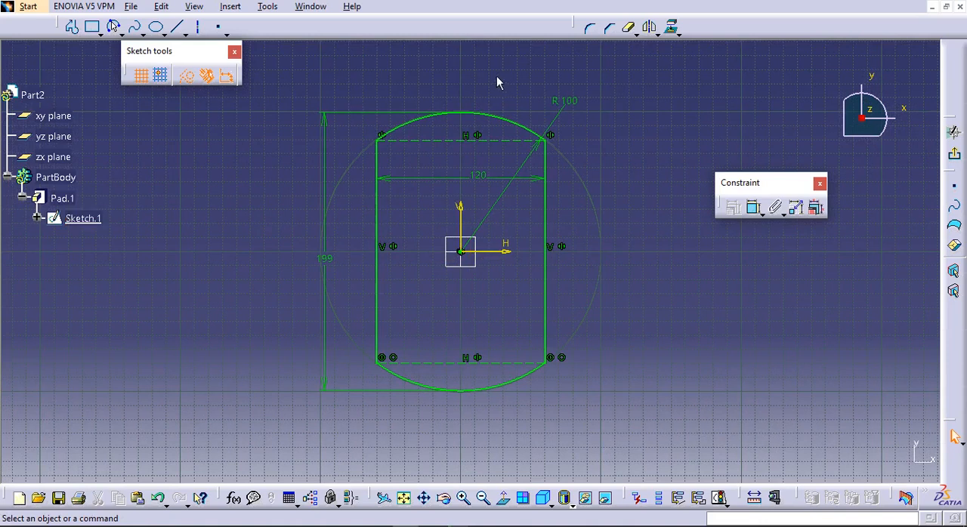
{"action": "left_click", "coordinate": [590, 31]}
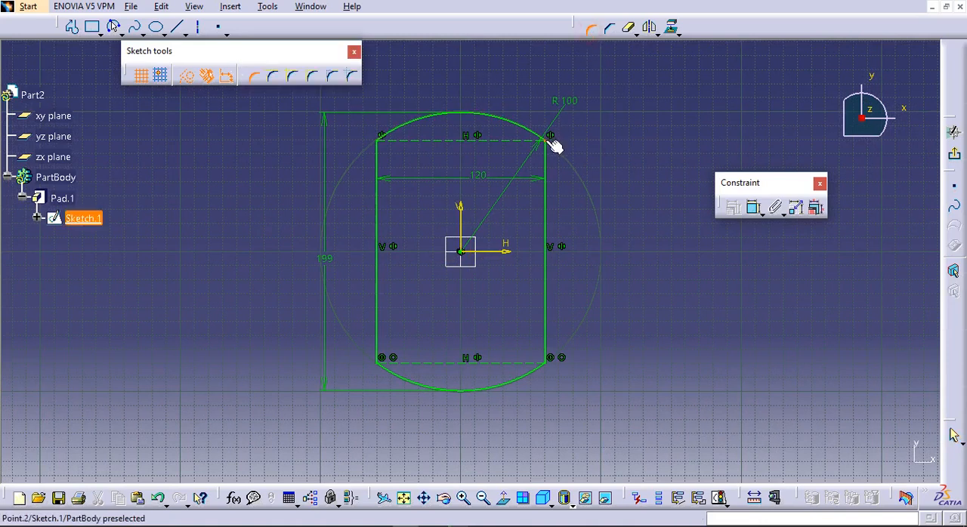
{"action": "left_click", "coordinate": [551, 139]}
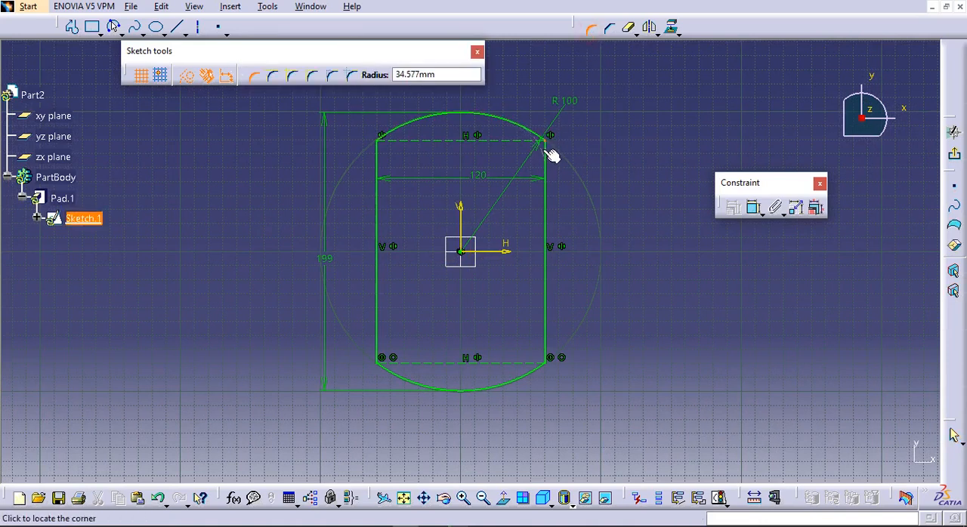
{"action": "left_click", "coordinate": [537, 151]}
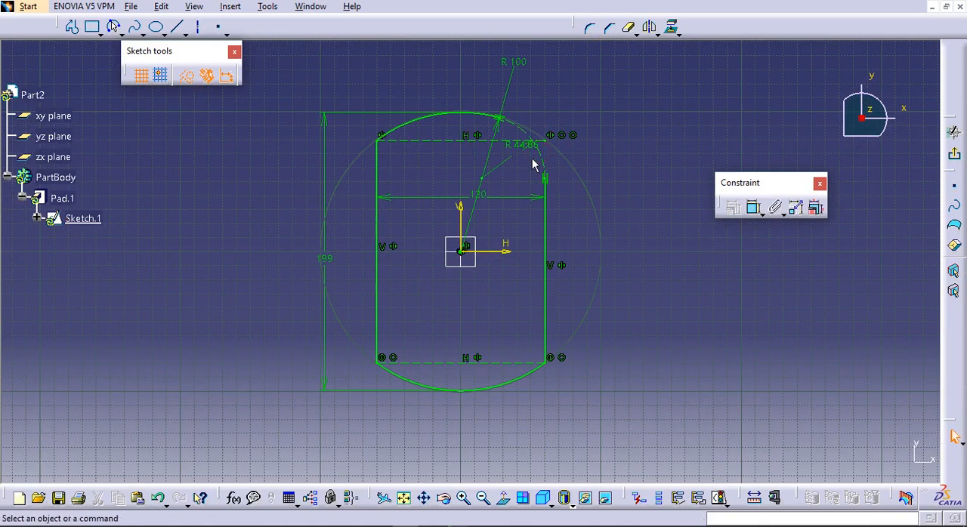
Convert the upper-right corner arc to a standard element, move its dimension outside the profile and set its radius to 18 mm
{"action": "left_click", "coordinate": [190, 77]}
{"action": "left_click_drag", "start_coordinate": [526, 149], "coordinate": [598, 113]}
{"action": "double_click", "coordinate": [595, 113]}
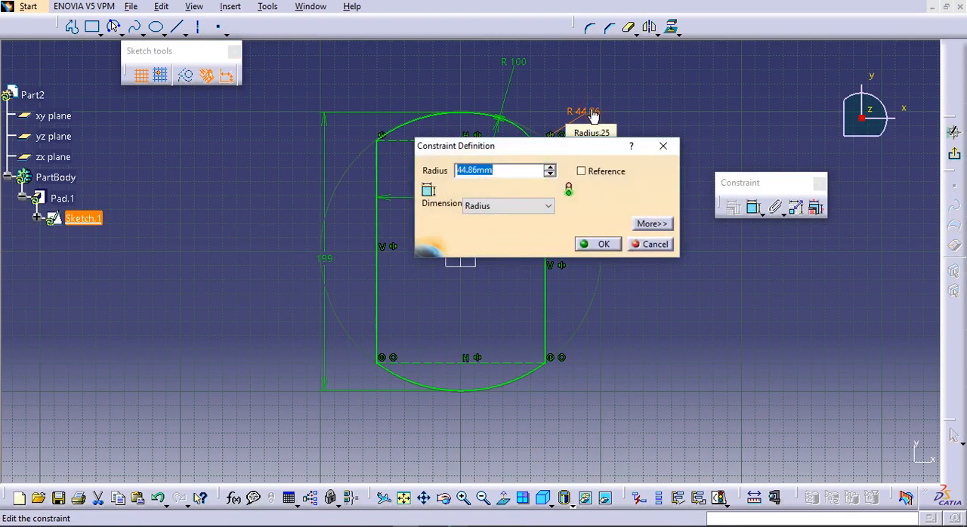
{"action": "key", "text": "Return"}
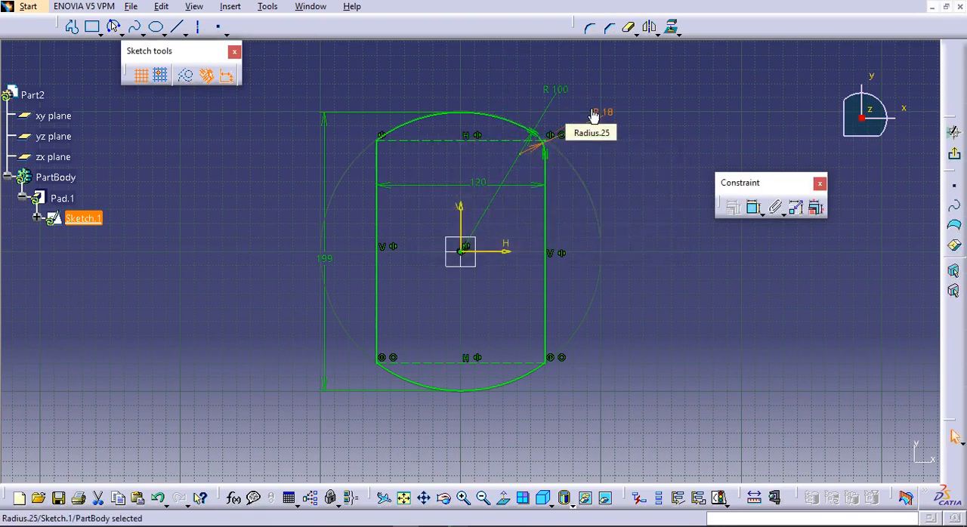
{"action": "left_click", "coordinate": [343, 77]}
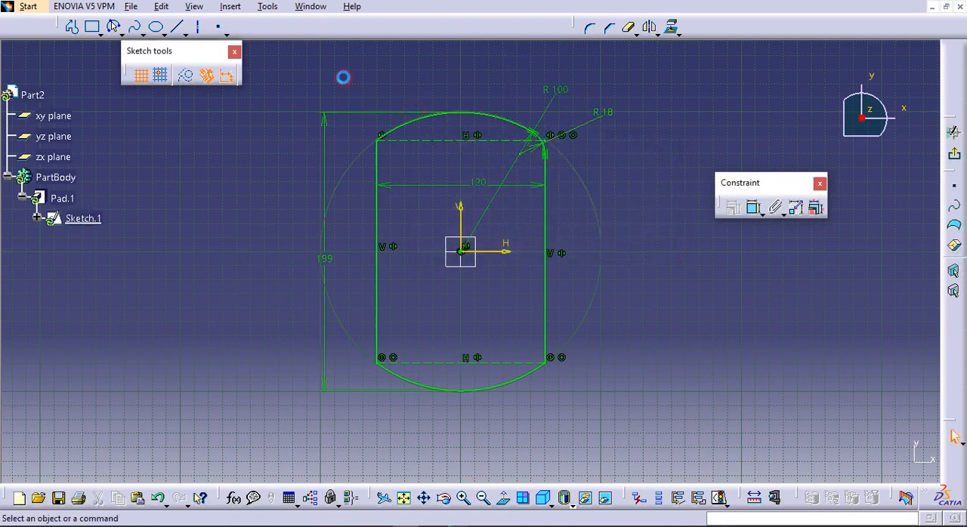
Round the profile's upper-left corner with a radius of about 34 mm and move its dimension outside the profile
{"action": "left_click", "coordinate": [591, 31]}
{"action": "left_click", "coordinate": [383, 143]}
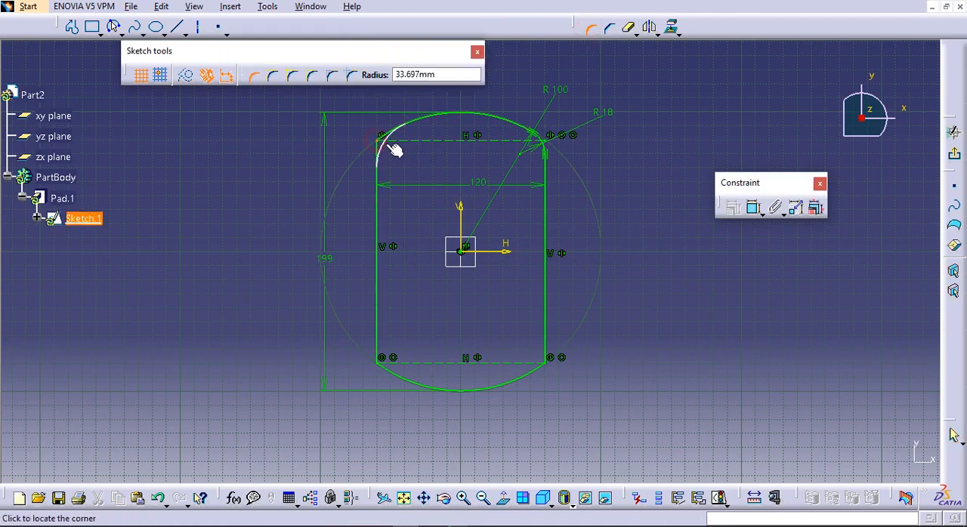
{"action": "left_click", "coordinate": [386, 145]}
{"action": "left_click_drag", "start_coordinate": [388, 148], "coordinate": [347, 122]}
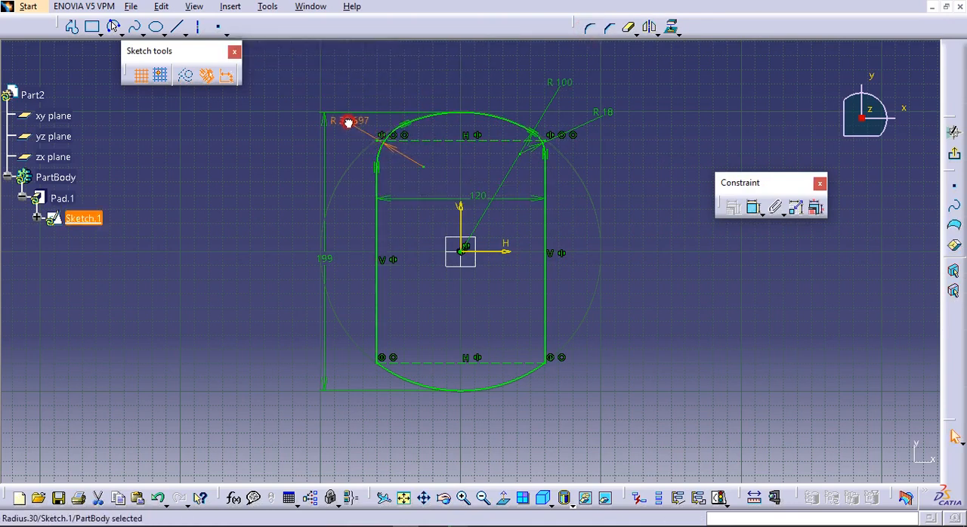
Round the corner between the left side and the lower arc with a radius of about 34 mm
{"action": "left_click", "coordinate": [594, 36]}
{"action": "middle_click_drag", "start_coordinate": [383, 369], "coordinate": [551, 239]}
{"action": "key", "text": "Escape"}
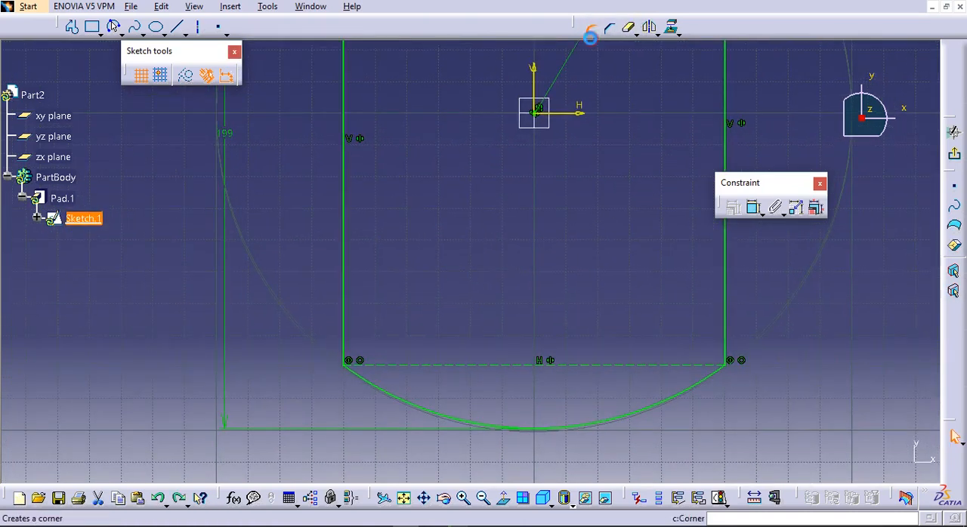
{"action": "left_click", "coordinate": [590, 35]}
{"action": "left_click", "coordinate": [346, 321]}
{"action": "left_click", "coordinate": [375, 388]}
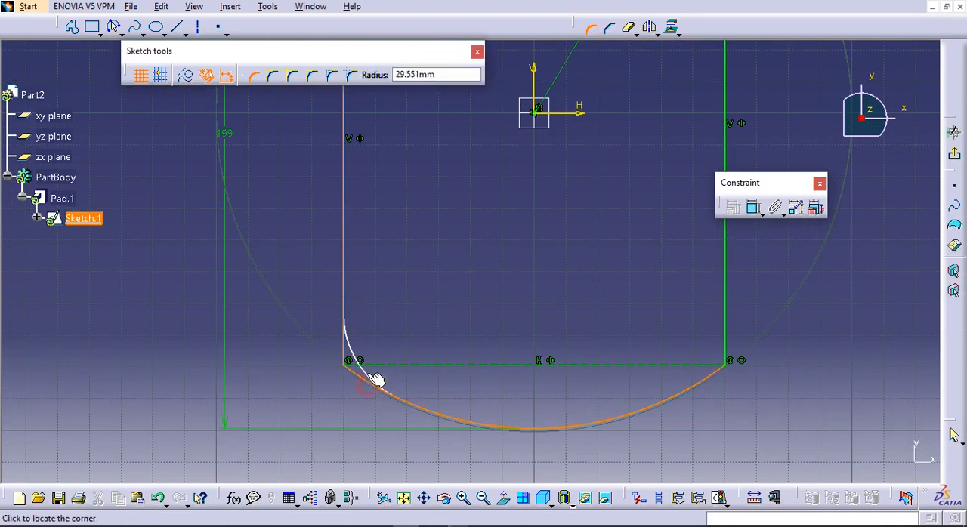
{"action": "left_click", "coordinate": [366, 371]}
{"action": "middle_click_drag", "start_coordinate": [597, 335], "coordinate": [476, 330]}
Round the corner between the right side and the lower arc with a radius of about 40 mm
{"action": "left_click", "coordinate": [590, 28]}
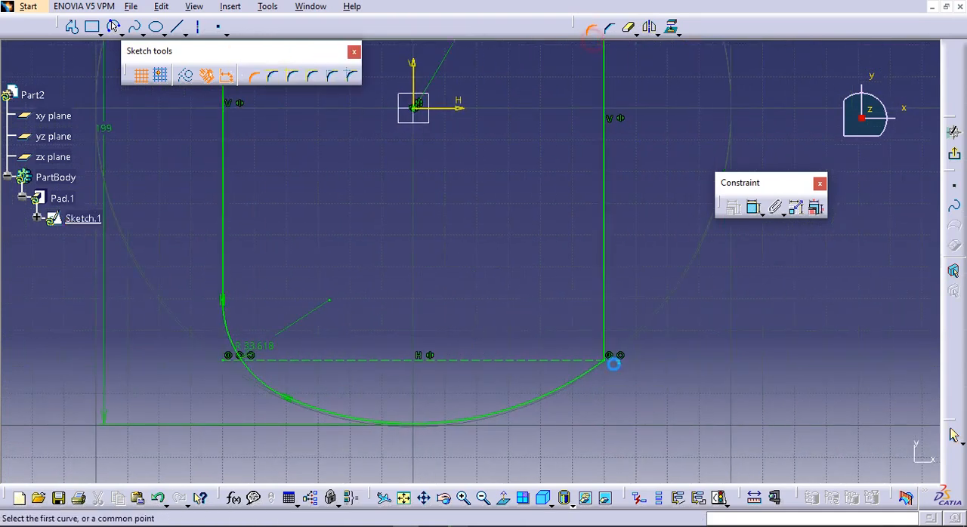
{"action": "left_click", "coordinate": [588, 372]}
{"action": "left_click", "coordinate": [607, 350]}
{"action": "left_click", "coordinate": [585, 355]}
{"action": "middle_click_drag", "start_coordinate": [585, 353], "coordinate": [585, 187]}
{"action": "middle_click_drag", "start_coordinate": [585, 188], "coordinate": [560, 436]}
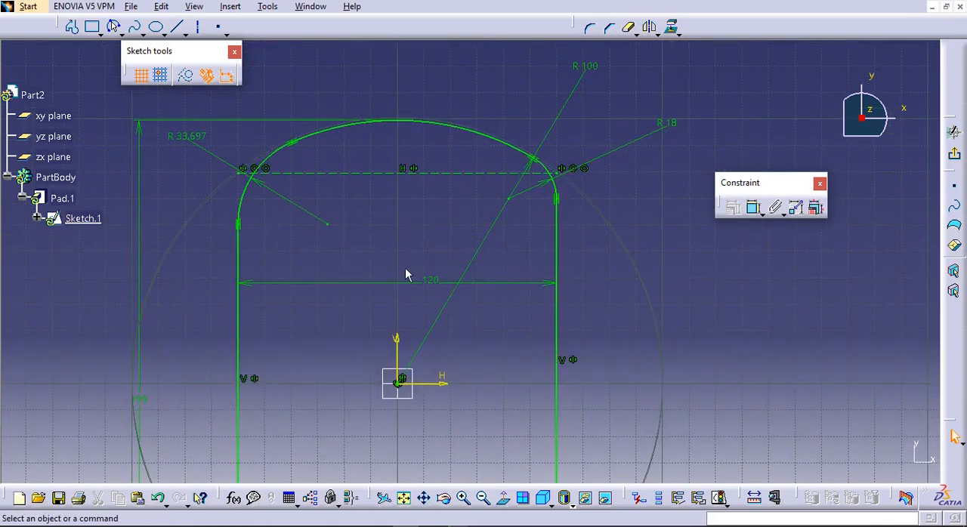
Make all four corner radii equivalent dimensions of 18 mm, exit the sketch and update the part
{"action": "mouse_move", "coordinate": [426, 277]}
{"action": "middle_mouse_down"}
{"action": "mouse_move", "coordinate": [407, 285]}
{"action": "mouse_move", "coordinate": [416, 211]}
{"action": "mouse_move", "coordinate": [346, 202]}
{"action": "middle_mouse_up"}
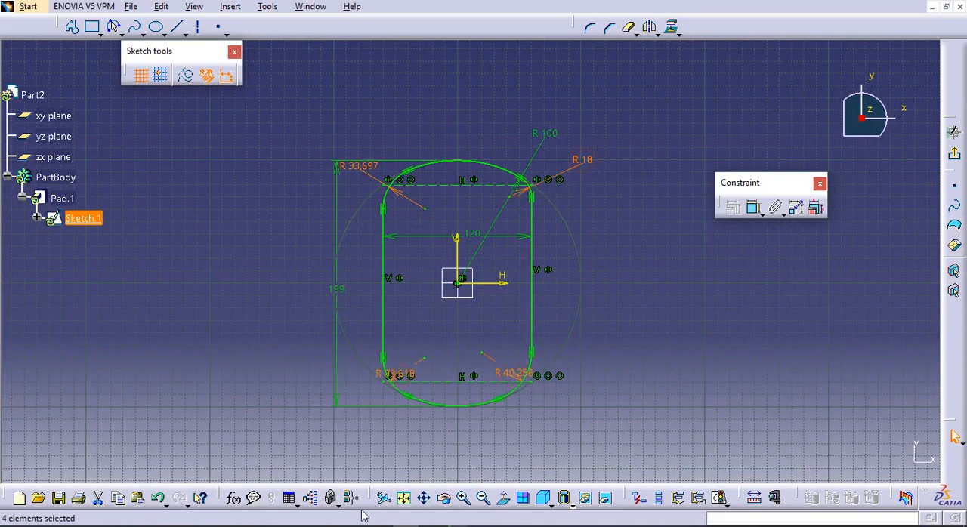
{"action": "type", "text": "18"}
{"action": "key", "text": "Return"}
{"action": "left_click", "coordinate": [544, 154]}
{"action": "left_click", "coordinate": [954, 153]}
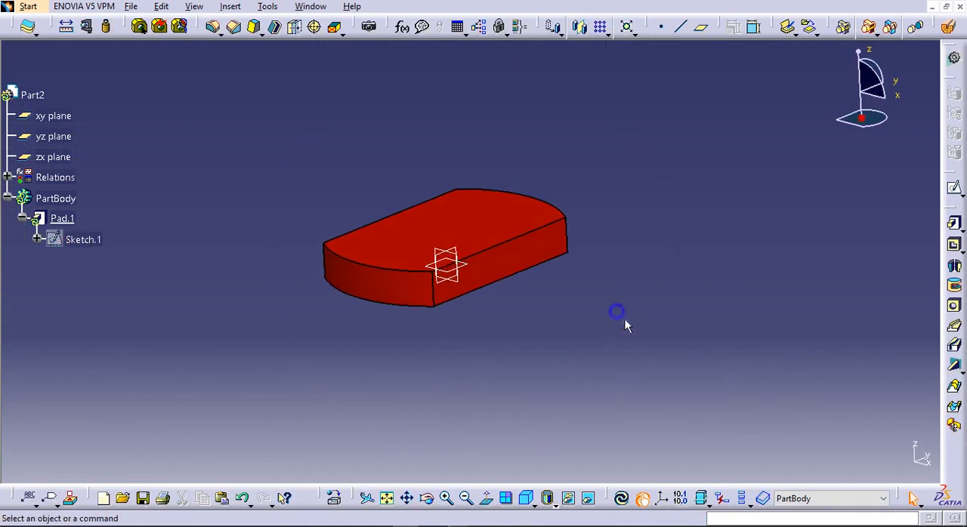
{"action": "left_click", "coordinate": [618, 499]}
{"action": "middle_click_drag", "start_coordinate": [610, 291], "coordinate": [582, 328]}
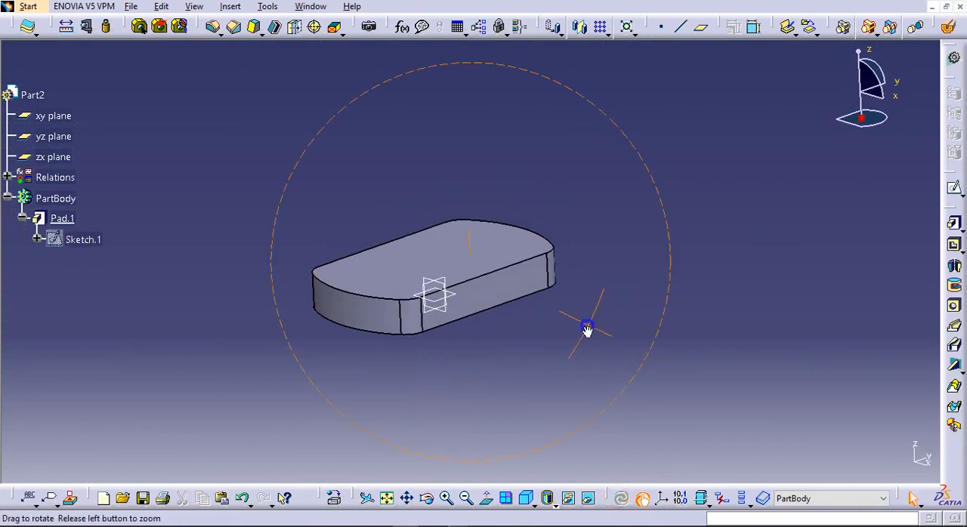
{"action": "left_click", "coordinate": [60, 217]}
{"action": "key", "text": "Delete"}
{"action": "key", "text": "Return"}
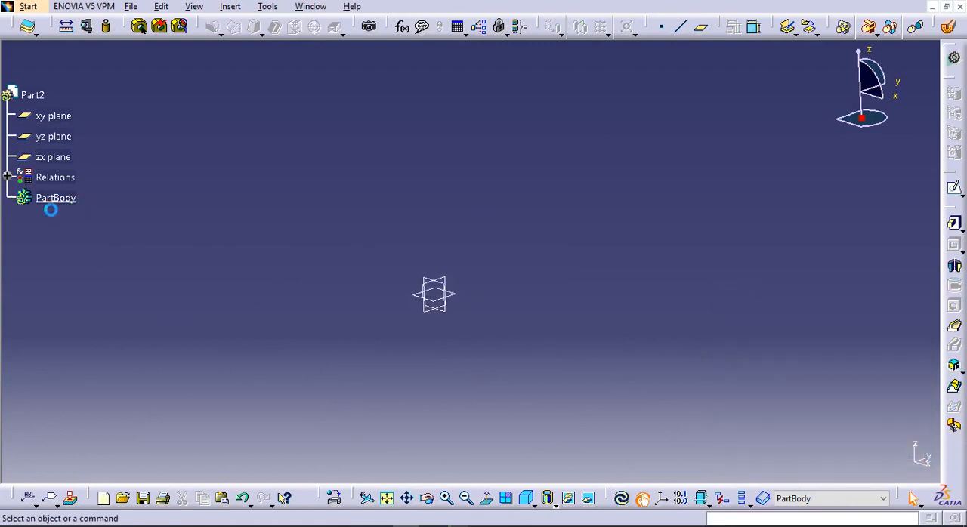
{"action": "key", "text": "ctrl+z"}
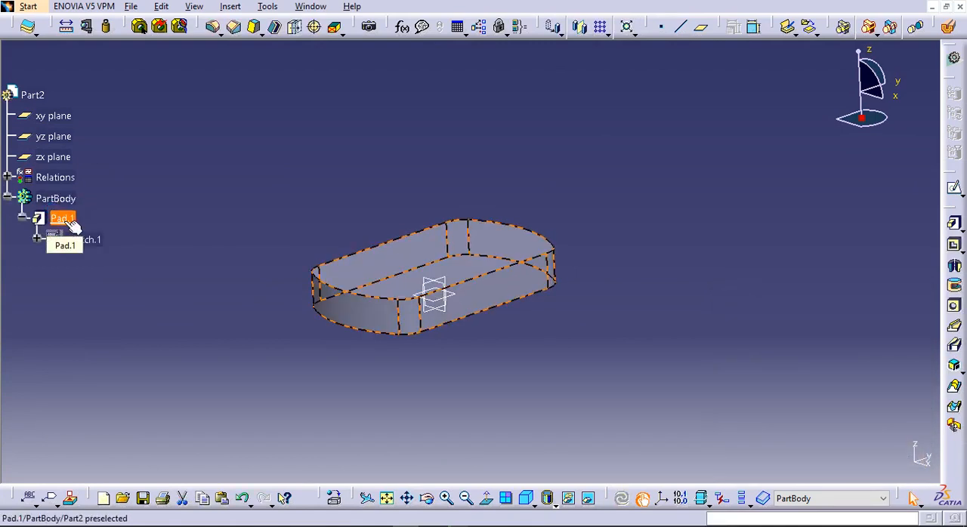
Delete the pad without its aggregated elements so that its sketch is kept
{"action": "left_click", "coordinate": [63, 219]}
{"action": "key", "text": "Delete"}
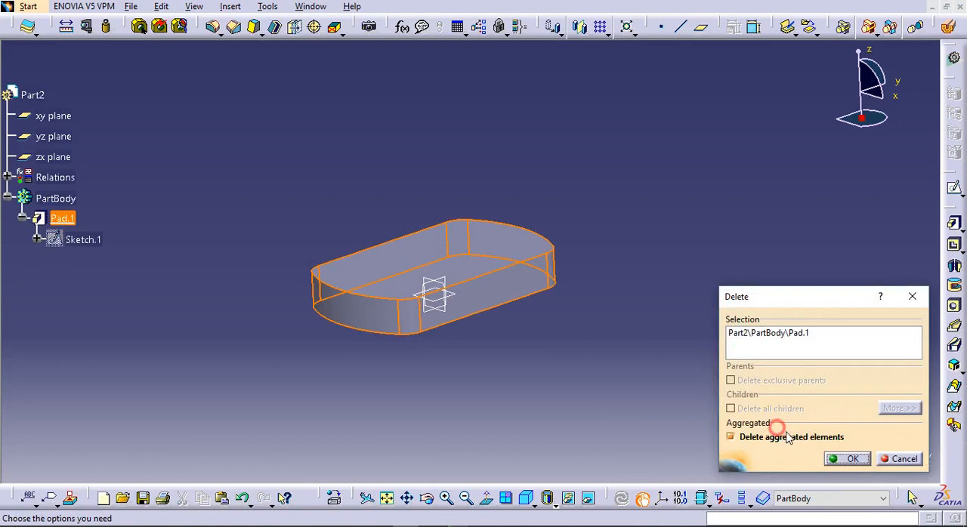
{"action": "left_click", "coordinate": [844, 458]}
Create a new 30 mm long pad from the rounded profile sketch
{"action": "left_click", "coordinate": [954, 223]}
{"action": "left_click", "coordinate": [487, 311]}
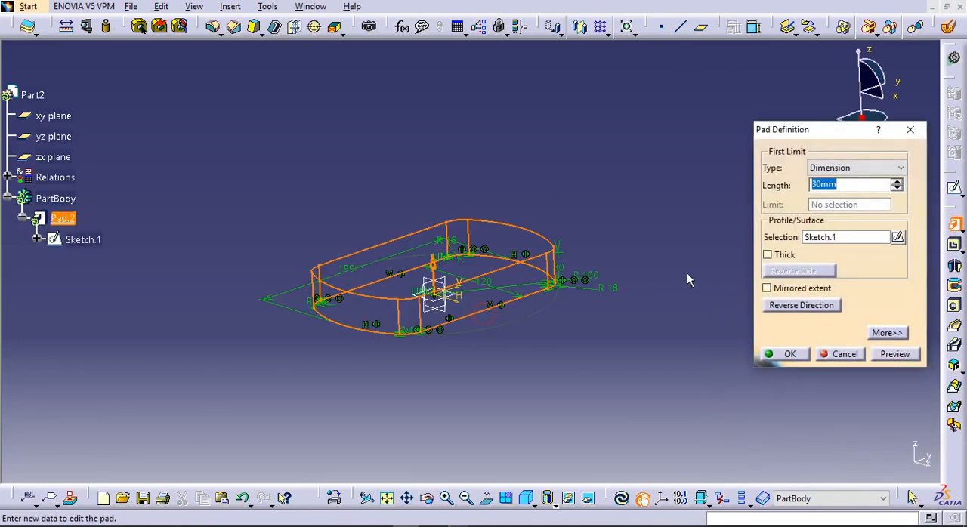
{"action": "left_click_drag", "start_coordinate": [847, 186], "coordinate": [787, 187]}
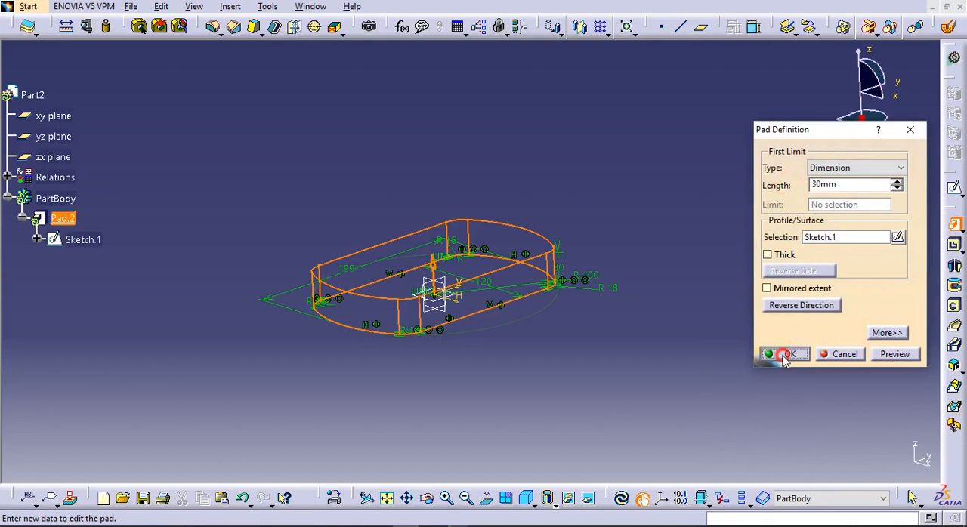
{"action": "left_click", "coordinate": [785, 354]}
{"action": "middle_click_drag", "start_coordinate": [673, 373], "coordinate": [577, 373]}
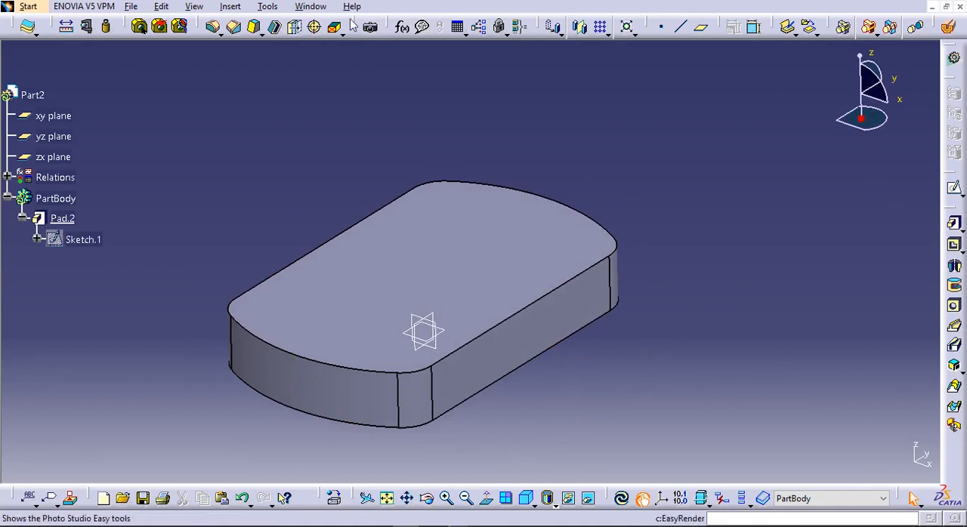
Shell the pad with a 4 mm thickness, removing its underside face
{"action": "middle_click_drag", "start_coordinate": [562, 328], "coordinate": [476, 155]}
{"action": "left_click", "coordinate": [505, 305]}
{"action": "left_click_drag", "start_coordinate": [814, 366], "coordinate": [746, 369]}
{"action": "type", "text": "4"}
{"action": "key", "text": "Return"}
Fillet the outer edge loop around the plate's top face with a 10 mm radius
{"action": "middle_click_drag", "start_coordinate": [530, 192], "coordinate": [397, 125]}
{"action": "left_click", "coordinate": [214, 27]}
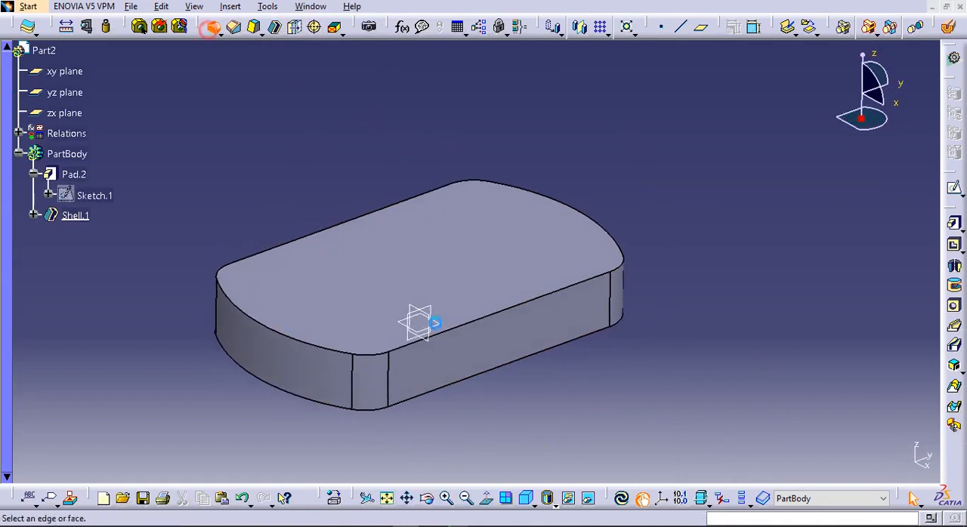
{"action": "left_click", "coordinate": [503, 309]}
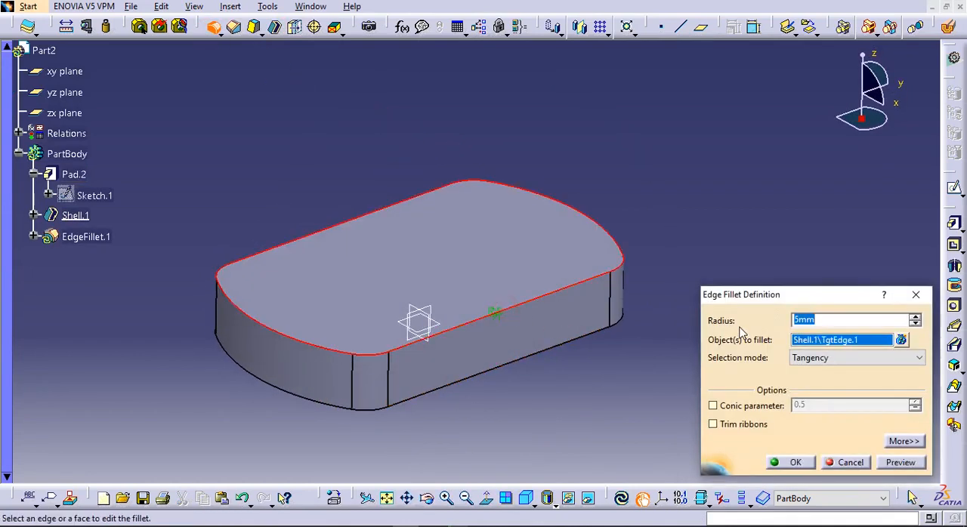
{"action": "type", "text": "10"}
{"action": "key", "text": "Return"}
{"action": "left_click", "coordinate": [698, 351]}
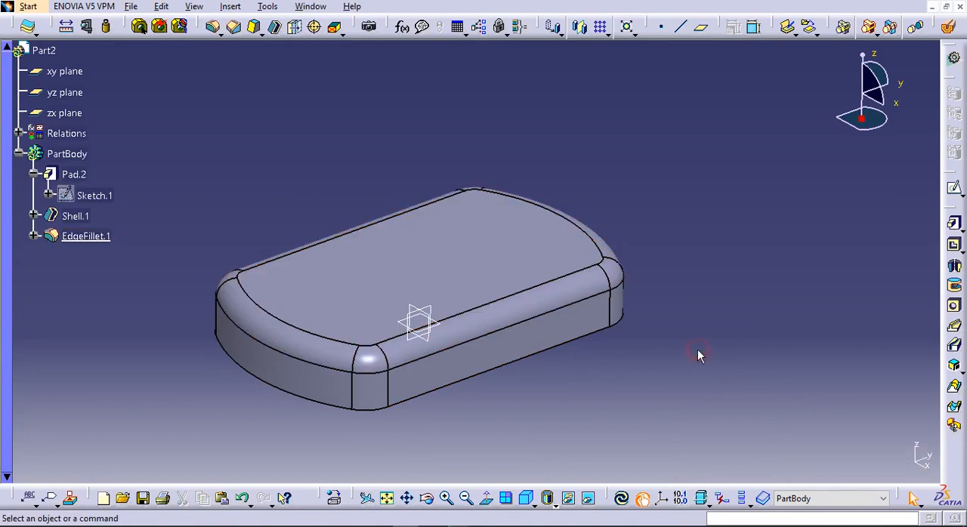
Fillet the inner edge loop around the shell's floor, seen from the open underside, with a 3 mm radius
{"action": "left_click", "coordinate": [213, 28]}
{"action": "middle_click_drag", "start_coordinate": [421, 291], "coordinate": [379, 94]}
{"action": "middle_click_drag", "start_coordinate": [471, 327], "coordinate": [342, 310]}
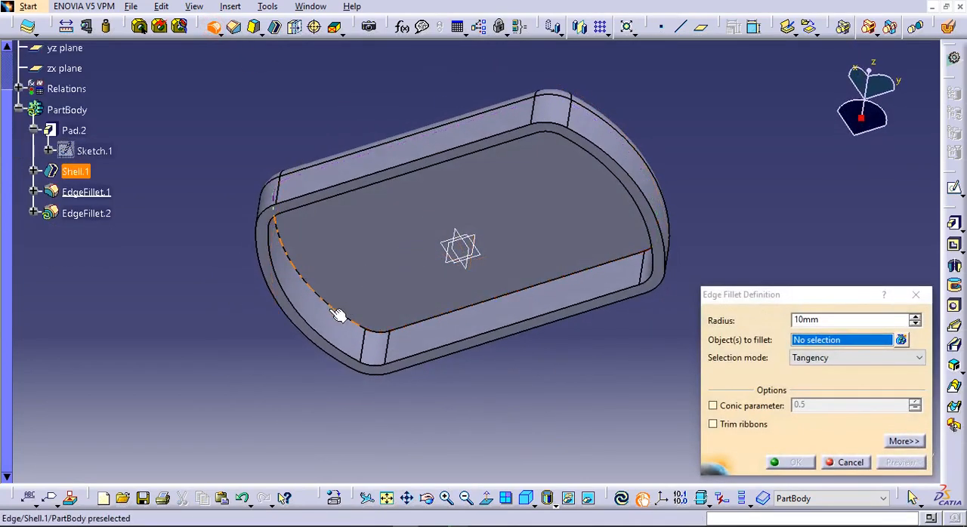
{"action": "left_click", "coordinate": [337, 316]}
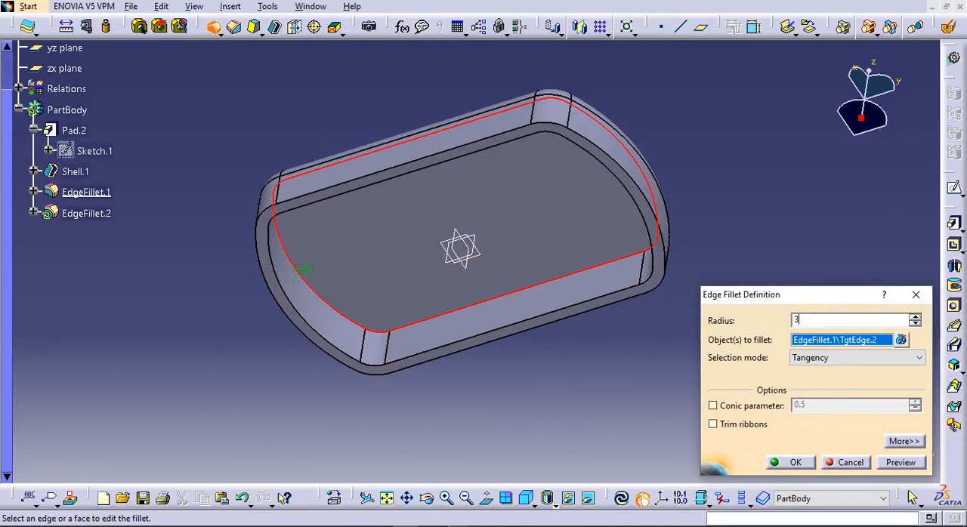
{"action": "left_click", "coordinate": [796, 462]}
Start a new sketch facing the plate's top and draw a circle of about 14 mm radius near its upper-right corner
{"action": "mouse_move", "coordinate": [417, 299]}
{"action": "middle_mouse_down"}
{"action": "mouse_move", "coordinate": [329, 274]}
{"action": "mouse_move", "coordinate": [539, 173]}
{"action": "mouse_move", "coordinate": [600, 313]}
{"action": "mouse_move", "coordinate": [442, 216]}
{"action": "mouse_move", "coordinate": [392, 234]}
{"action": "mouse_move", "coordinate": [494, 264]}
{"action": "mouse_move", "coordinate": [524, 319]}
{"action": "mouse_move", "coordinate": [362, 263]}
{"action": "mouse_move", "coordinate": [342, 235]}
{"action": "mouse_move", "coordinate": [399, 190]}
{"action": "mouse_move", "coordinate": [420, 205]}
{"action": "mouse_move", "coordinate": [412, 185]}
{"action": "middle_mouse_up"}
{"action": "left_click", "coordinate": [954, 188]}
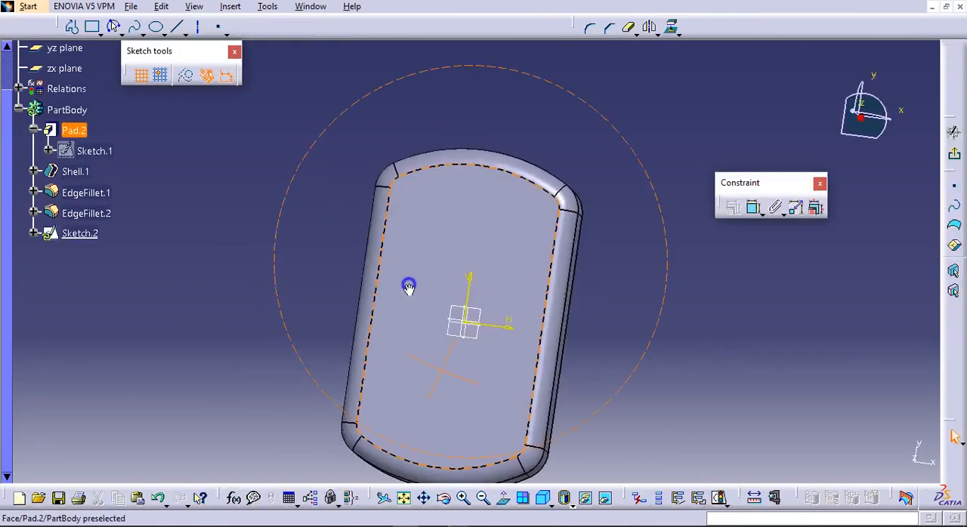
{"action": "mouse_move", "coordinate": [514, 231]}
{"action": "middle_mouse_down"}
{"action": "mouse_move", "coordinate": [430, 239]}
{"action": "mouse_move", "coordinate": [456, 215]}
{"action": "middle_mouse_up"}
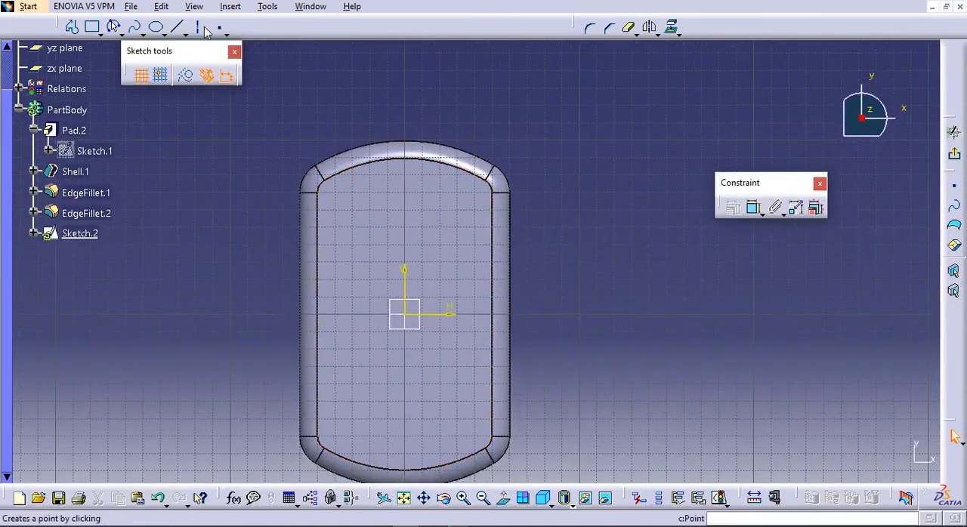
{"action": "left_click", "coordinate": [120, 34]}
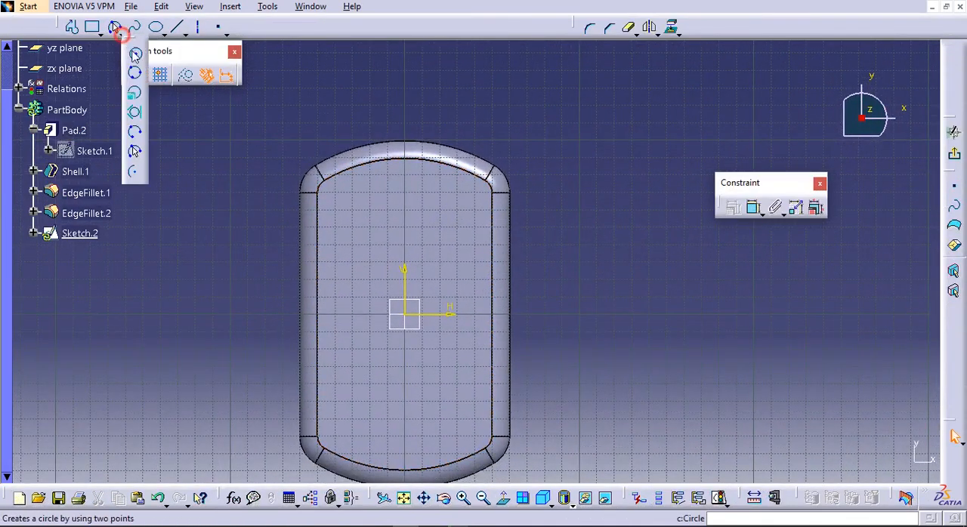
{"action": "left_click", "coordinate": [487, 210]}
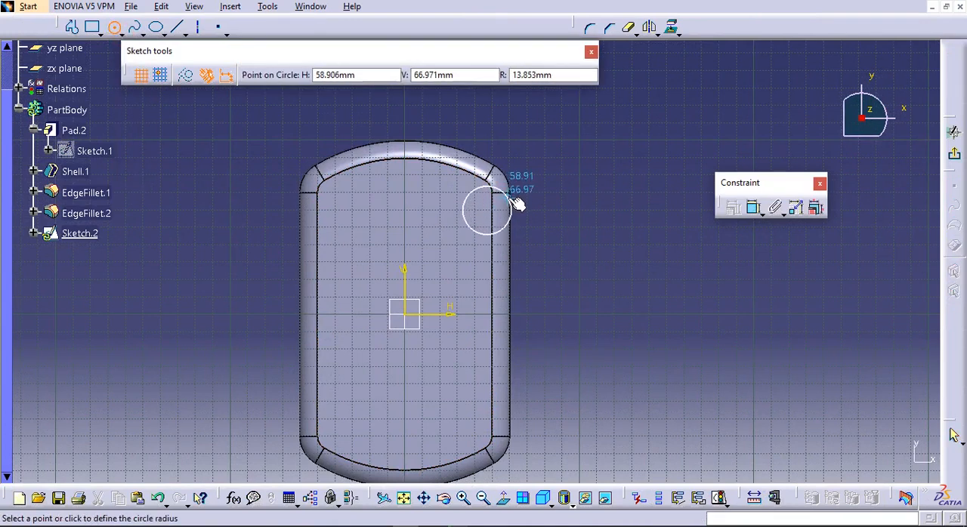
{"action": "left_click", "coordinate": [516, 203]}
Add a diameter dimension to the circle and set it to 26 mm
{"action": "left_click", "coordinate": [753, 207]}
{"action": "left_click", "coordinate": [511, 206]}
{"action": "double_click", "coordinate": [545, 200]}
{"action": "key", "text": "Return"}
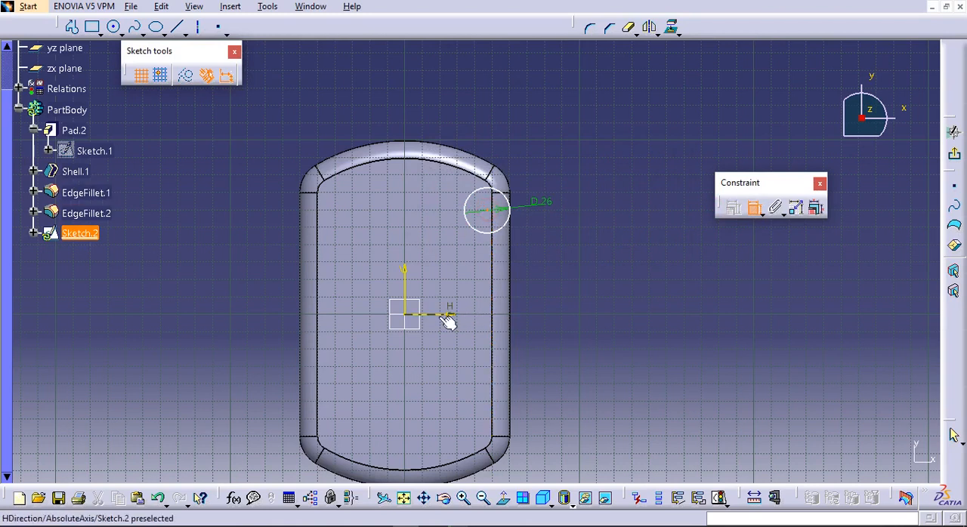
{"action": "left_click", "coordinate": [753, 207]}
Mirror the 26 mm circle about the sketch's horizontal axis
{"action": "left_click", "coordinate": [507, 221]}
{"action": "left_click", "coordinate": [649, 26]}
{"action": "left_click", "coordinate": [452, 312]}
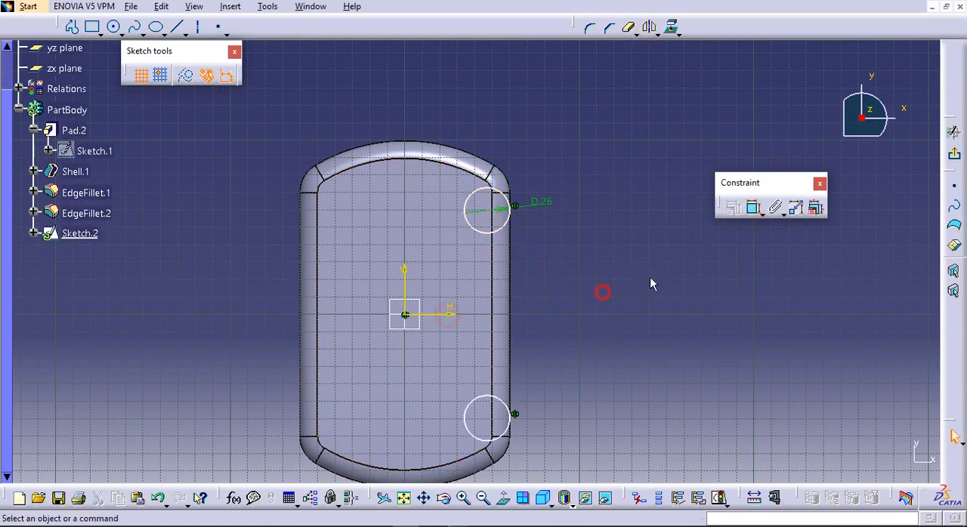
Dimension the vertical distance between the two circles' centres and set it to 114 mm
{"action": "left_click", "coordinate": [753, 207]}
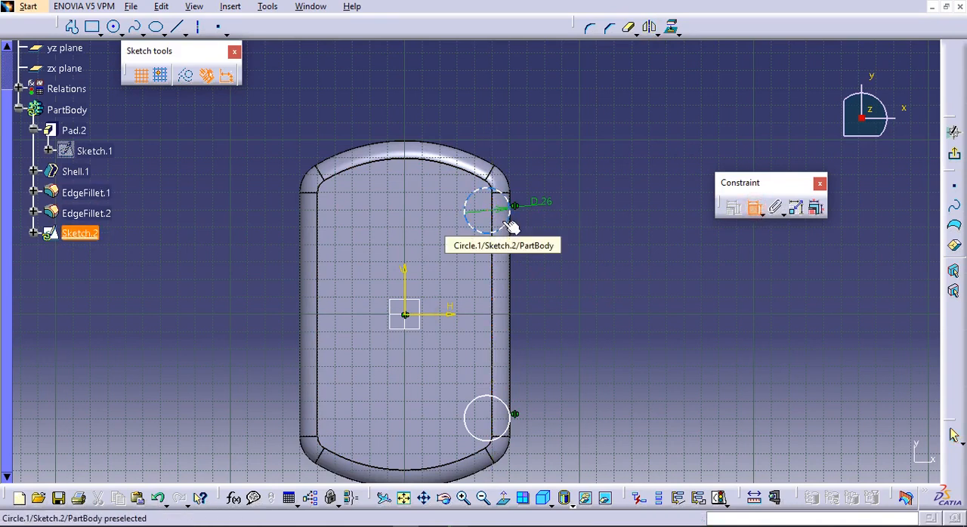
{"action": "left_click", "coordinate": [488, 212]}
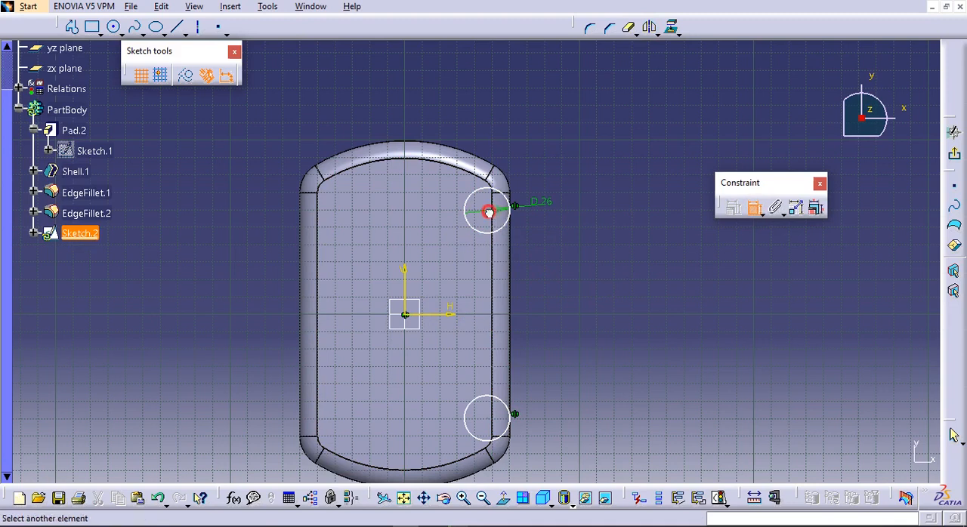
{"action": "left_click", "coordinate": [579, 339]}
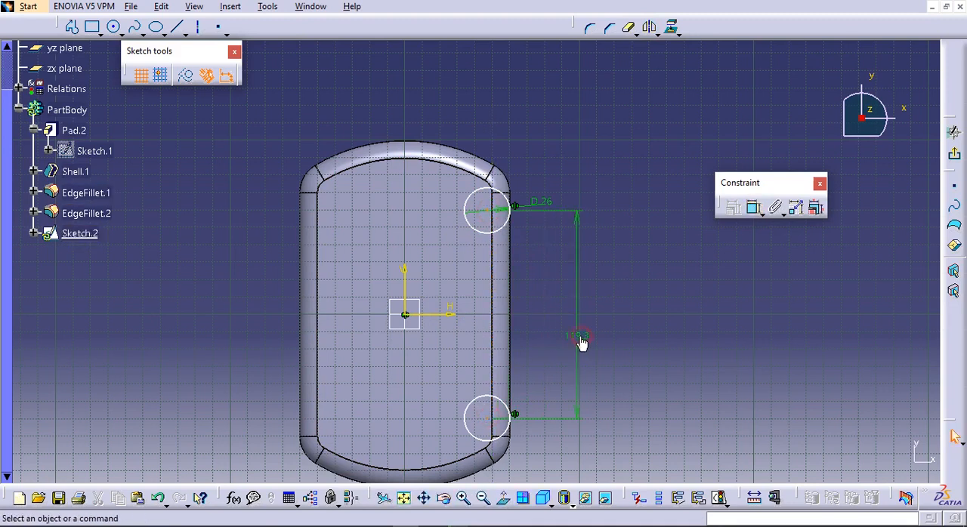
{"action": "double_click", "coordinate": [578, 336]}
{"action": "type", "text": "1"}
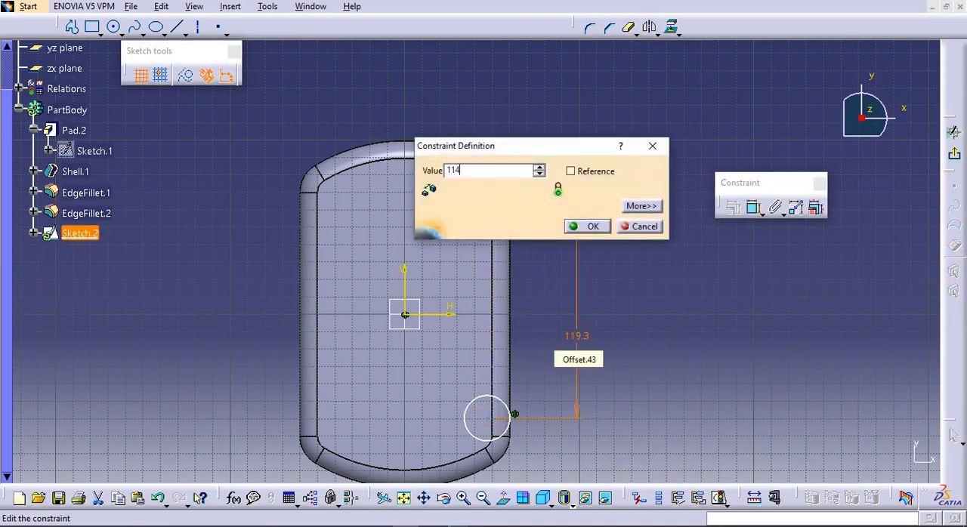
{"action": "type", "text": "14"}
{"action": "key", "text": "Return"}
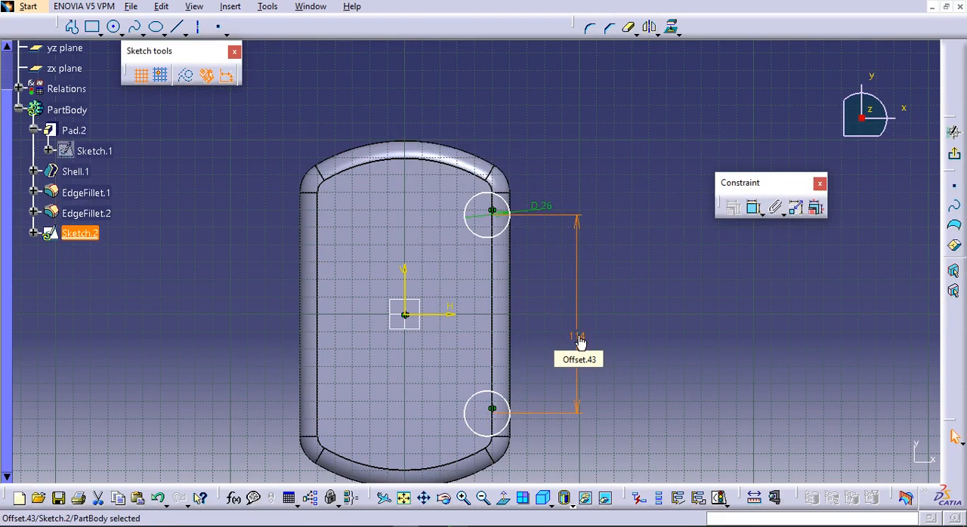
Dimension the circle's centre from the sketch's vertical axis, set the distance to 60 mm, and exit the sketch
{"action": "left_click", "coordinate": [493, 215]}
{"action": "left_click", "coordinate": [405, 280]}
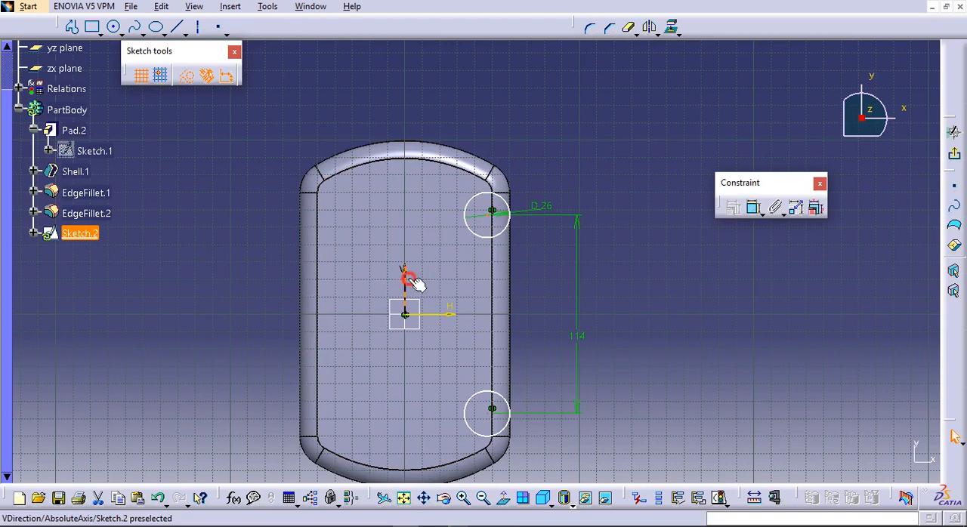
{"action": "left_click", "coordinate": [746, 205]}
{"action": "left_click", "coordinate": [491, 210]}
{"action": "left_click", "coordinate": [462, 106]}
{"action": "double_click", "coordinate": [461, 111]}
{"action": "type", "text": "60"}
{"action": "key", "text": "Return"}
{"action": "left_click", "coordinate": [954, 153]}
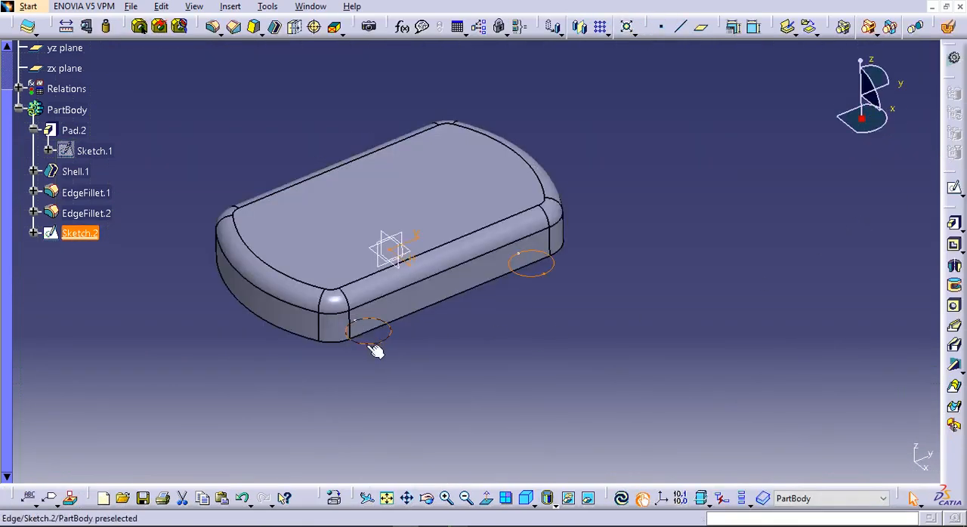
Reopen the circle sketch and mirror both 26 mm circles about the vertical axis
{"action": "double_click", "coordinate": [379, 343]}
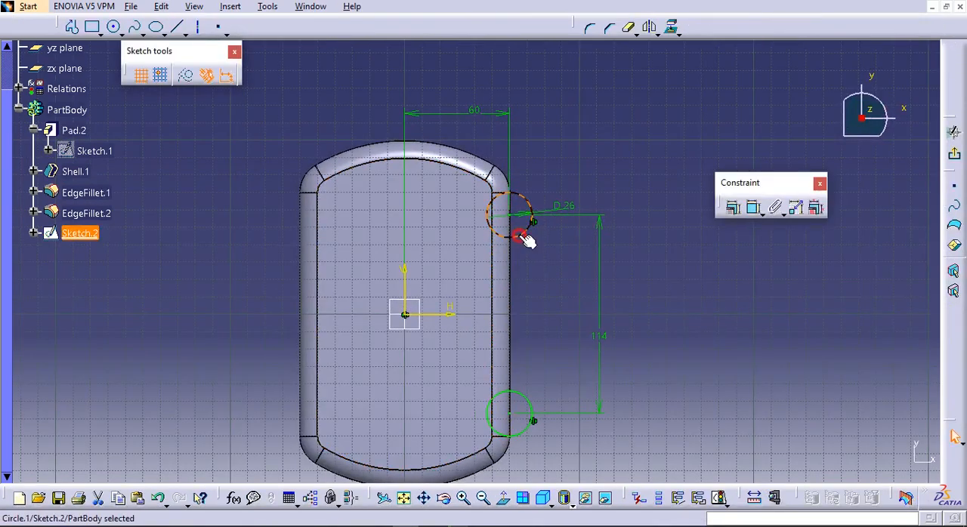
{"action": "left_click", "coordinate": [648, 27]}
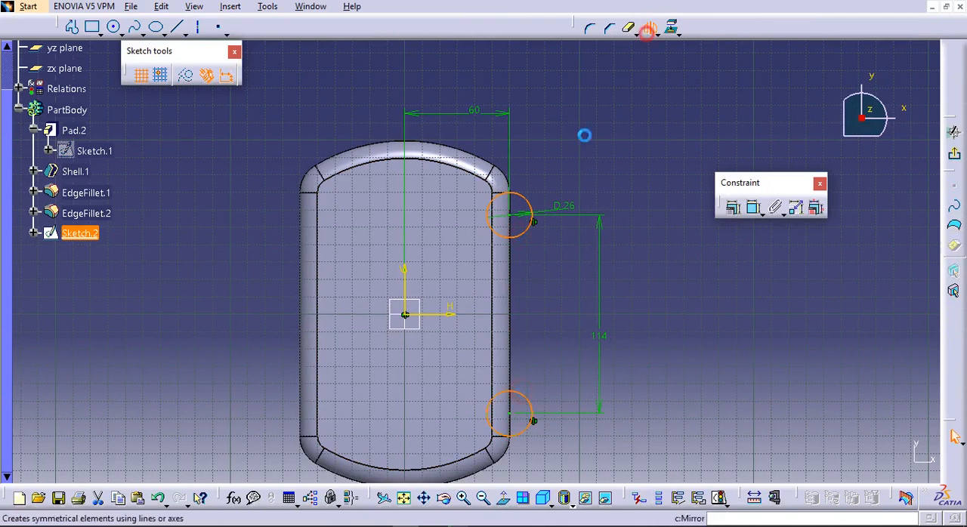
{"action": "left_click", "coordinate": [404, 282]}
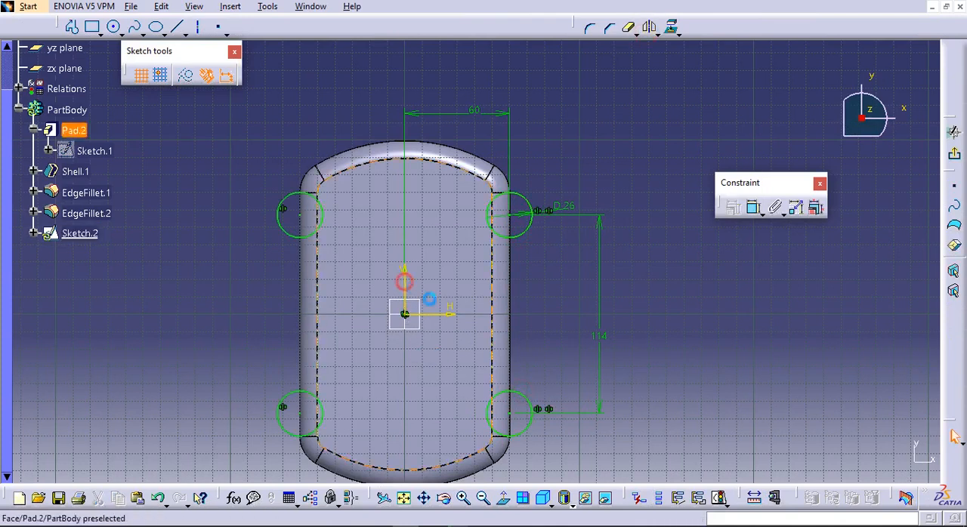
Exit the sketch and pad the four circles upward into cylindrical corner bosses
{"action": "left_click", "coordinate": [954, 153]}
{"action": "left_click", "coordinate": [954, 223]}
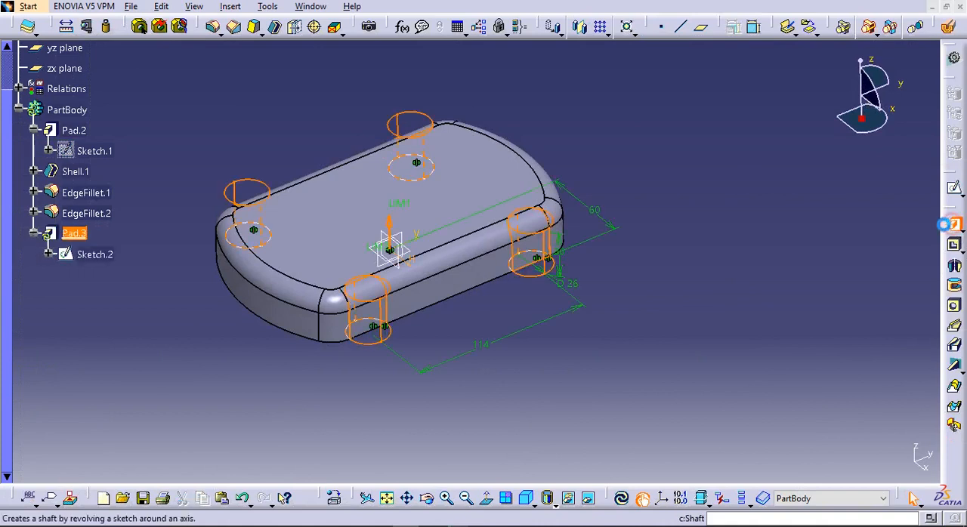
{"action": "left_click", "coordinate": [781, 353]}
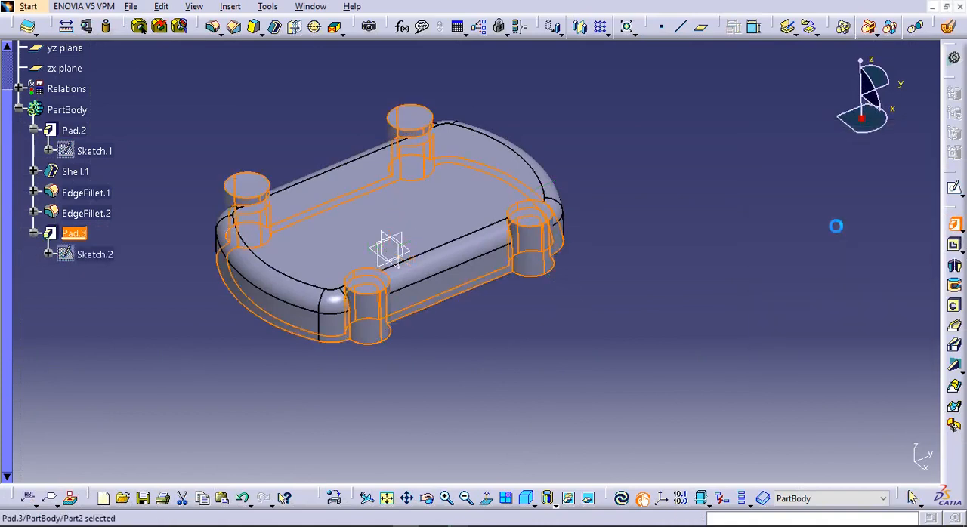
Start a hole on the top face of the nearest corner boss and open its positioning sketch
{"action": "middle_click_drag", "start_coordinate": [695, 289], "coordinate": [384, 116]}
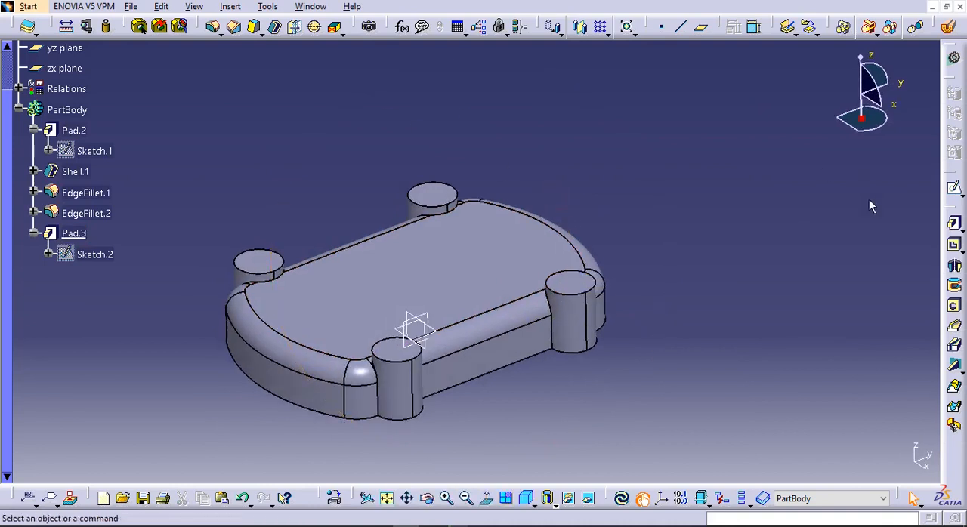
{"action": "left_click", "coordinate": [954, 306]}
{"action": "left_click", "coordinate": [409, 350]}
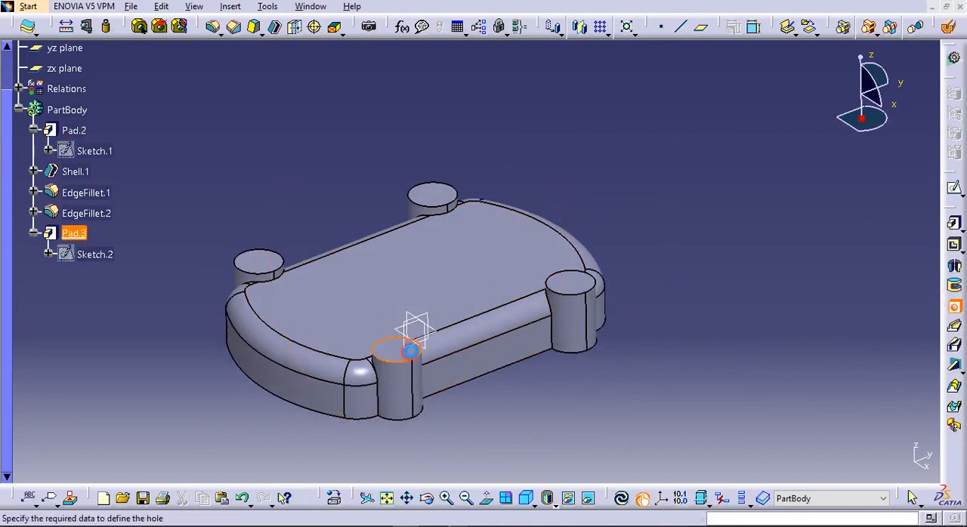
{"action": "left_click", "coordinate": [839, 327]}
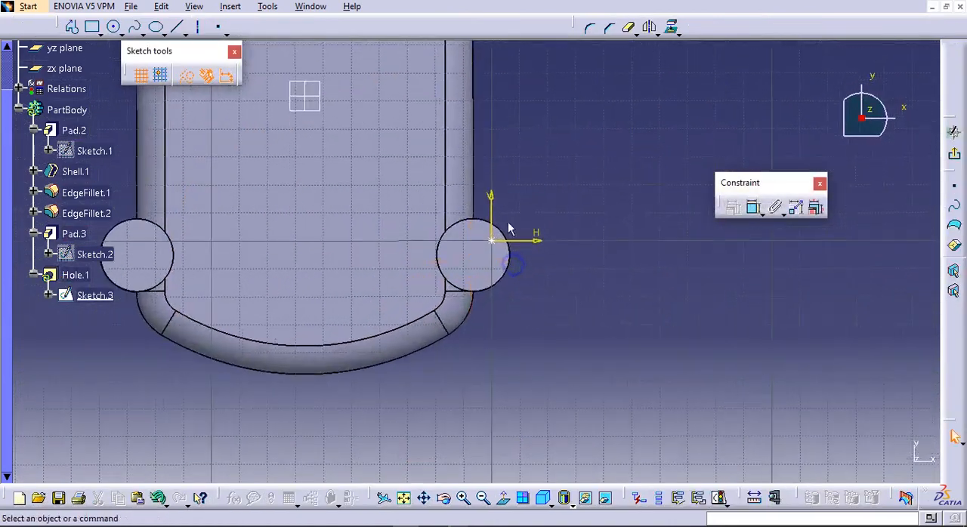
{"action": "left_click", "coordinate": [753, 207]}
{"action": "left_click", "coordinate": [541, 307]}
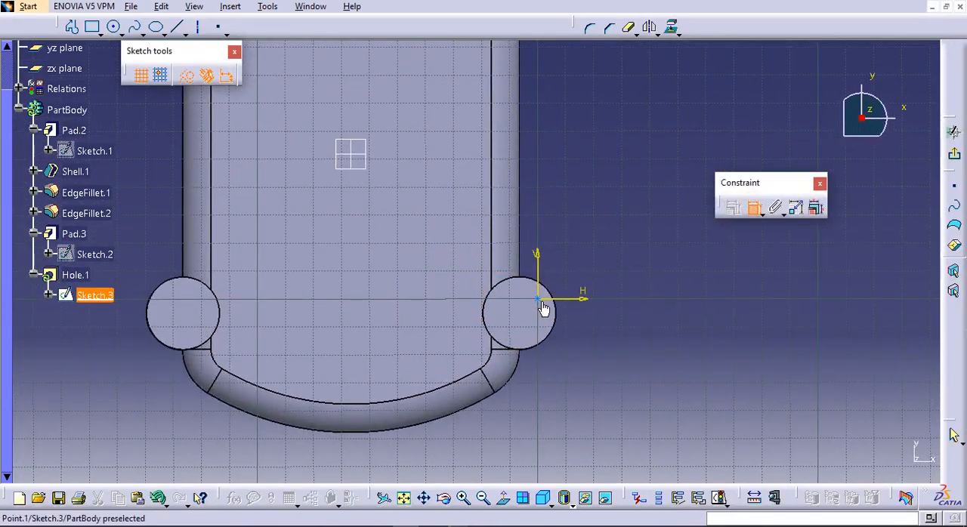
{"action": "left_click", "coordinate": [566, 330]}
{"action": "right_click", "coordinate": [587, 326]}
{"action": "left_click", "coordinate": [632, 251]}
{"action": "left_click", "coordinate": [754, 208]}
{"action": "left_click", "coordinate": [671, 284]}
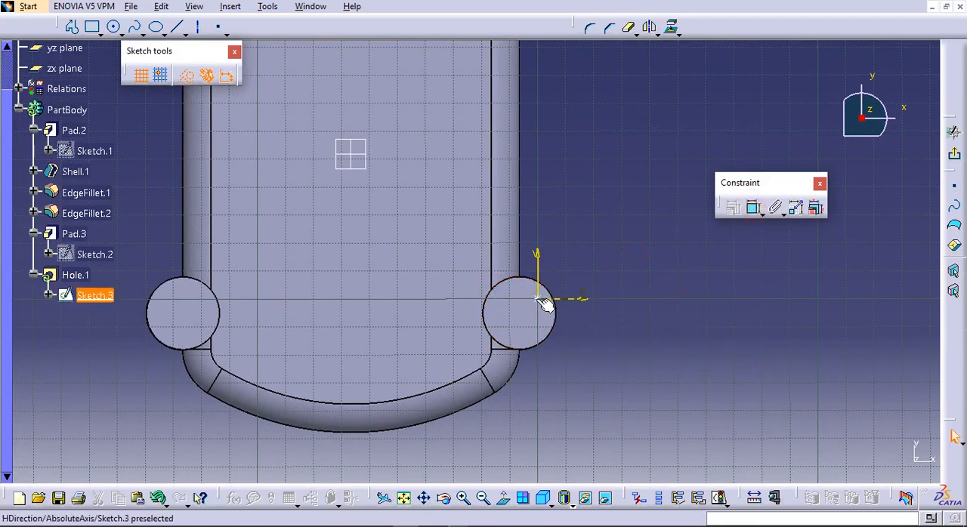
Constrain the hole's centre point to be concentric with the boss's circular edge and exit the positioning sketch
{"action": "left_click", "coordinate": [520, 321]}
{"action": "left_click", "coordinate": [747, 208]}
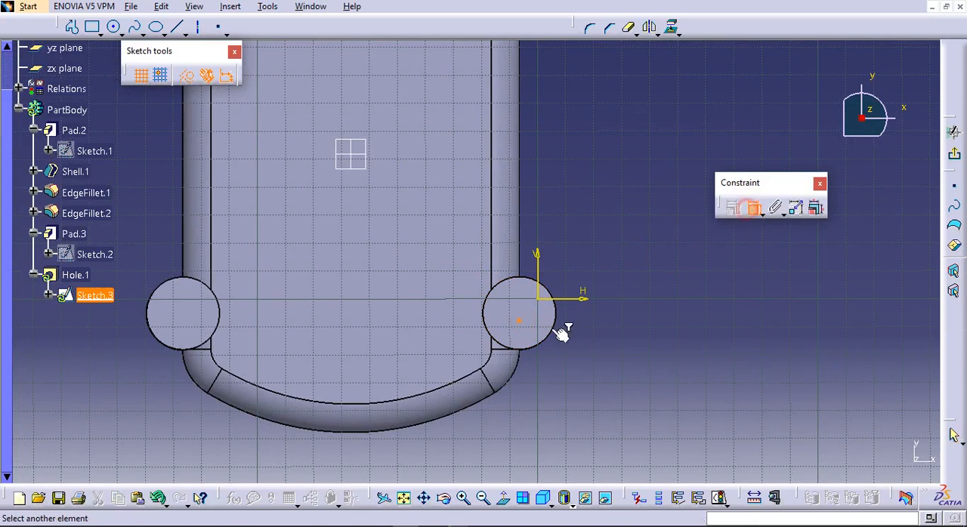
{"action": "left_click", "coordinate": [558, 335]}
{"action": "right_click", "coordinate": [588, 326]}
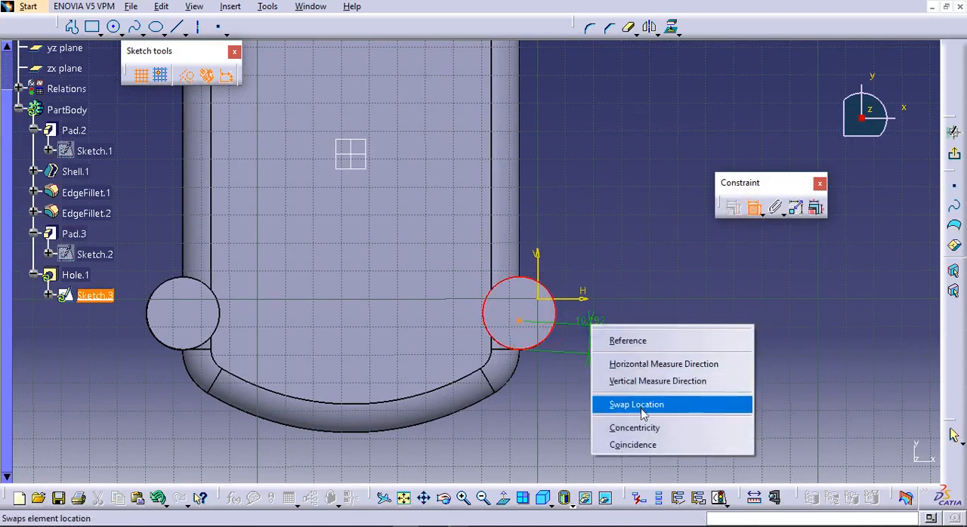
{"action": "left_click", "coordinate": [653, 428]}
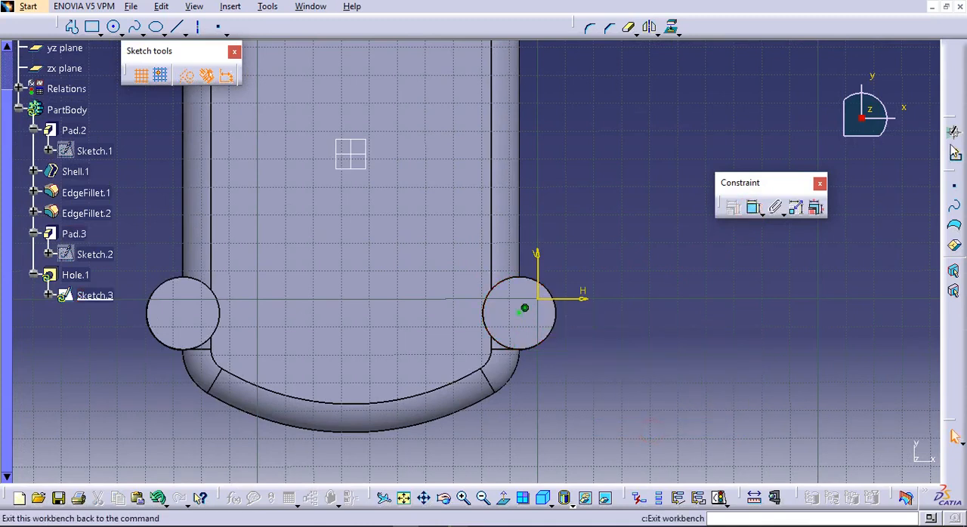
{"action": "left_click", "coordinate": [953, 155]}
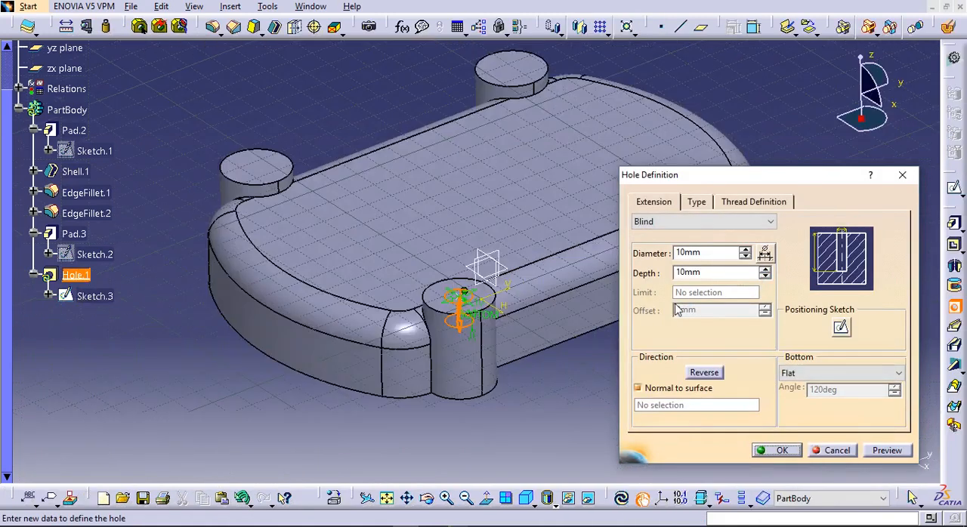
Set the hole's diameter to 12 mm and change its extension from blind to run through the boss's full height
{"action": "left_click", "coordinate": [651, 255]}
{"action": "key", "text": "Return"}
{"action": "double_click", "coordinate": [75, 275]}
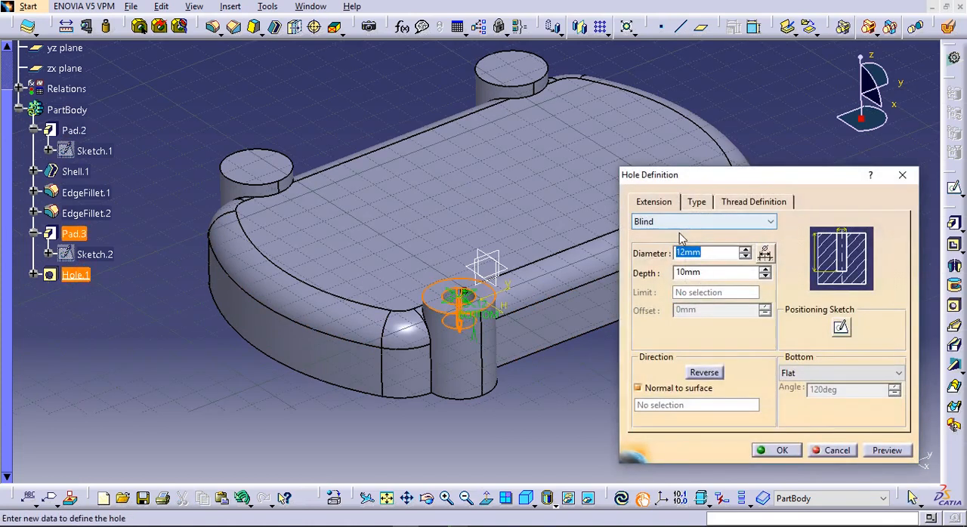
{"action": "left_click", "coordinate": [680, 221]}
{"action": "left_click", "coordinate": [665, 242]}
{"action": "left_click", "coordinate": [763, 451]}
Set up a rectangular pattern of the boss hole with 2 instances spaced 120 mm along the reversed X axis
{"action": "middle_click_drag", "start_coordinate": [693, 446], "coordinate": [426, 216]}
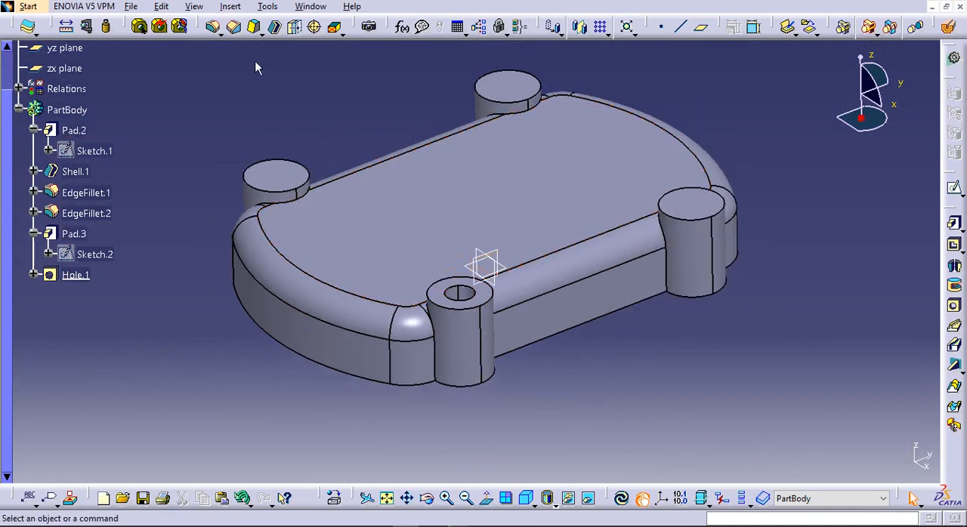
{"action": "left_click", "coordinate": [606, 30]}
{"action": "left_click", "coordinate": [620, 44]}
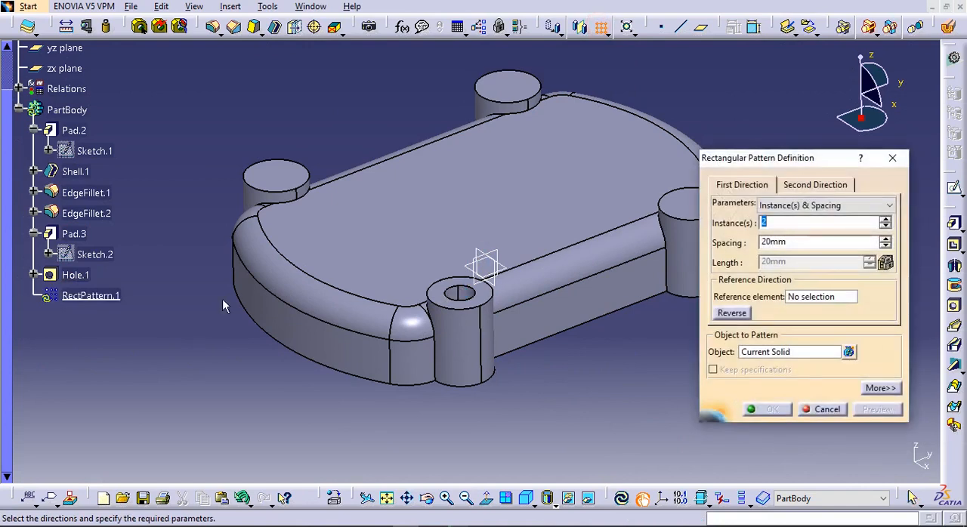
{"action": "left_click", "coordinate": [776, 354]}
{"action": "left_click", "coordinate": [75, 275]}
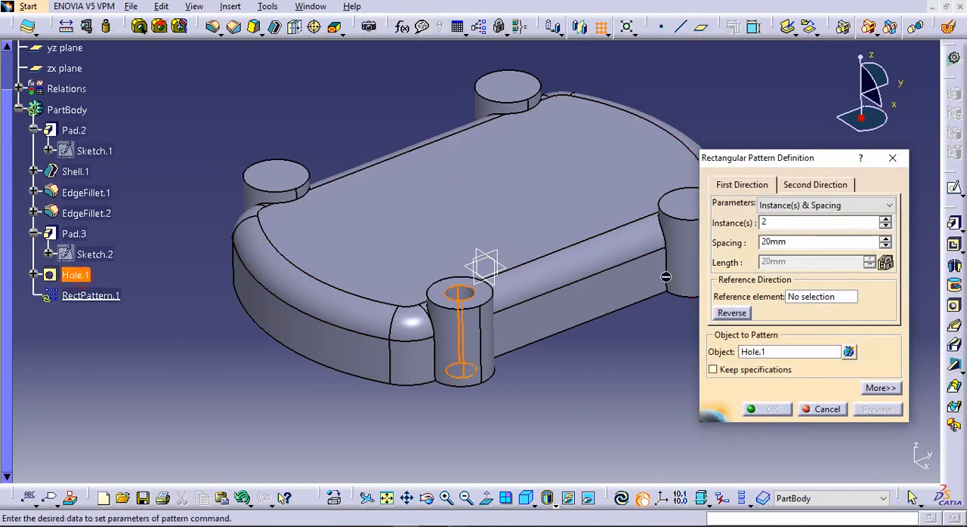
{"action": "left_click", "coordinate": [805, 296]}
{"action": "right_click", "coordinate": [806, 298]}
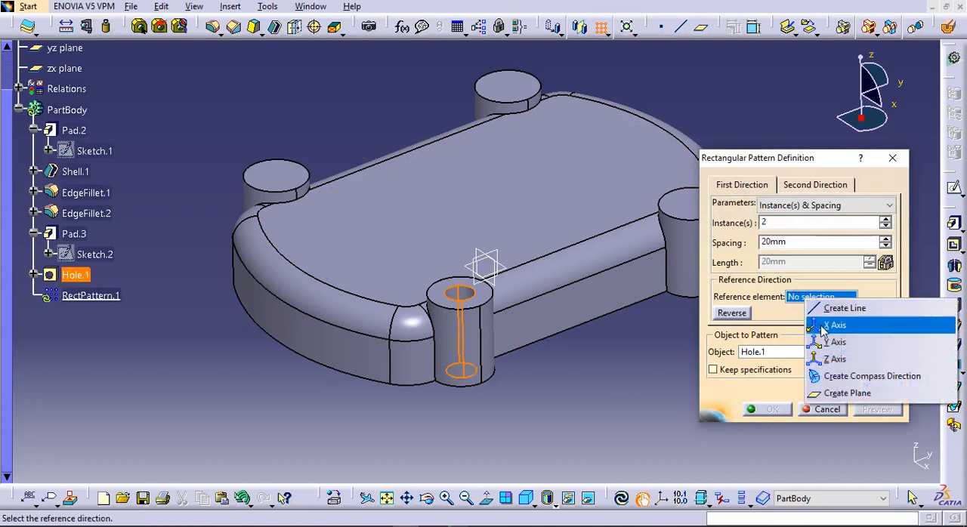
{"action": "left_click", "coordinate": [834, 326]}
{"action": "left_click", "coordinate": [732, 315]}
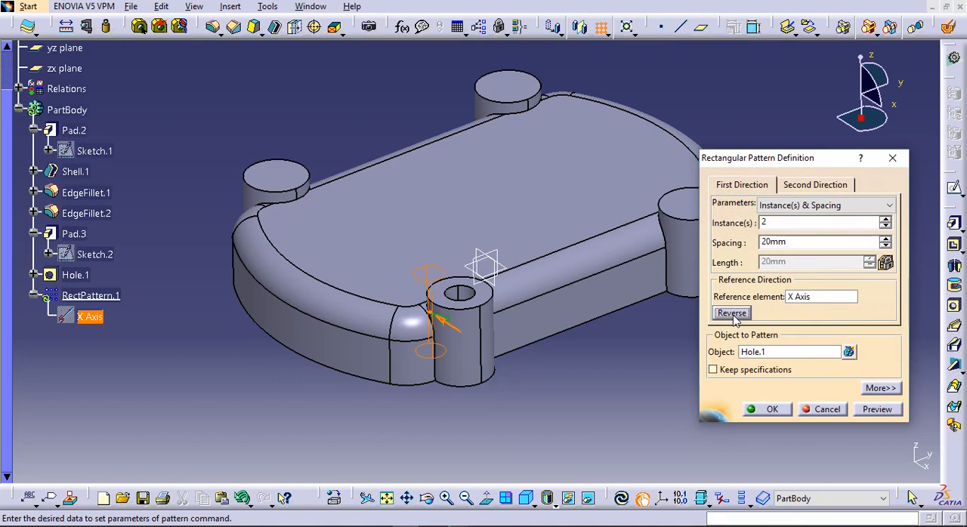
{"action": "double_click", "coordinate": [772, 241]}
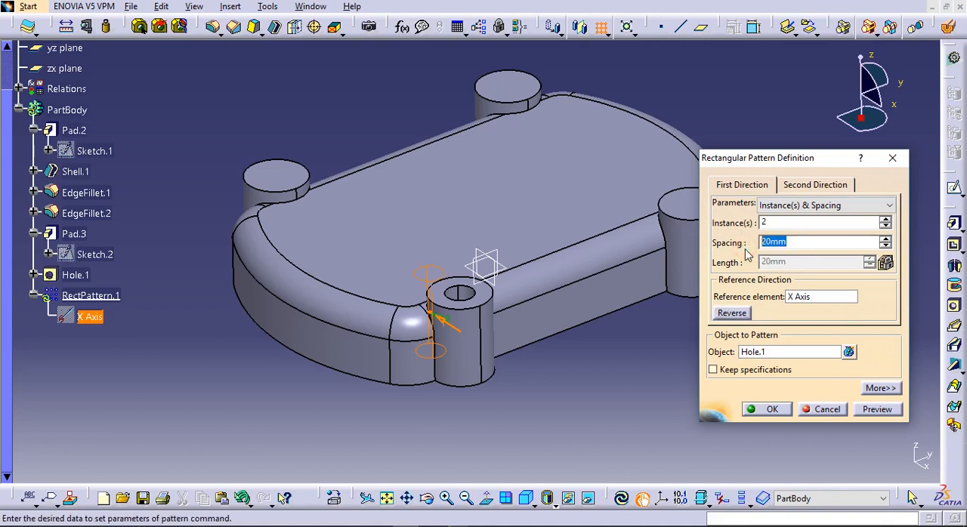
Give the hole pattern a second direction along the Y axis with 2 instances at 114 mm spacing, and create it
{"action": "left_click", "coordinate": [815, 184]}
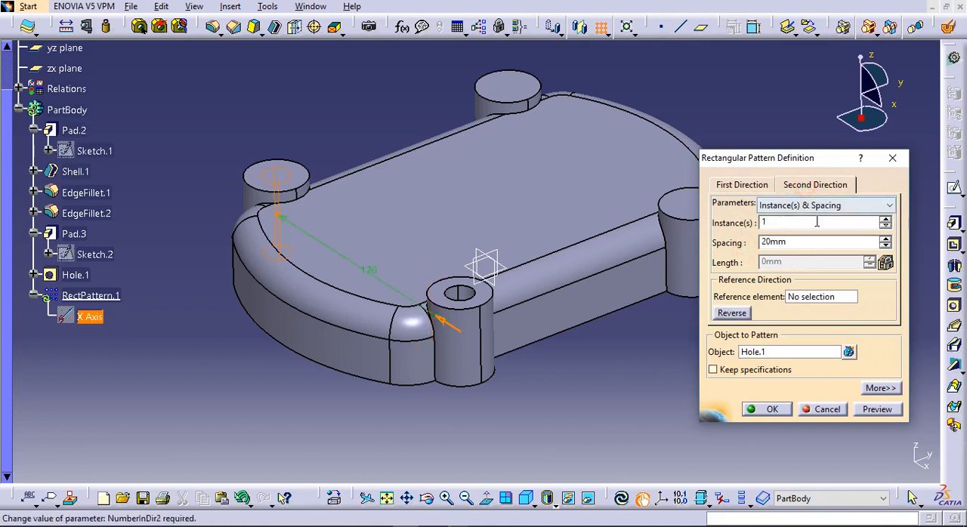
{"action": "left_click", "coordinate": [883, 220]}
{"action": "right_click", "coordinate": [812, 299]}
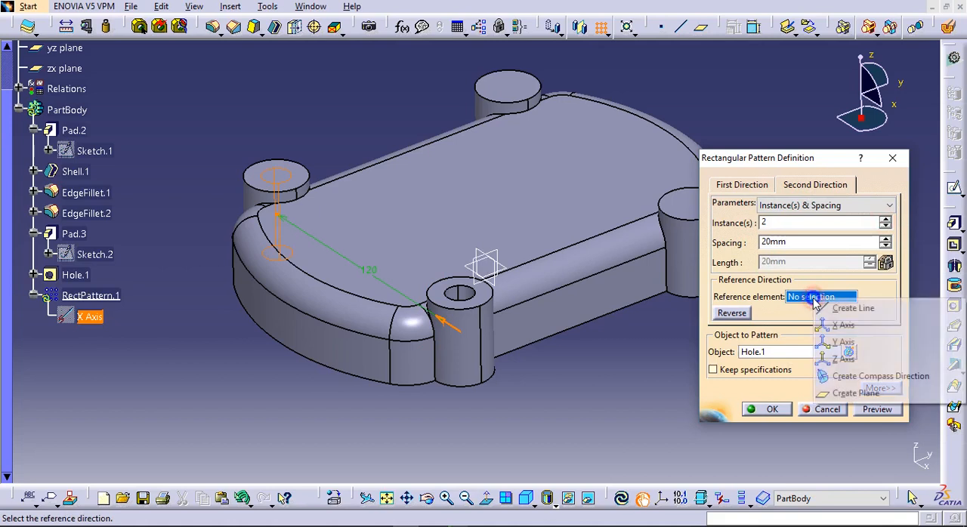
{"action": "left_click", "coordinate": [838, 342]}
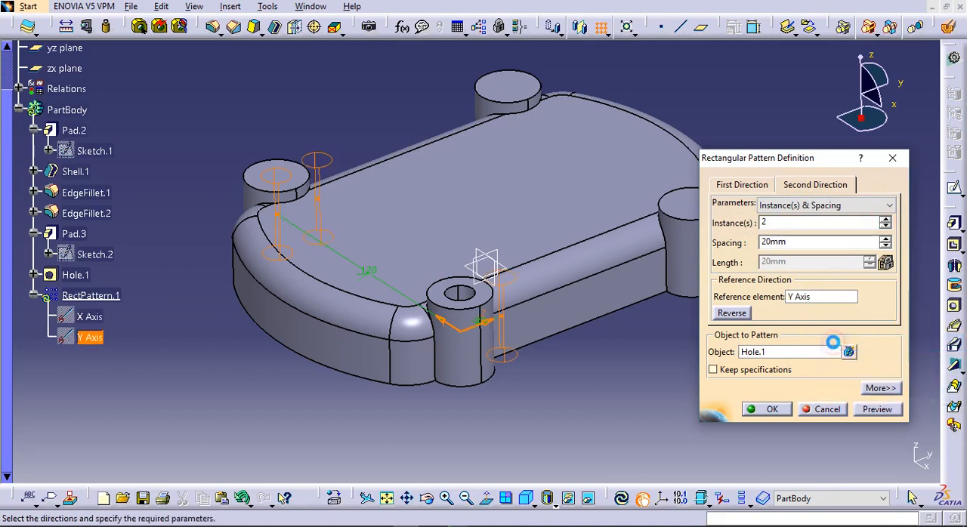
{"action": "double_click", "coordinate": [786, 243]}
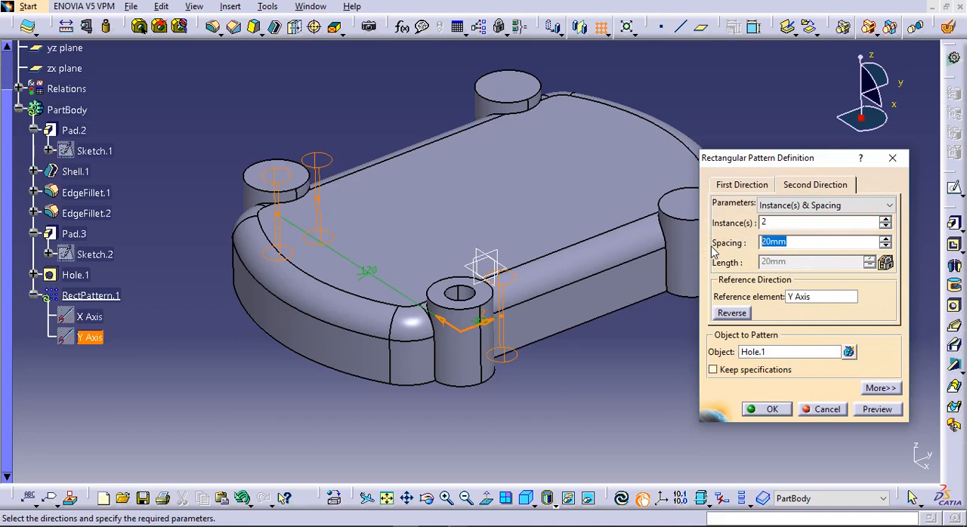
{"action": "left_click", "coordinate": [630, 406]}
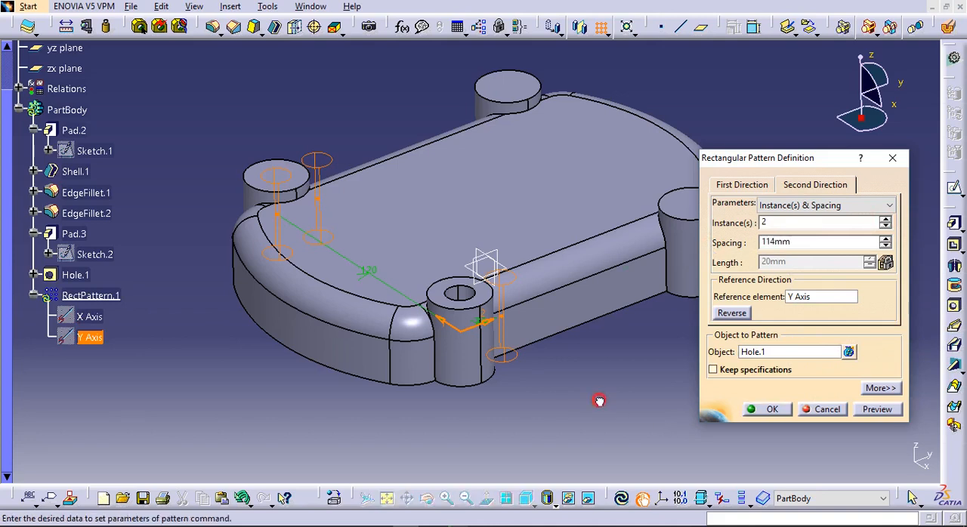
{"action": "left_click", "coordinate": [764, 410]}
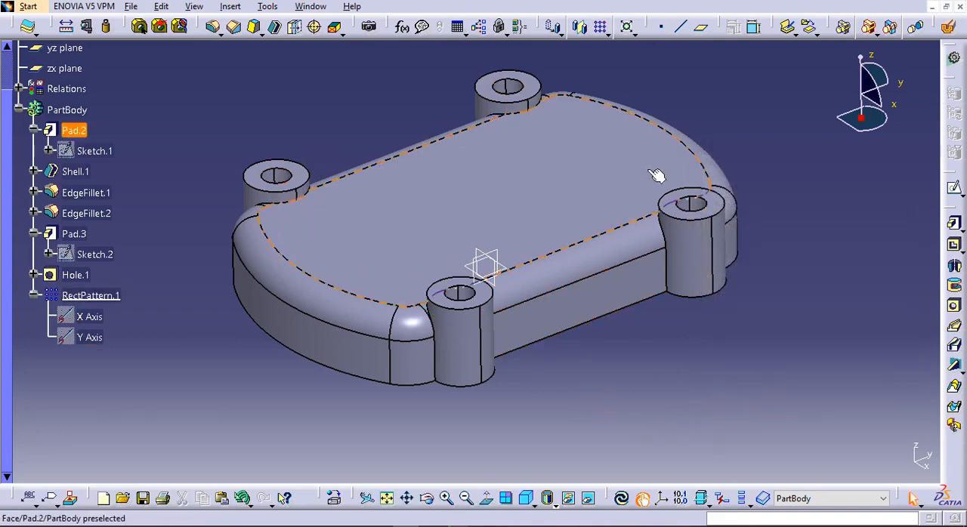
{"action": "left_click", "coordinate": [234, 27]}
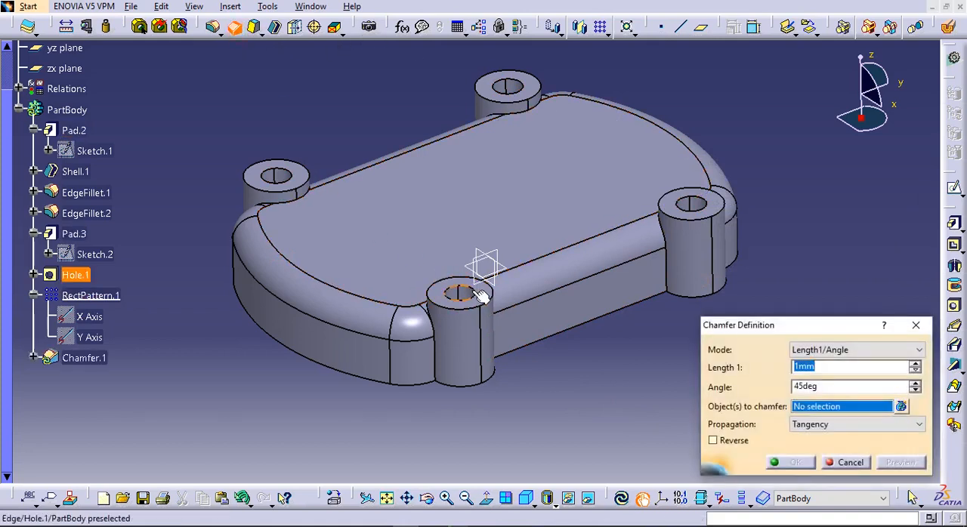
{"action": "left_click", "coordinate": [461, 291]}
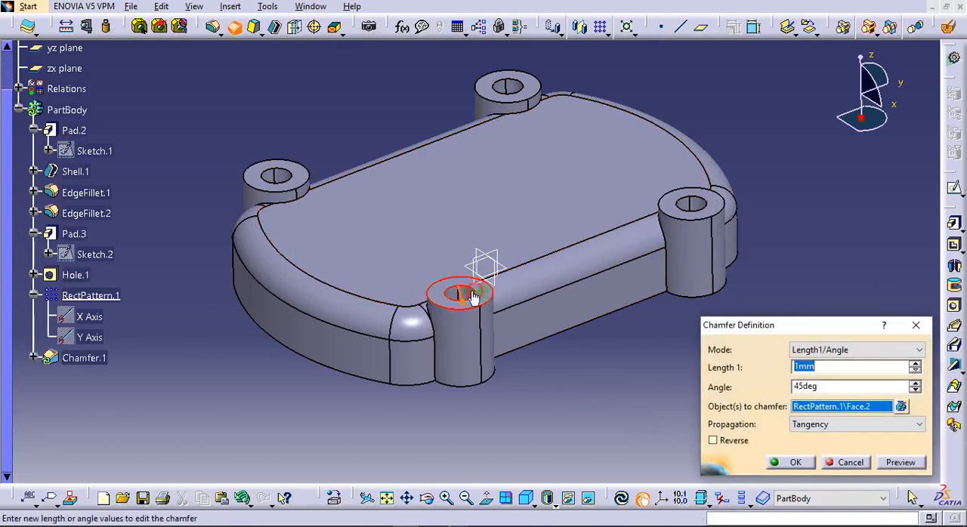
{"action": "left_click", "coordinate": [851, 462]}
Chamfer the upper edges of all four boss holes together by 1 mm at 45 degrees
{"action": "middle_click_drag", "start_coordinate": [579, 395], "coordinate": [496, 218]}
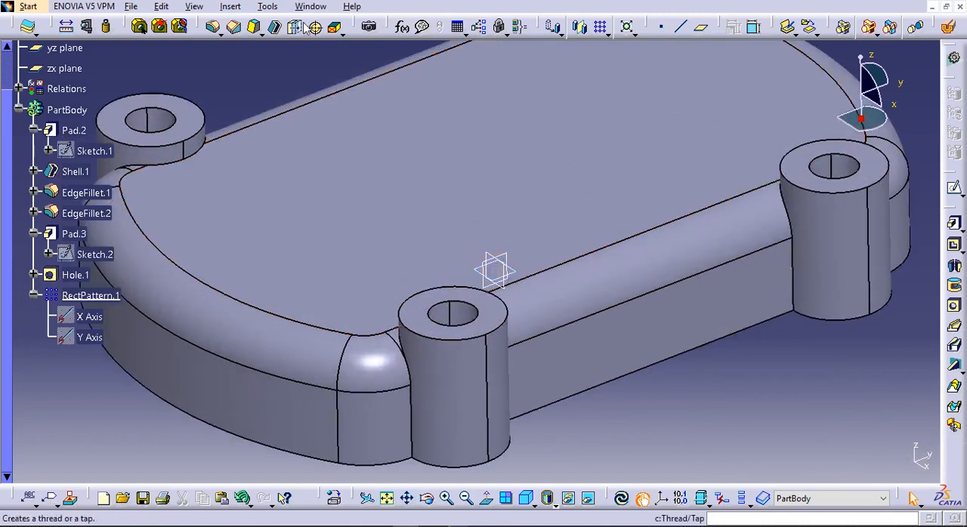
{"action": "left_click", "coordinate": [234, 27]}
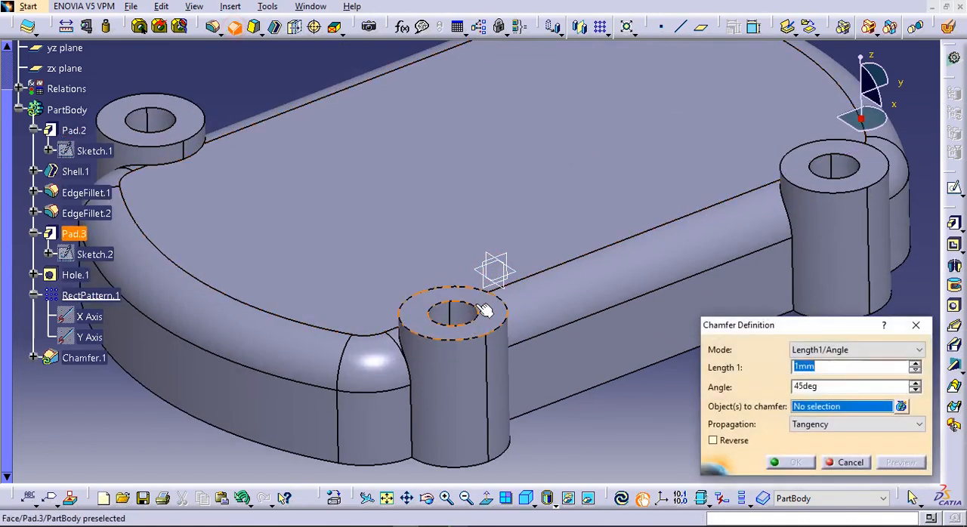
{"action": "middle_click_drag", "start_coordinate": [478, 313], "coordinate": [373, 207]}
{"action": "left_click", "coordinate": [491, 363]}
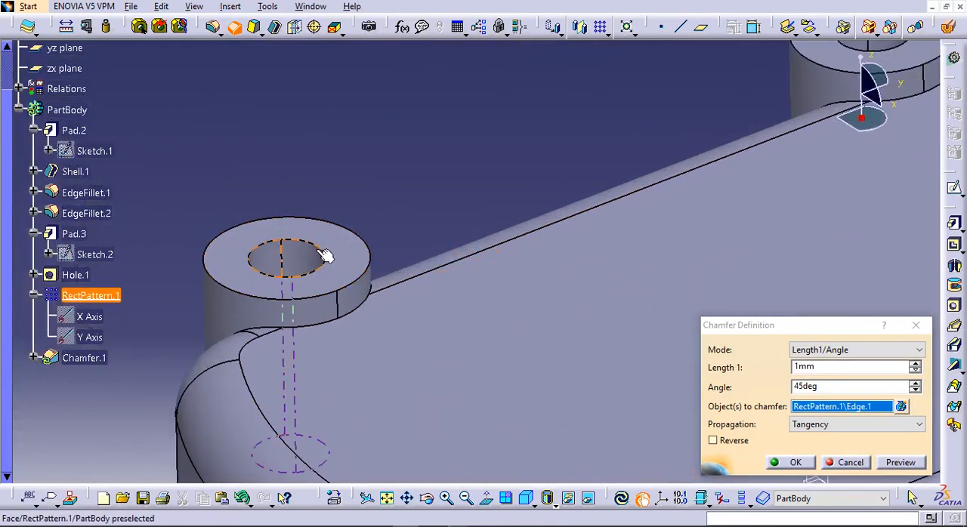
{"action": "middle_click_drag", "start_coordinate": [330, 255], "coordinate": [377, 262]}
{"action": "left_click", "coordinate": [363, 263]}
{"action": "middle_click_drag", "start_coordinate": [427, 186], "coordinate": [378, 302]}
{"action": "left_click", "coordinate": [371, 318]}
{"action": "middle_click_drag", "start_coordinate": [423, 272], "coordinate": [512, 349]}
{"action": "middle_click_drag", "start_coordinate": [684, 435], "coordinate": [546, 298]}
{"action": "left_click", "coordinate": [538, 257]}
{"action": "middle_click_drag", "start_coordinate": [533, 259], "coordinate": [628, 297]}
{"action": "middle_click_drag", "start_coordinate": [519, 243], "coordinate": [487, 393]}
{"action": "left_click_drag", "start_coordinate": [846, 367], "coordinate": [712, 365]}
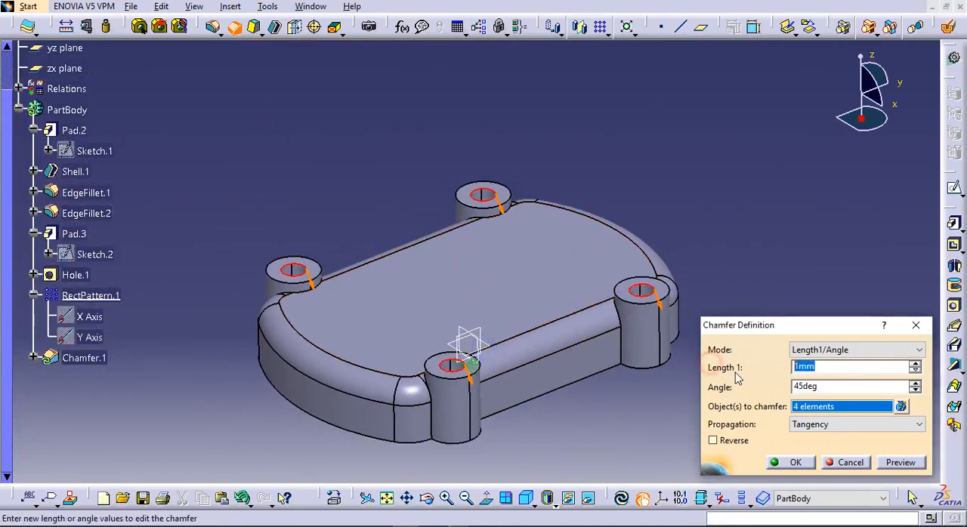
{"action": "key", "text": "Return"}
Create a reference plane offset 40 mm above the xy plane
{"action": "middle_click_drag", "start_coordinate": [537, 292], "coordinate": [540, 307]}
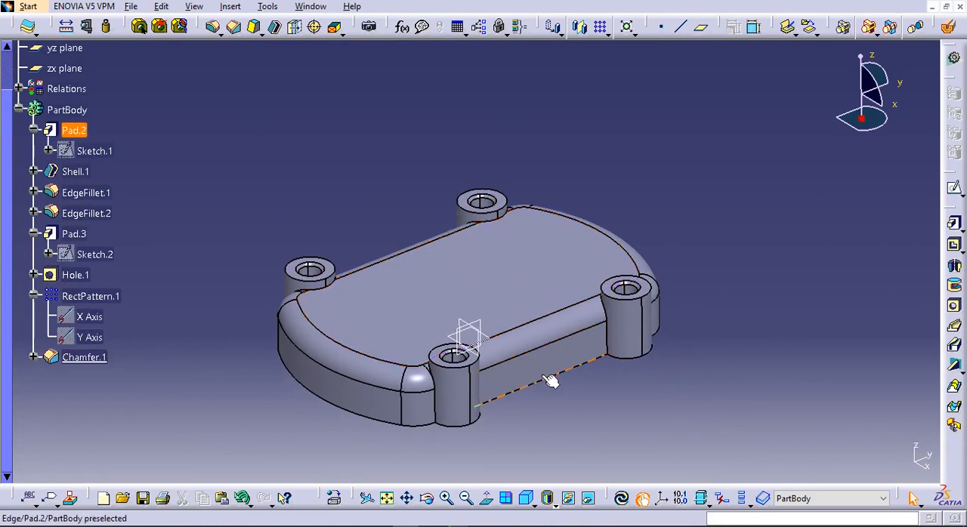
{"action": "middle_click_drag", "start_coordinate": [550, 395], "coordinate": [520, 149]}
{"action": "left_click", "coordinate": [701, 26]}
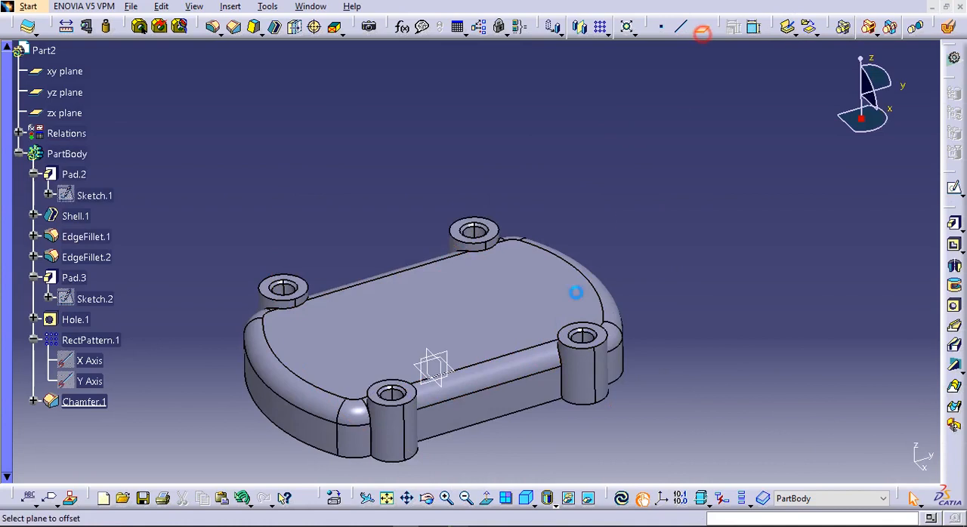
{"action": "left_click", "coordinate": [440, 378]}
{"action": "type", "text": "40"}
{"action": "left_click", "coordinate": [818, 402]}
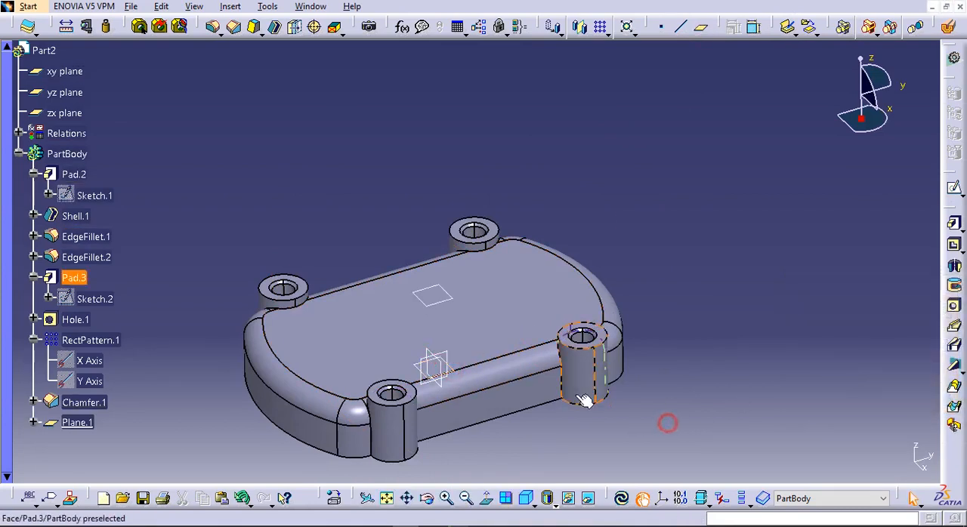
Sketch two circles, about 50 mm and 32 mm in diameter, one above the other on the new offset plane
{"action": "left_click", "coordinate": [440, 300]}
{"action": "left_click", "coordinate": [954, 187]}
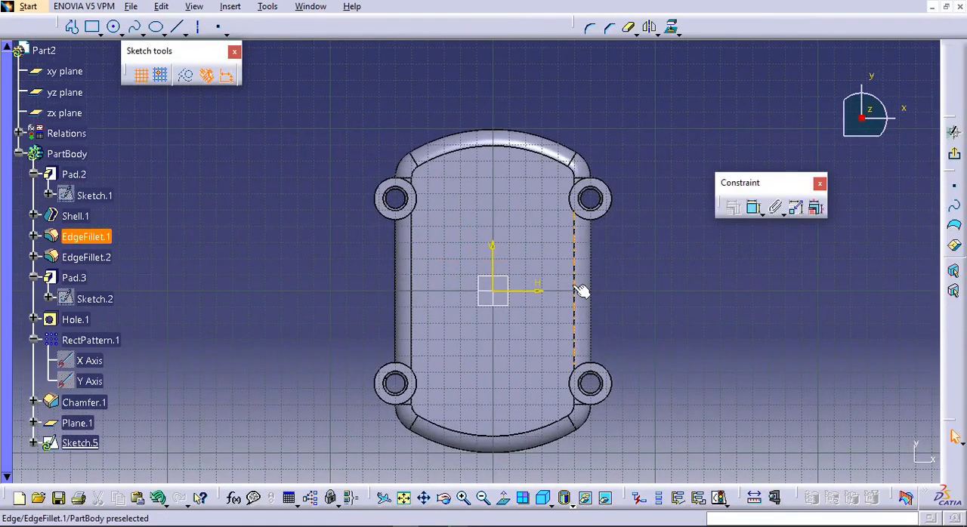
{"action": "middle_click_drag", "start_coordinate": [540, 250], "coordinate": [542, 260], "text": "ctrl"}
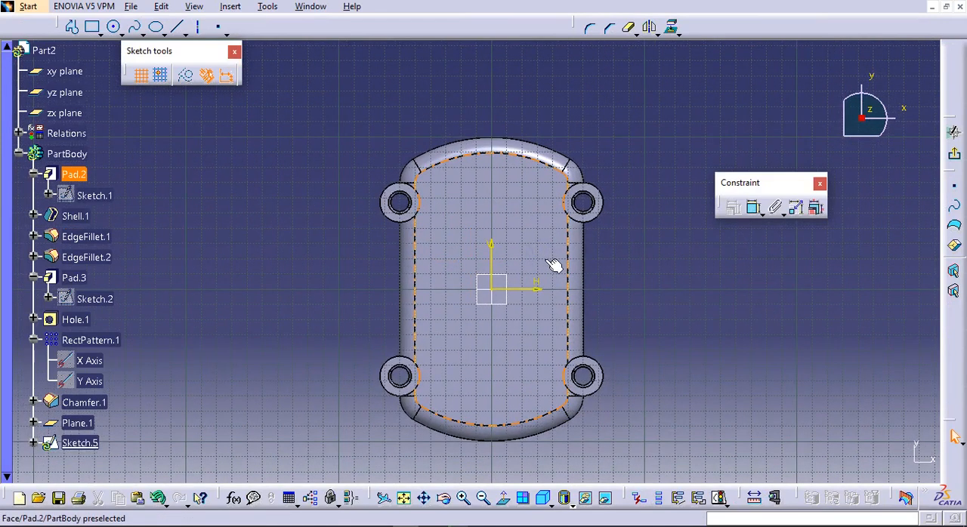
{"action": "left_click", "coordinate": [114, 26]}
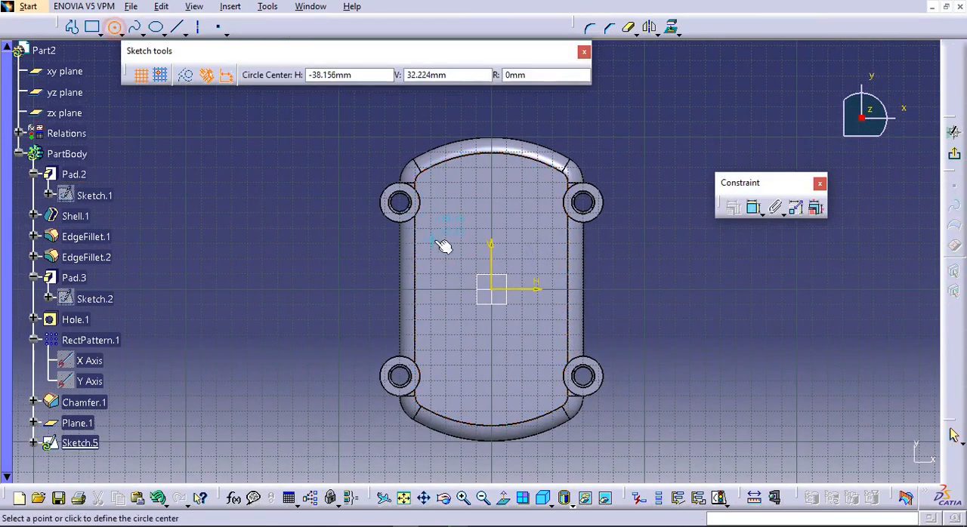
{"action": "left_click", "coordinate": [477, 254]}
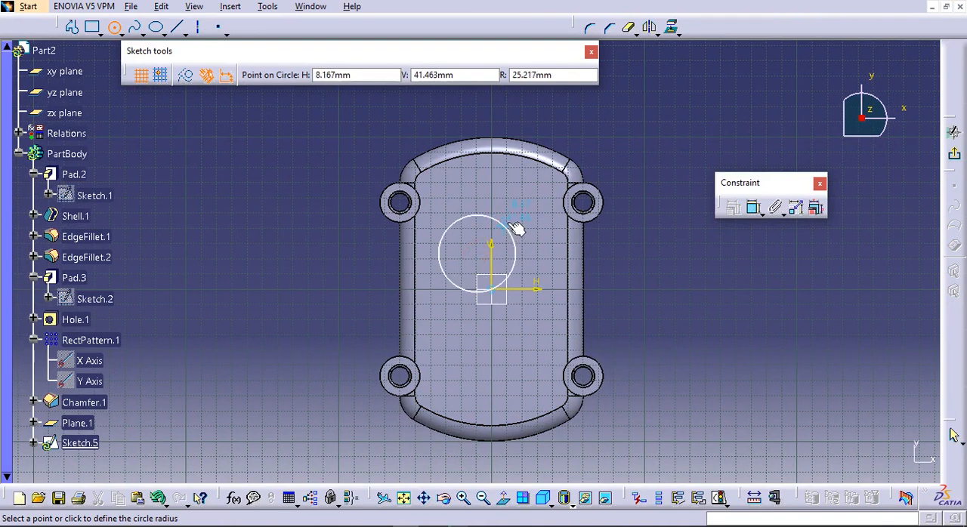
{"action": "left_click", "coordinate": [514, 227]}
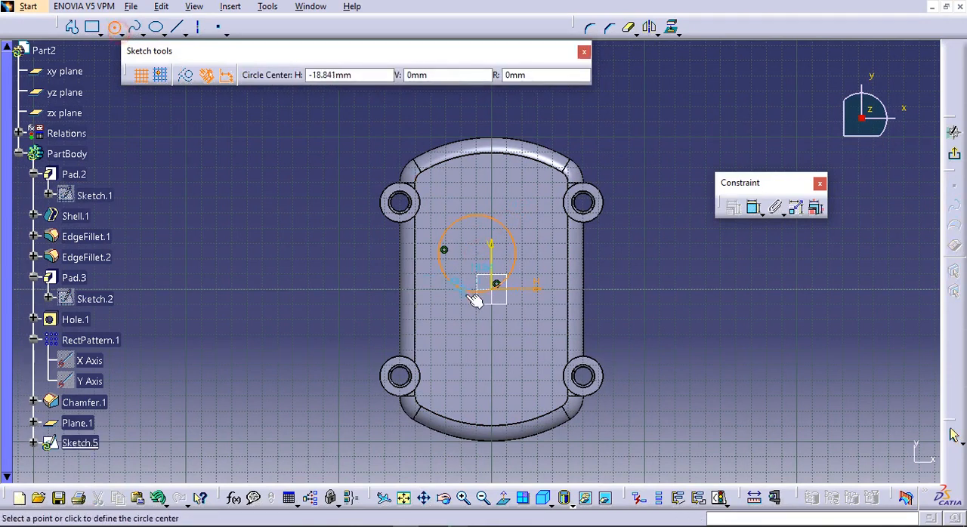
{"action": "left_click", "coordinate": [466, 337]}
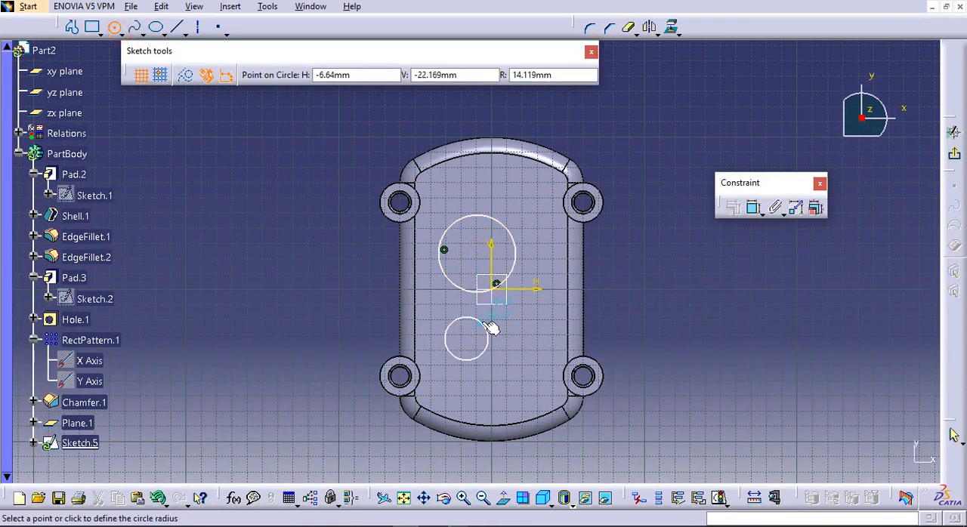
{"action": "left_click", "coordinate": [492, 329]}
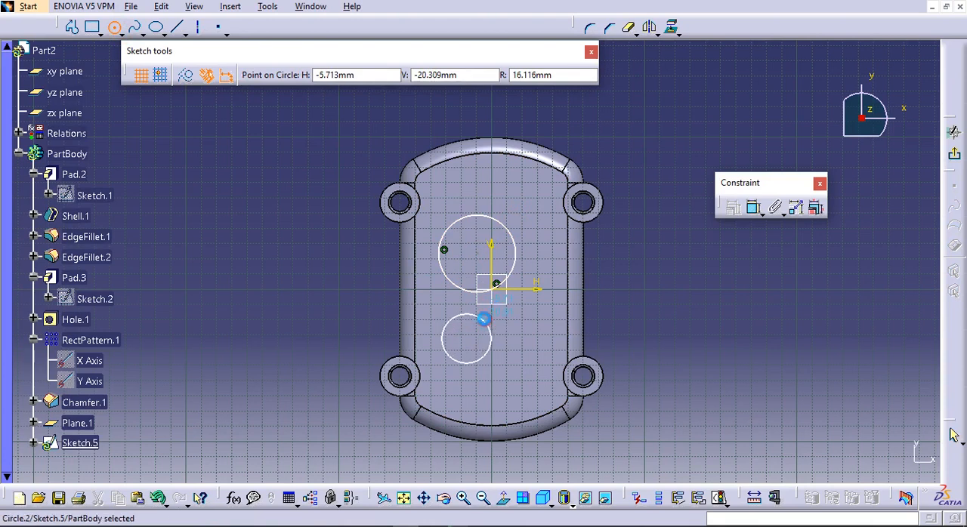
{"action": "left_click", "coordinate": [239, 169]}
Dimension the larger circle's diameter and set it to 80 mm
{"action": "left_click", "coordinate": [753, 206]}
{"action": "left_click", "coordinate": [506, 228]}
{"action": "left_click", "coordinate": [641, 242]}
{"action": "double_click", "coordinate": [643, 241]}
{"action": "type", "text": "80"}
{"action": "key", "text": "Return"}
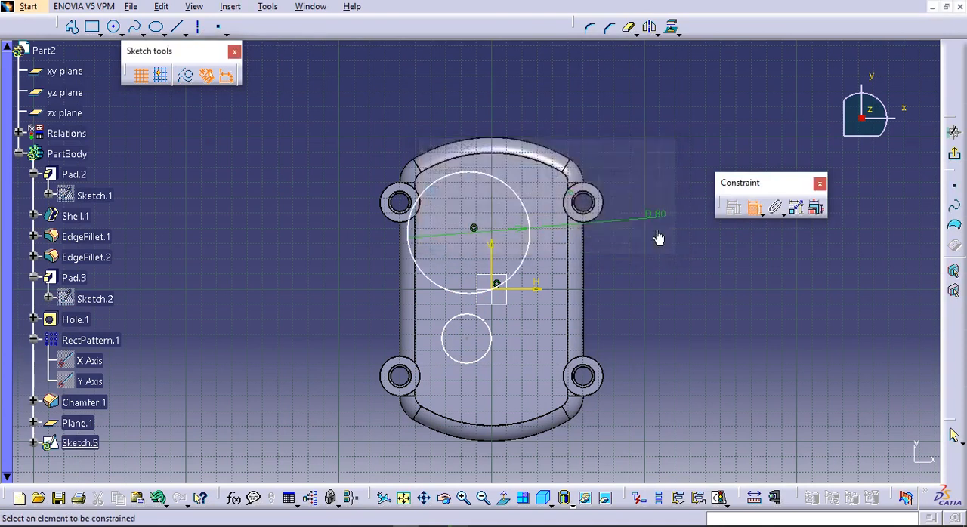
Dimension the smaller circle's diameter and set it to 60 mm
{"action": "left_click", "coordinate": [492, 337]}
{"action": "double_click", "coordinate": [687, 321]}
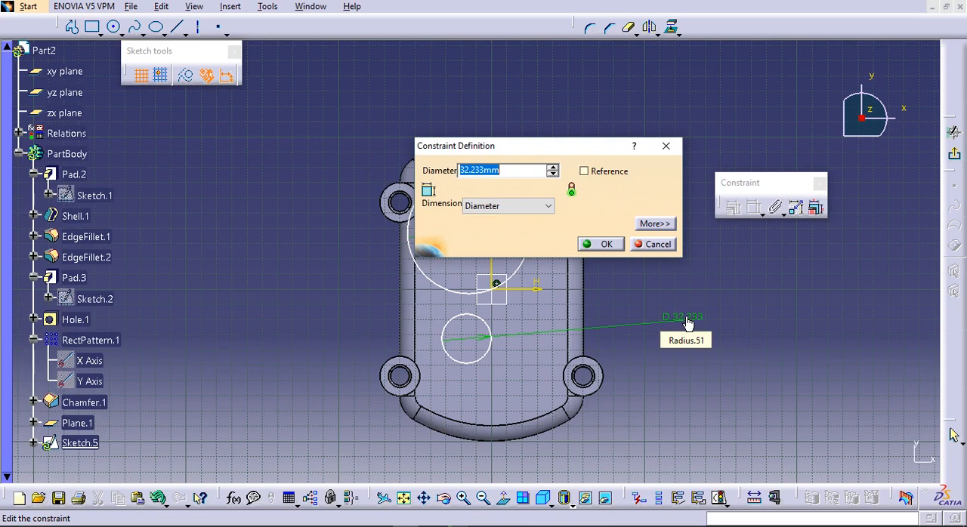
{"action": "type", "text": "60"}
{"action": "key", "text": "Return"}
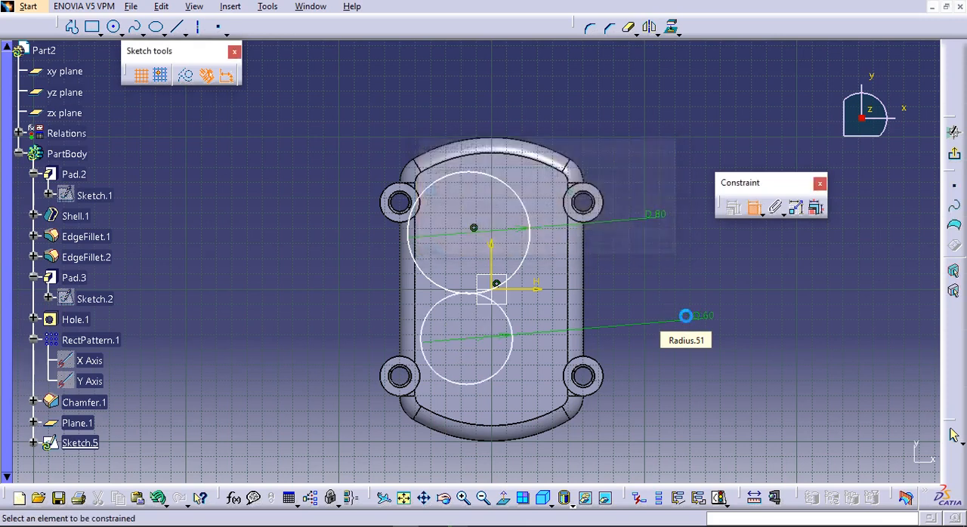
Set the larger circle's diameter to 82 mm
{"action": "double_click", "coordinate": [659, 219]}
{"action": "type", "text": "82"}
{"action": "key", "text": "Return"}
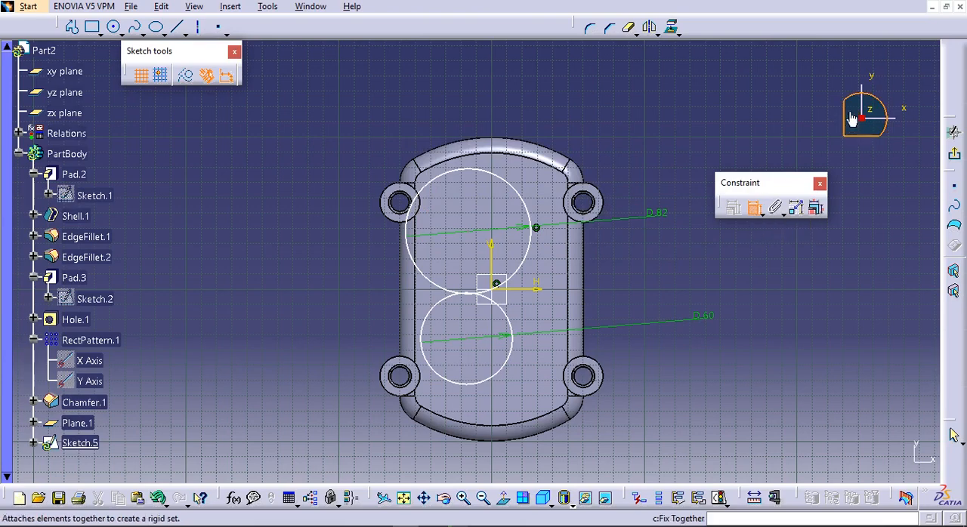
Dimension the larger circle's centre from the plate's long outer edge and set the distance to 60 mm
{"action": "mouse_move", "coordinate": [873, 103]}
{"action": "left_mouse_down"}
{"action": "mouse_move", "coordinate": [902, 136]}
{"action": "mouse_move", "coordinate": [892, 170]}
{"action": "mouse_move", "coordinate": [898, 162]}
{"action": "left_mouse_up"}
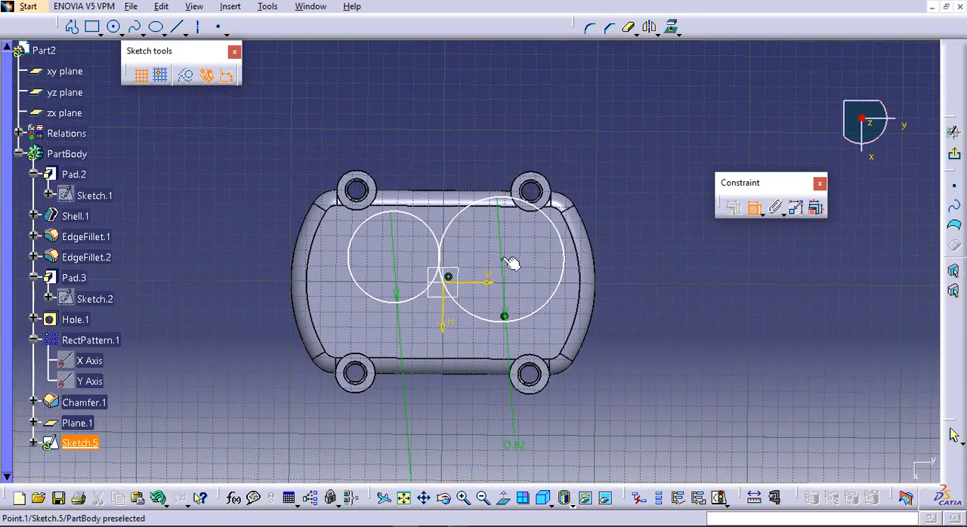
{"action": "left_click", "coordinate": [450, 188]}
{"action": "left_click", "coordinate": [550, 220]}
{"action": "double_click", "coordinate": [639, 240]}
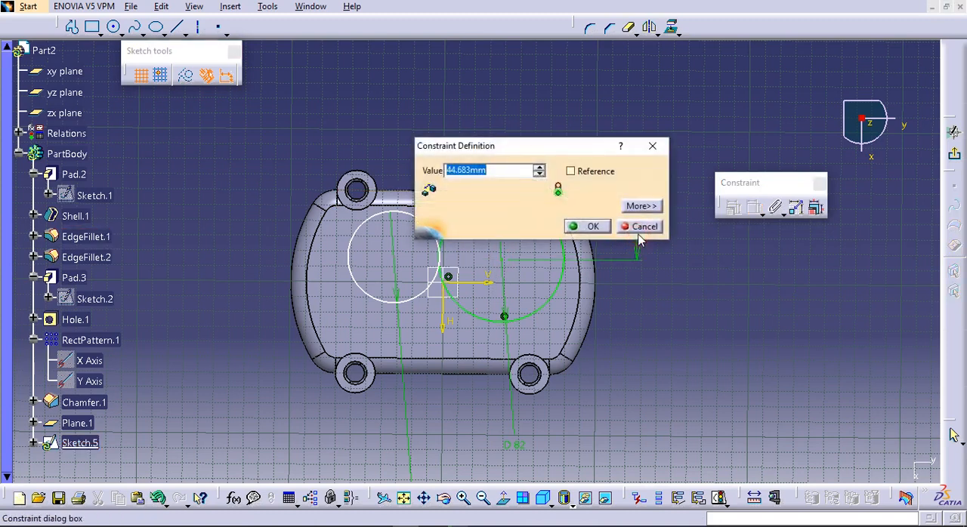
{"action": "type", "text": "60"}
{"action": "key", "text": "Return"}
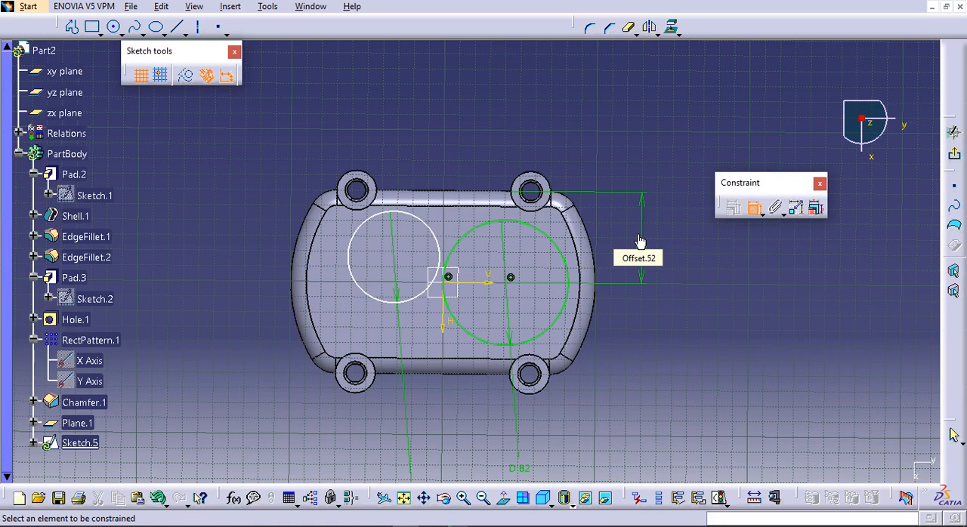
Dimension the smaller circle's centre from the sketch's V axis and set the offset to 15 mm
{"action": "left_click", "coordinate": [486, 288]}
{"action": "left_click", "coordinate": [264, 269]}
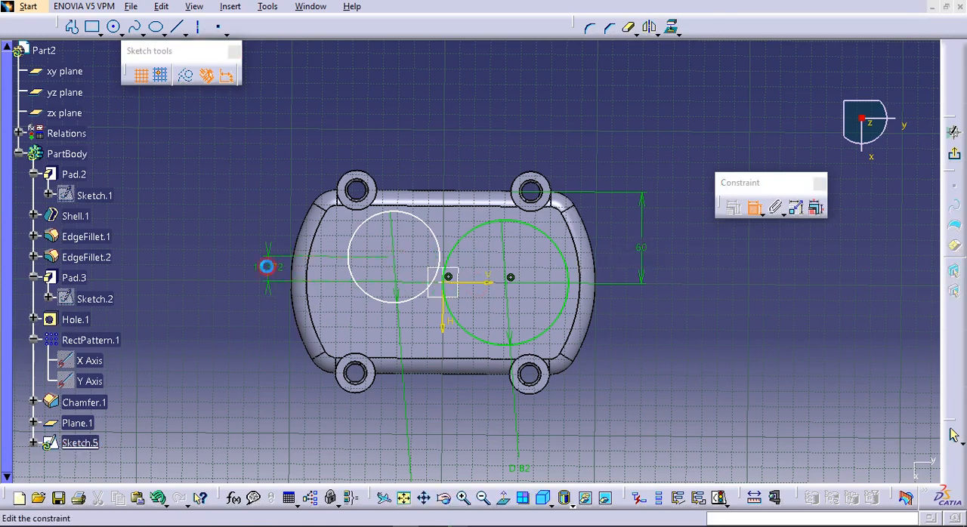
{"action": "double_click", "coordinate": [273, 268]}
{"action": "type", "text": "15"}
{"action": "key", "text": "Return"}
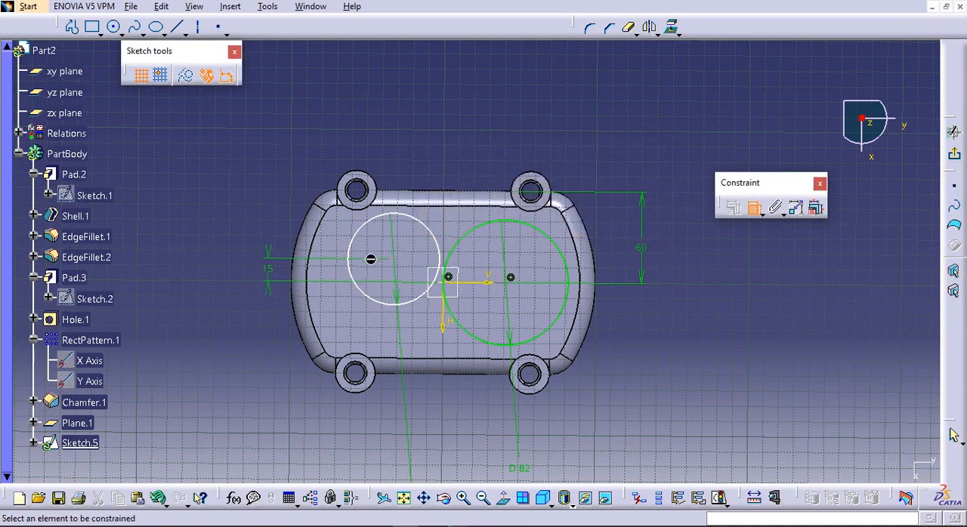
Dimension the spacing between the two circle centres along the V axis direction and set it to 60 mm
{"action": "left_click", "coordinate": [392, 263]}
{"action": "left_click", "coordinate": [510, 277]}
{"action": "right_click", "coordinate": [450, 130]}
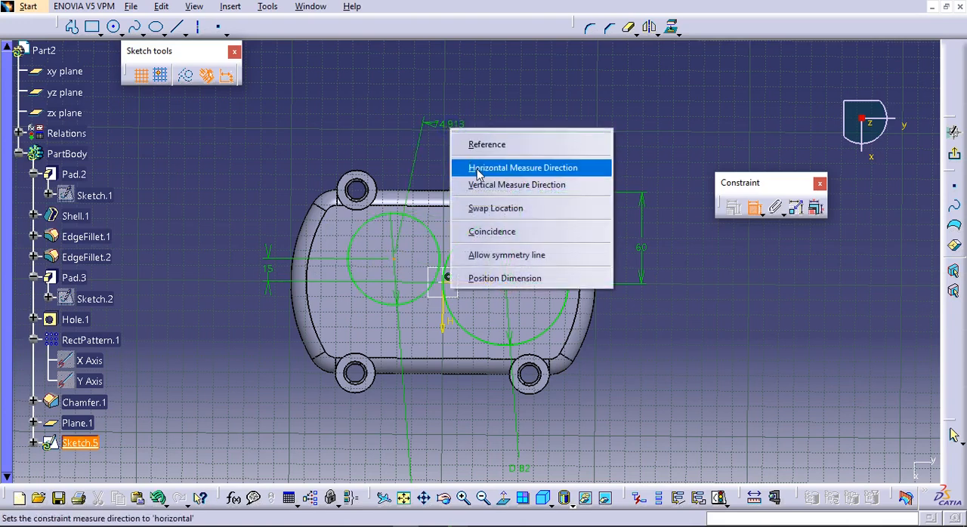
{"action": "left_click", "coordinate": [477, 170]}
{"action": "right_click", "coordinate": [463, 139]}
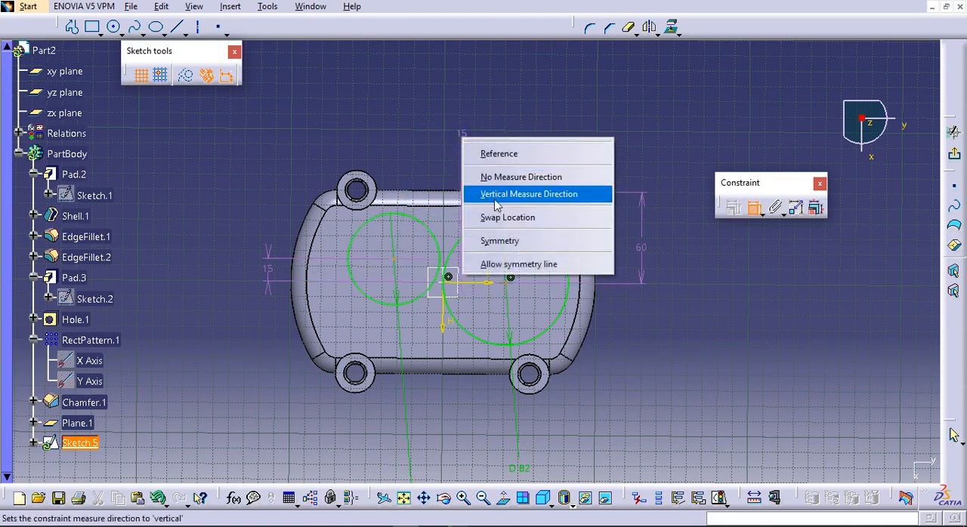
{"action": "left_click", "coordinate": [495, 198]}
{"action": "left_click", "coordinate": [442, 124]}
{"action": "double_click", "coordinate": [443, 124]}
{"action": "type", "text": "60"}
{"action": "key", "text": "Return"}
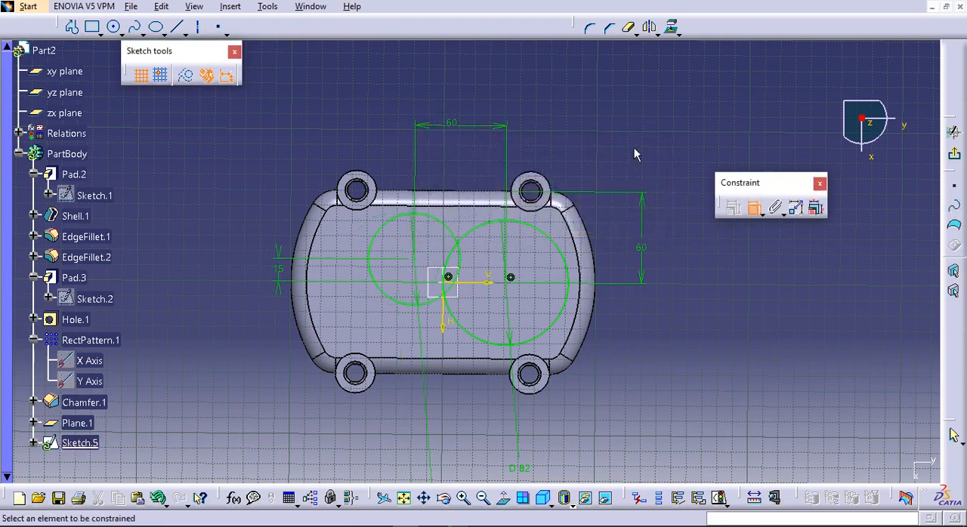
Trim away the overlapping inner arcs so the two circles form one outline
{"action": "left_click", "coordinate": [628, 27]}
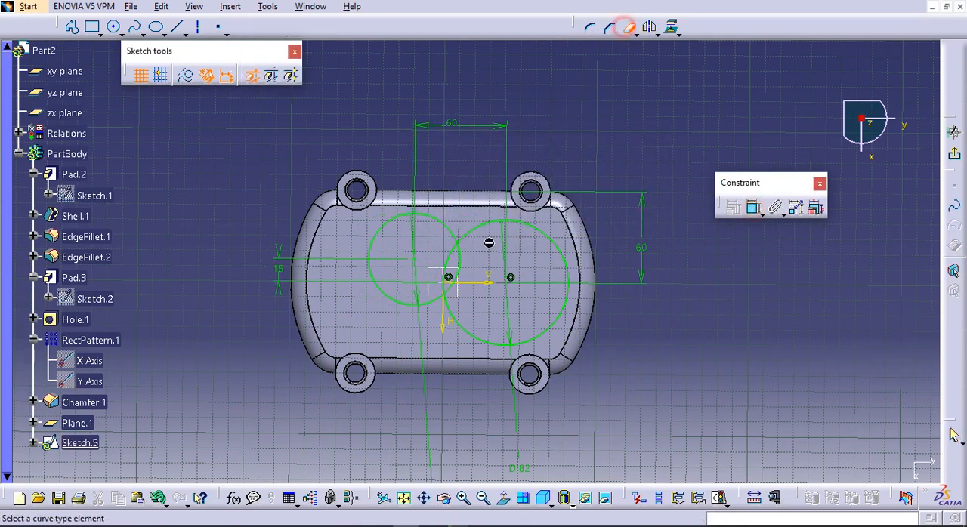
{"action": "left_click", "coordinate": [463, 262]}
{"action": "mouse_move", "coordinate": [481, 282]}
{"action": "middle_mouse_down"}
{"action": "mouse_move", "coordinate": [467, 233]}
{"action": "mouse_move", "coordinate": [481, 192]}
{"action": "middle_mouse_up"}
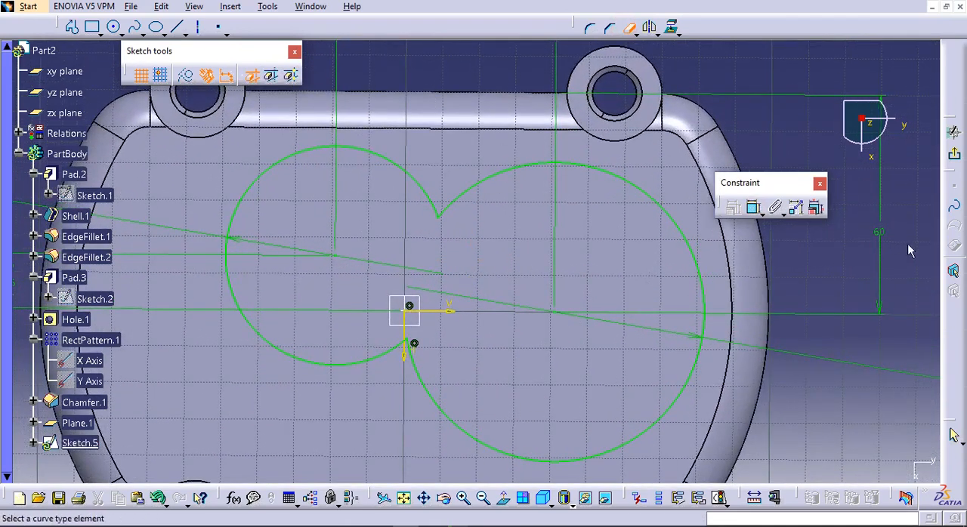
Round the upper notch where the two arcs meet with a corner and set its radius to 10 mm
{"action": "mouse_move", "coordinate": [791, 280]}
{"action": "middle_mouse_down"}
{"action": "mouse_move", "coordinate": [762, 287]}
{"action": "mouse_move", "coordinate": [762, 309]}
{"action": "mouse_move", "coordinate": [592, 205]}
{"action": "middle_mouse_up"}
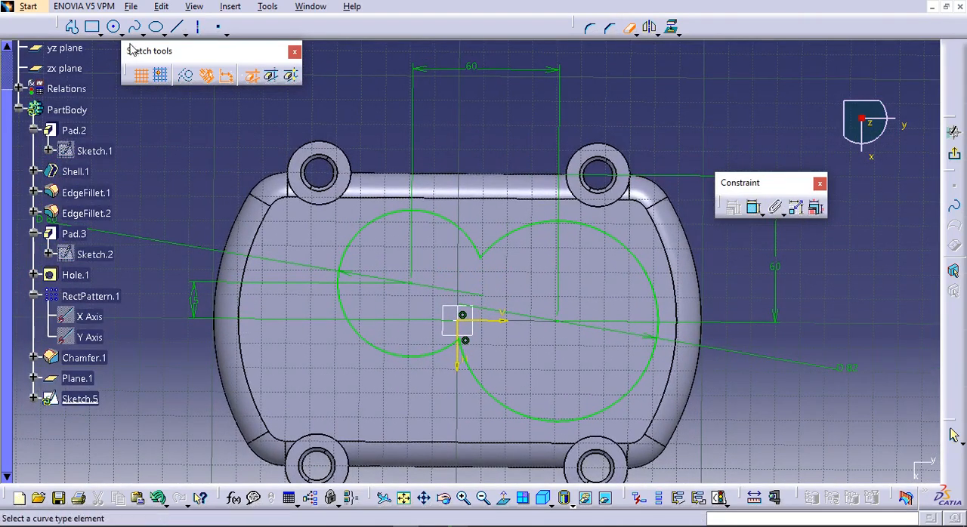
{"action": "left_click", "coordinate": [590, 28]}
{"action": "left_click", "coordinate": [478, 247]}
{"action": "left_click", "coordinate": [481, 248]}
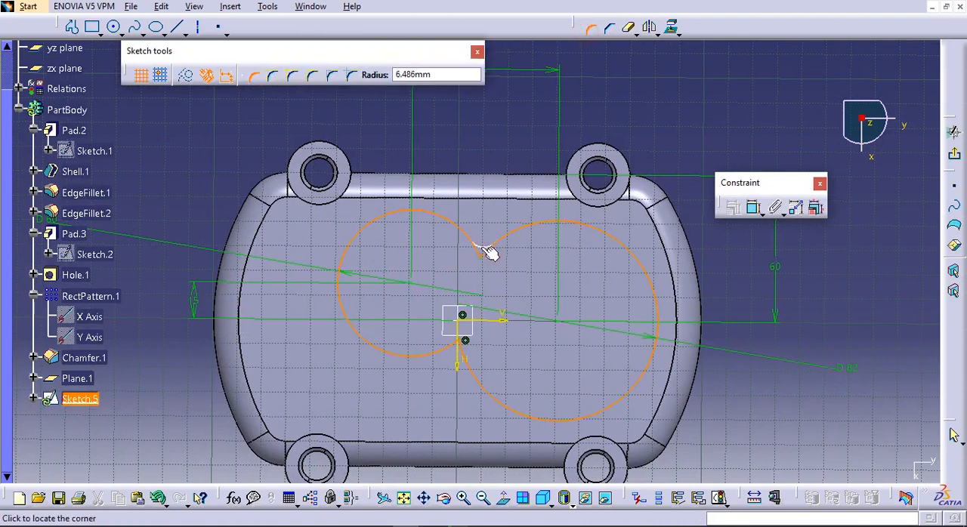
{"action": "left_click", "coordinate": [492, 253]}
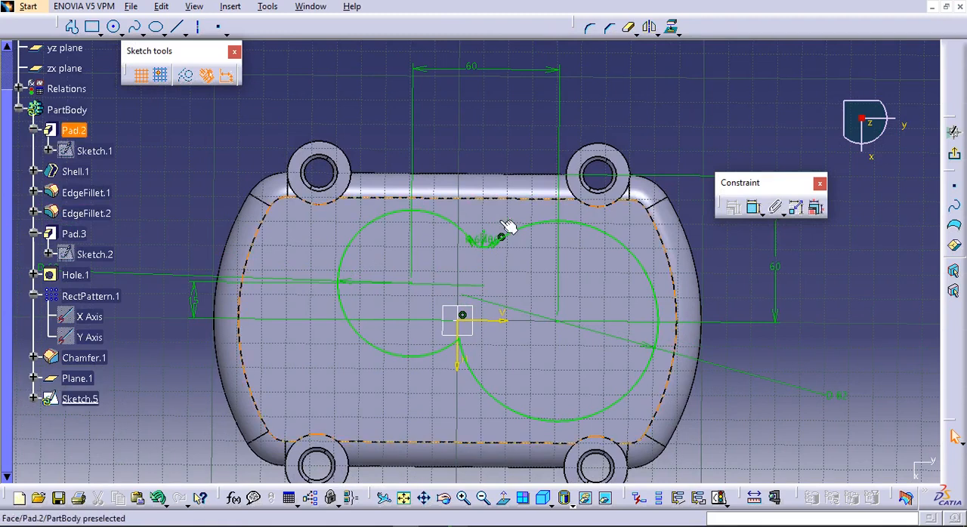
{"action": "double_click", "coordinate": [460, 275]}
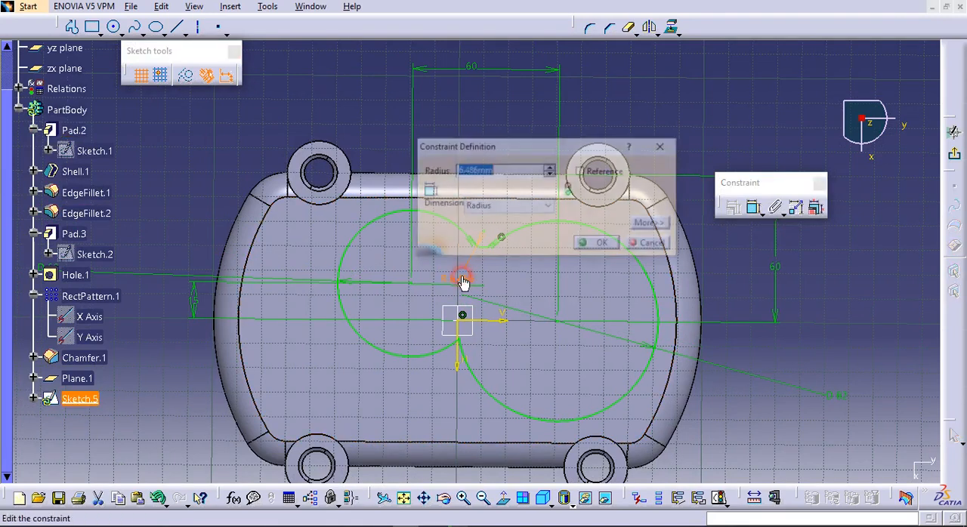
{"action": "type", "text": "1"}
{"action": "key", "text": "Return"}
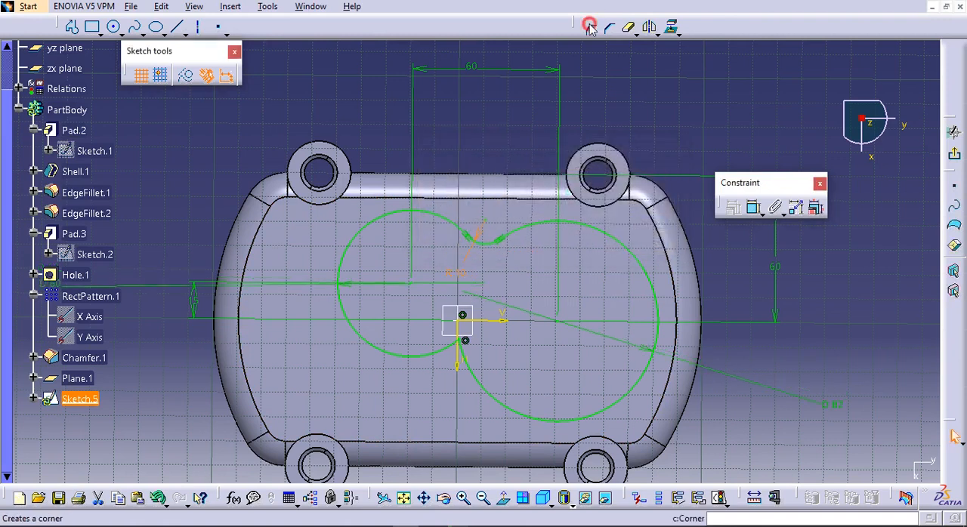
Round the lower notch where the two arcs meet with a corner and set its radius to 10 mm
{"action": "left_click", "coordinate": [591, 28]}
{"action": "left_click", "coordinate": [440, 352]}
{"action": "left_click", "coordinate": [464, 357]}
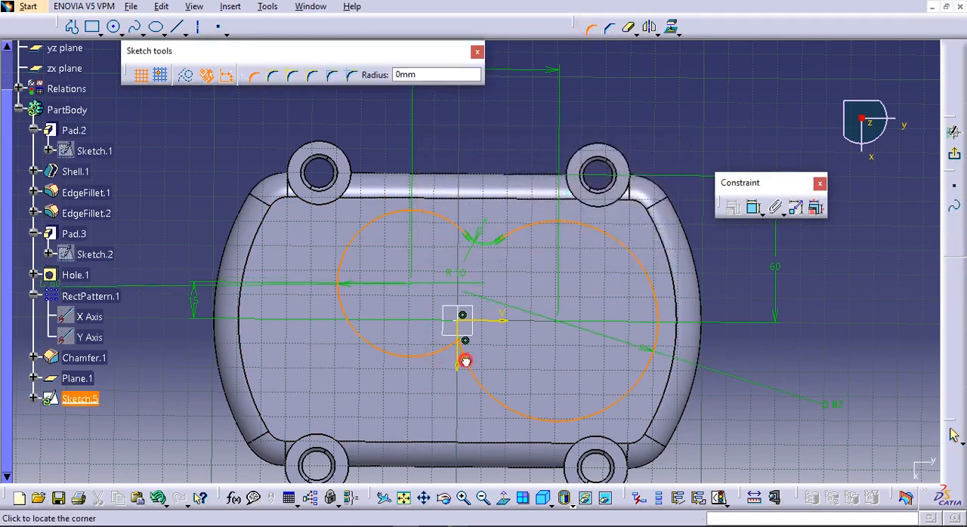
{"action": "left_click", "coordinate": [469, 367]}
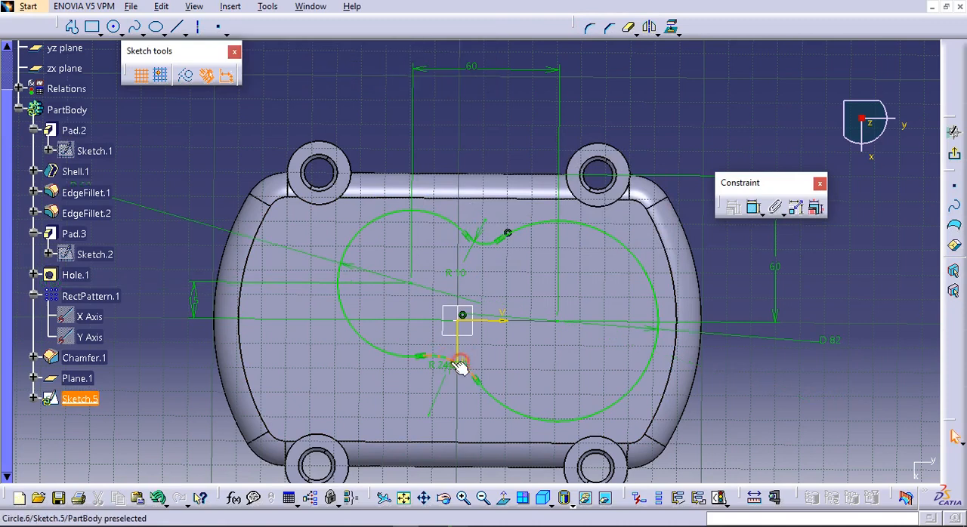
{"action": "double_click", "coordinate": [444, 367]}
{"action": "type", "text": "010"}
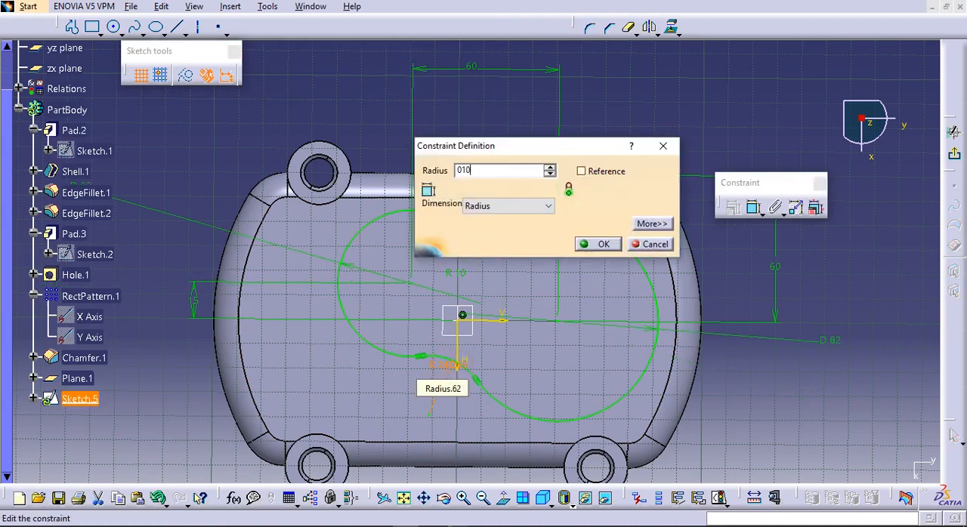
{"action": "key", "text": "Return"}
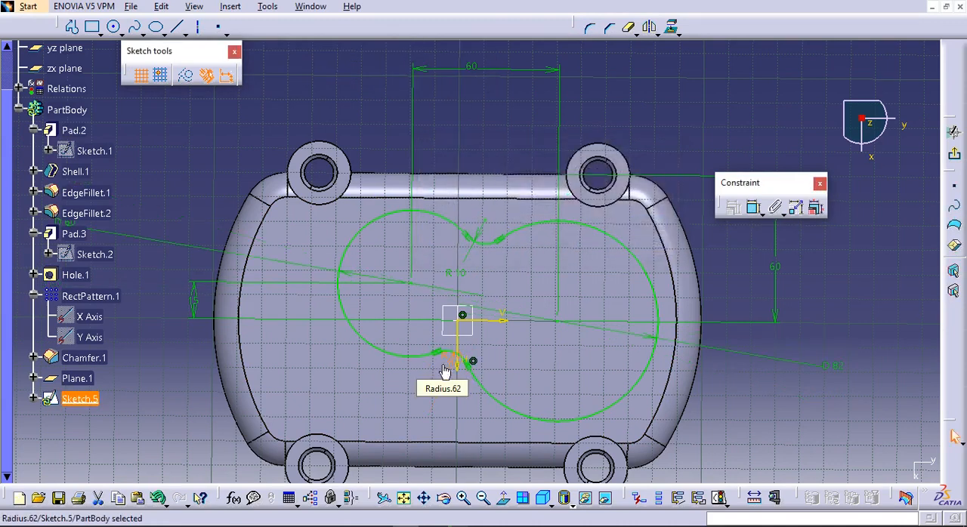
Exit the sketch and pad the two-circle profile 26 mm in the reversed direction, down towards the plate
{"action": "left_click", "coordinate": [951, 160]}
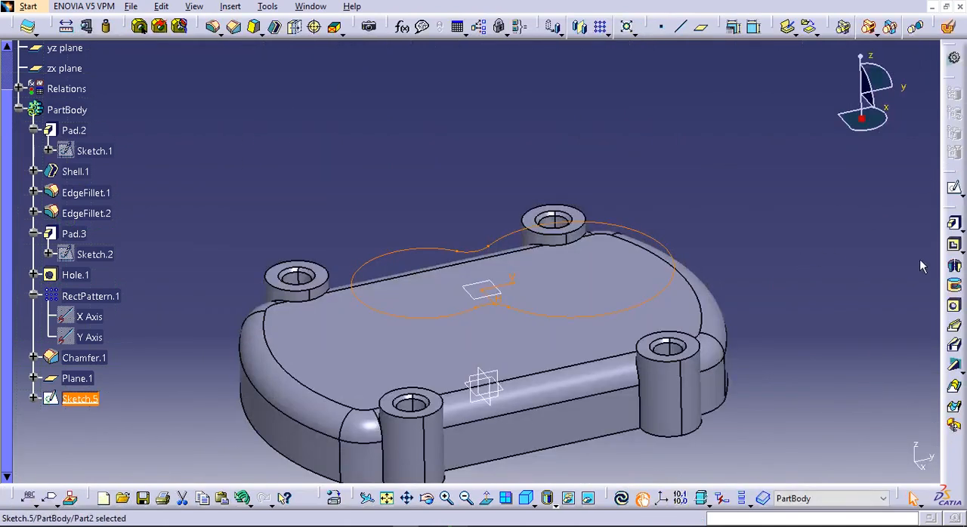
{"action": "left_click", "coordinate": [953, 222]}
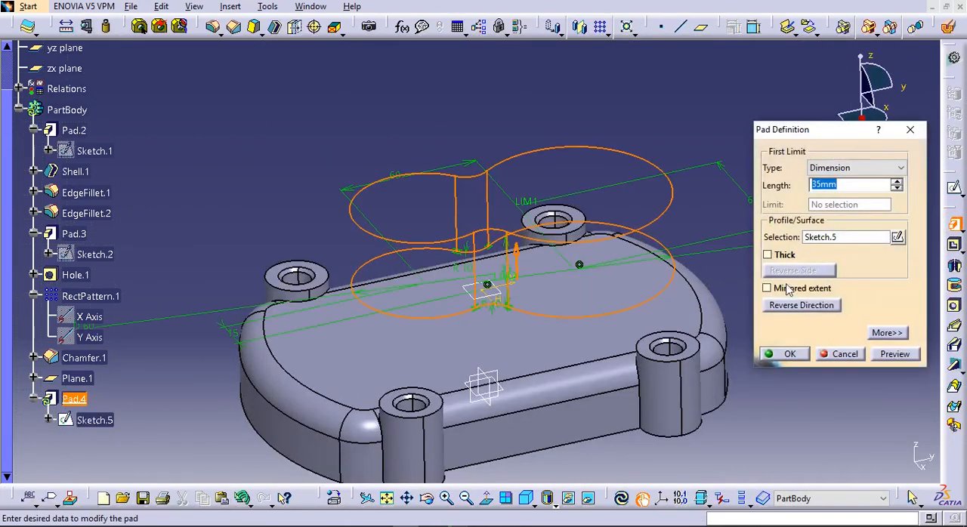
{"action": "left_click", "coordinate": [769, 289]}
{"action": "left_click", "coordinate": [769, 289]}
{"action": "left_click", "coordinate": [783, 306]}
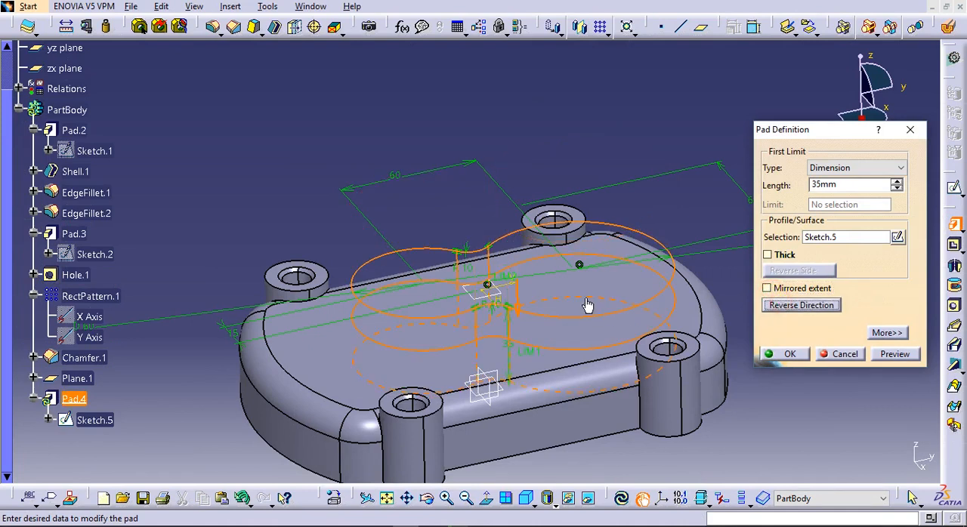
{"action": "left_click", "coordinate": [811, 185]}
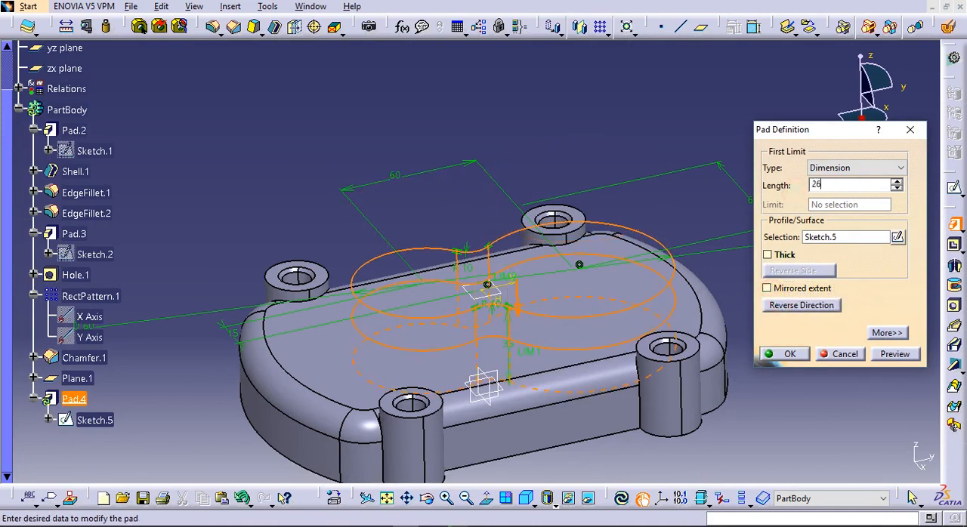
{"action": "key", "text": "Return"}
{"action": "middle_click_drag", "start_coordinate": [576, 333], "coordinate": [533, 344]}
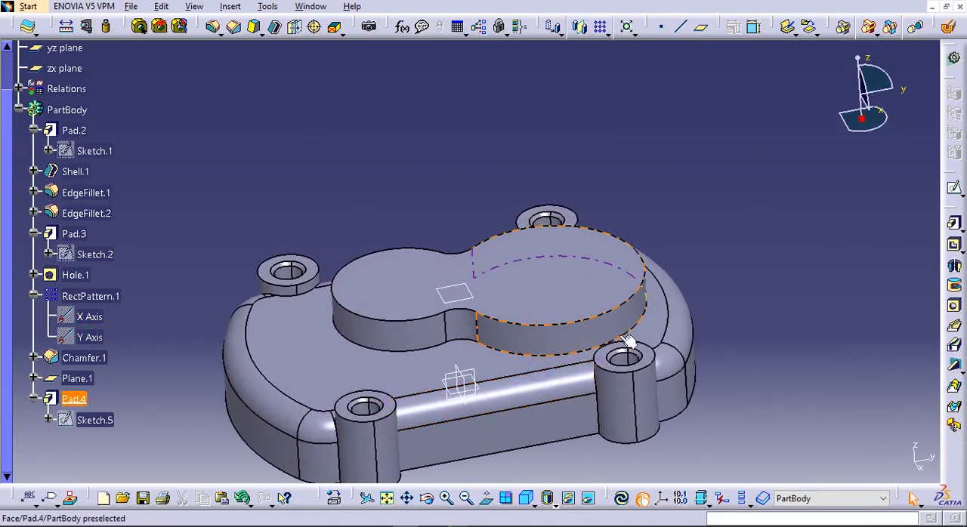
Place a hole on the pad's top face and constrain its centre concentric with the smaller lobe's arc
{"action": "left_click", "coordinate": [953, 305]}
{"action": "left_click", "coordinate": [414, 288]}
{"action": "left_click", "coordinate": [840, 326]}
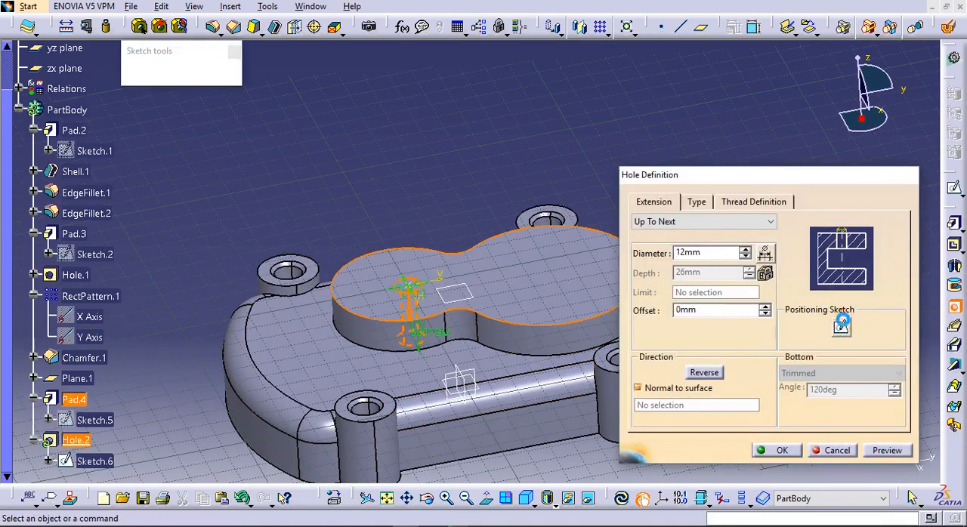
{"action": "left_click", "coordinate": [753, 207]}
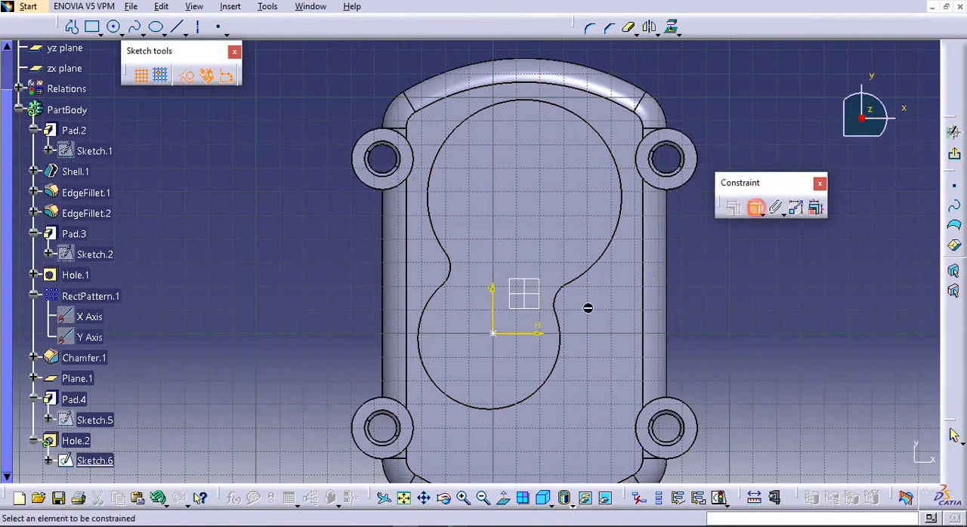
{"action": "left_click", "coordinate": [496, 336]}
{"action": "left_click", "coordinate": [535, 395]}
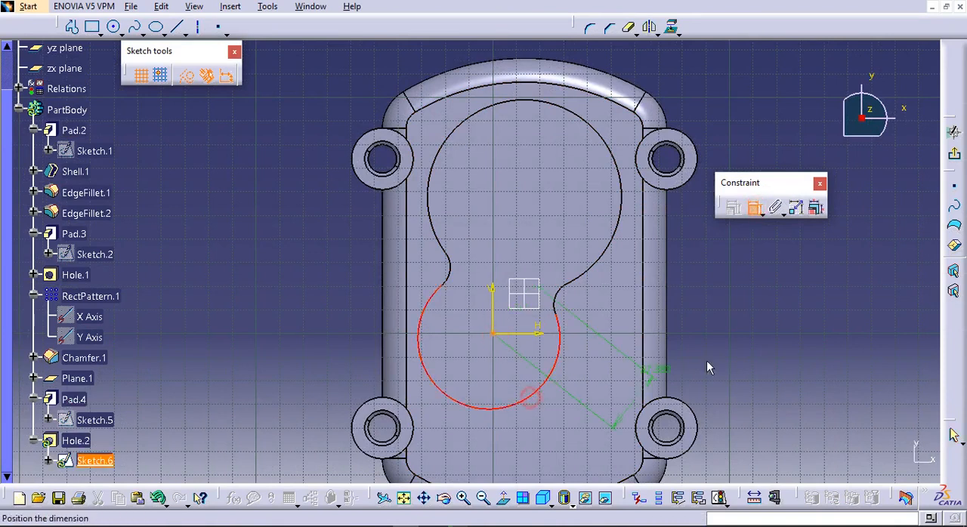
{"action": "right_click", "coordinate": [731, 355]}
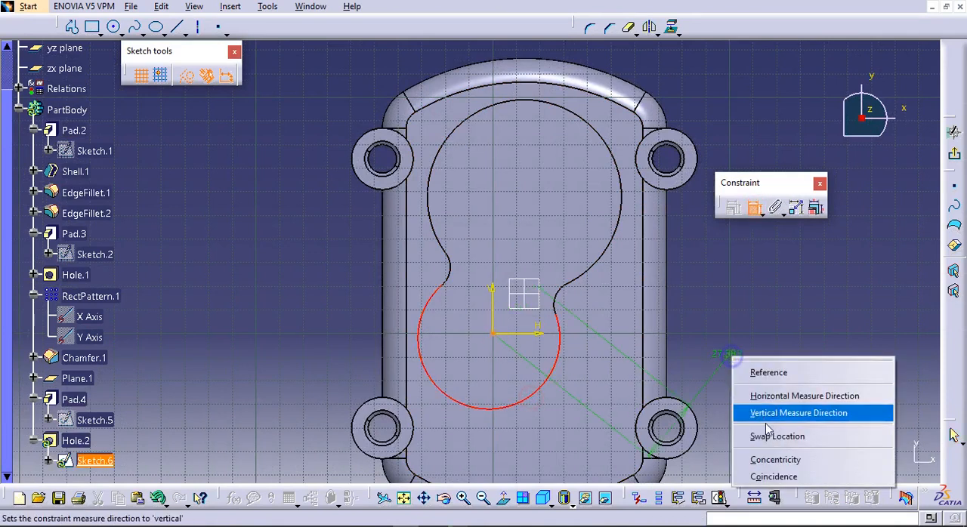
{"action": "left_click", "coordinate": [800, 477]}
{"action": "left_click", "coordinate": [953, 195]}
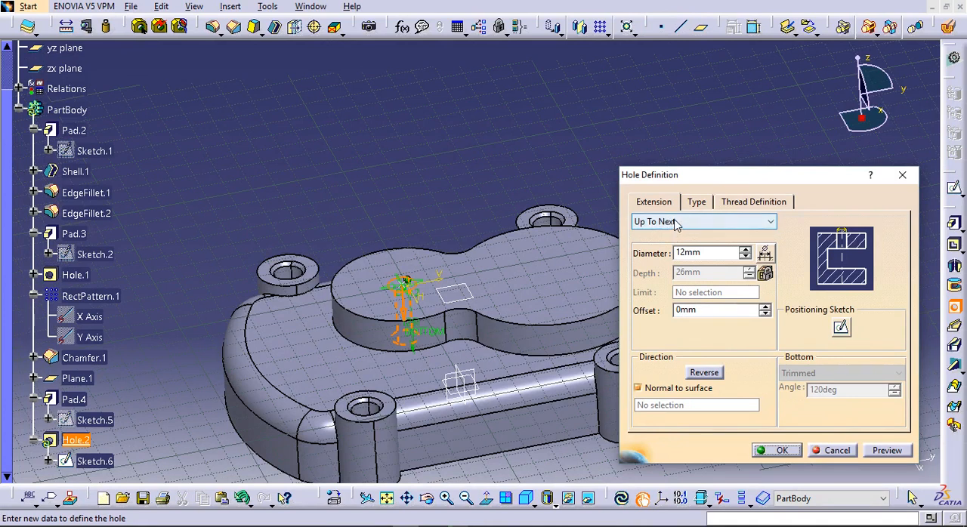
Make the hole on the smaller lobe counterbored and keep its extension at Up To Next
{"action": "left_click", "coordinate": [696, 202]}
{"action": "left_click", "coordinate": [695, 222]}
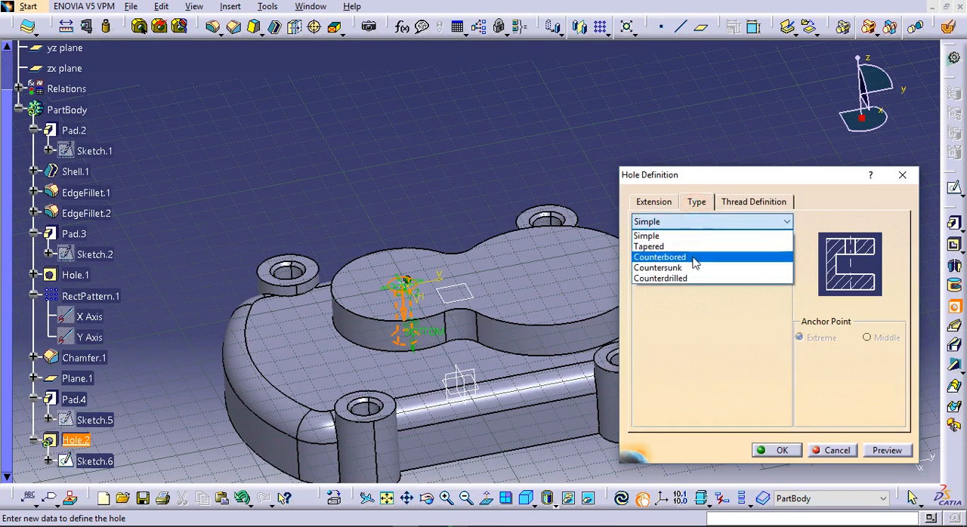
{"action": "left_click", "coordinate": [695, 257]}
{"action": "left_click", "coordinate": [654, 202]}
{"action": "left_click", "coordinate": [666, 222]}
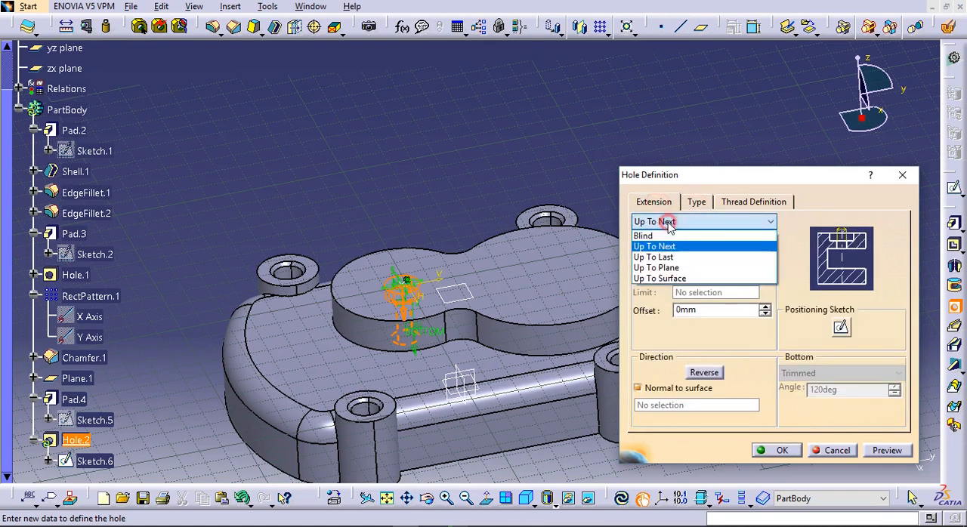
{"action": "left_click", "coordinate": [698, 221]}
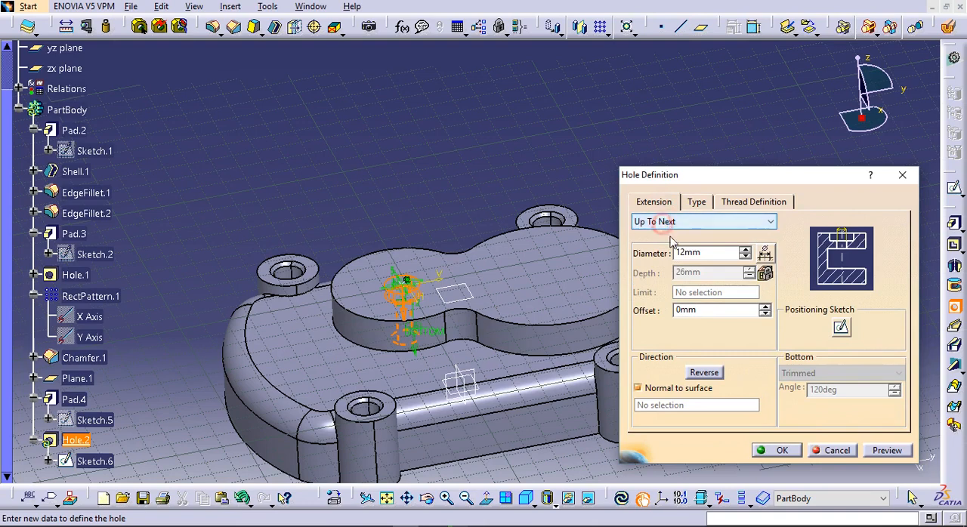
Set the counterbore diameter of the smaller lobe's hole to 35 mm
{"action": "left_click", "coordinate": [696, 256]}
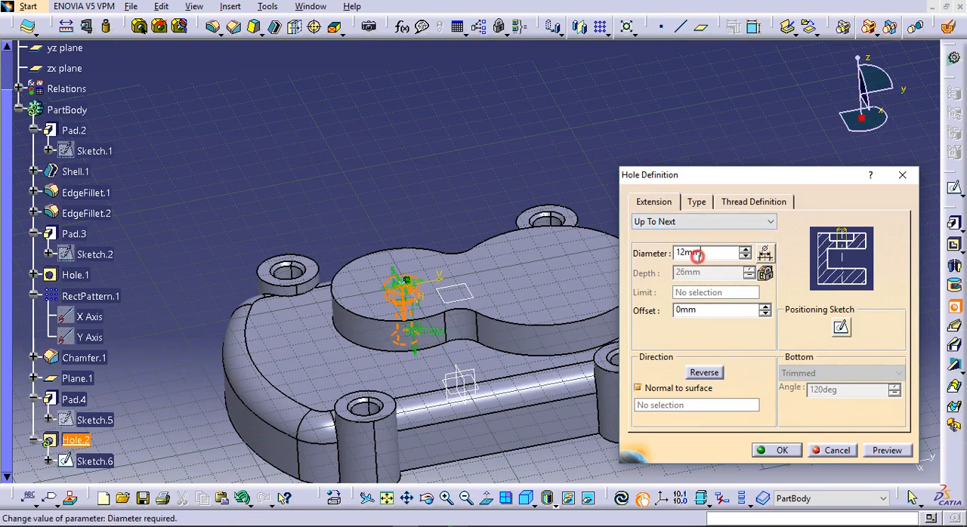
{"action": "left_click", "coordinate": [743, 250]}
{"action": "middle_click_drag", "start_coordinate": [485, 273], "coordinate": [652, 174]}
{"action": "left_click", "coordinate": [697, 202]}
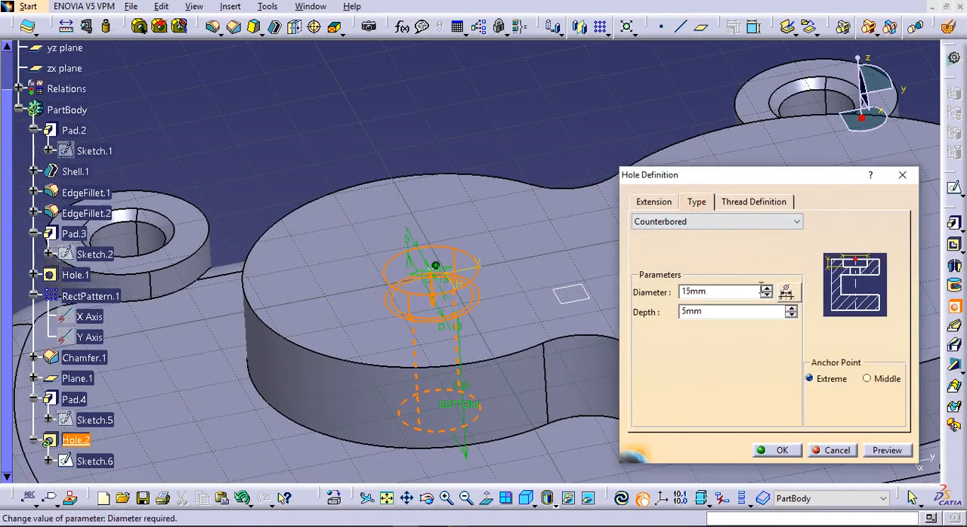
{"action": "left_click_drag", "start_coordinate": [747, 292], "coordinate": [660, 290]}
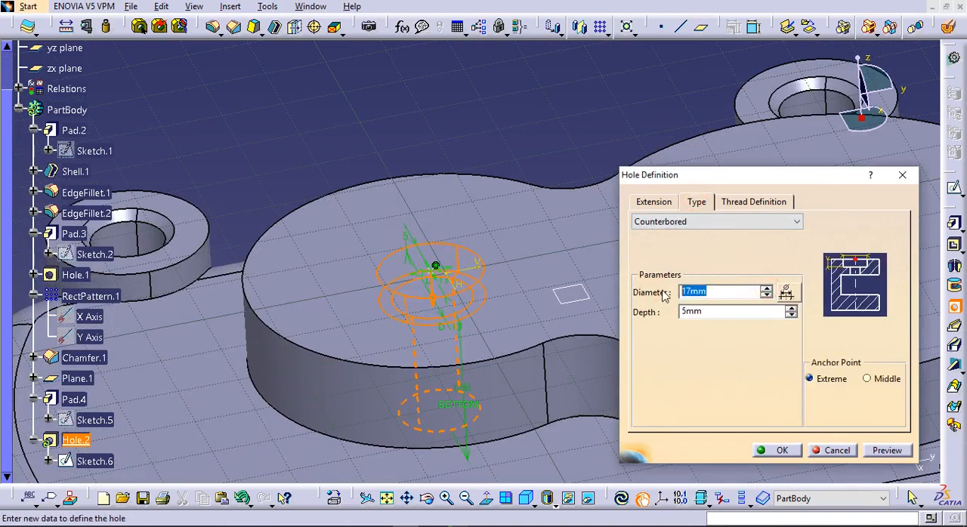
{"action": "type", "text": "35"}
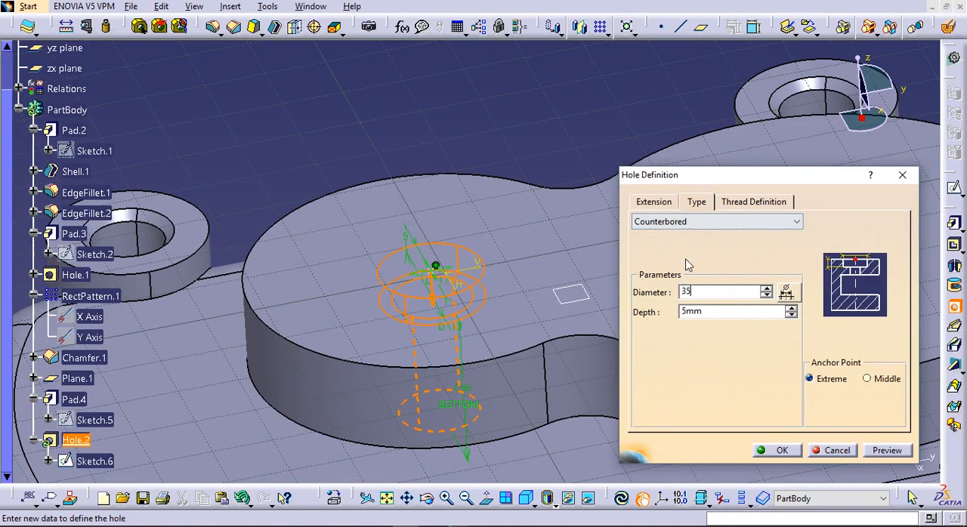
Set the counterbored hole's main diameter to 28 mm, preview it and create the hole
{"action": "left_click", "coordinate": [653, 201]}
{"action": "left_click_drag", "start_coordinate": [713, 254], "coordinate": [640, 259]}
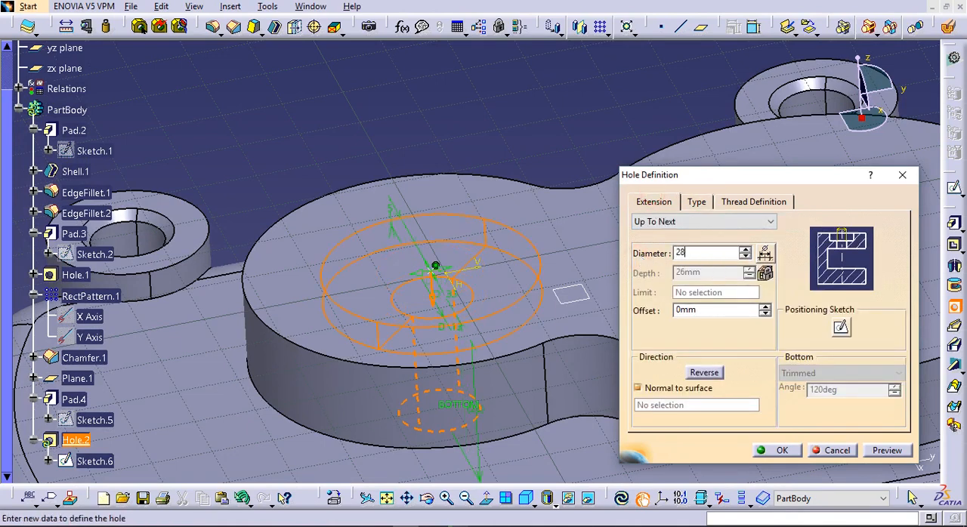
{"action": "key", "text": "Tab"}
{"action": "middle_click_drag", "start_coordinate": [502, 156], "coordinate": [473, 228]}
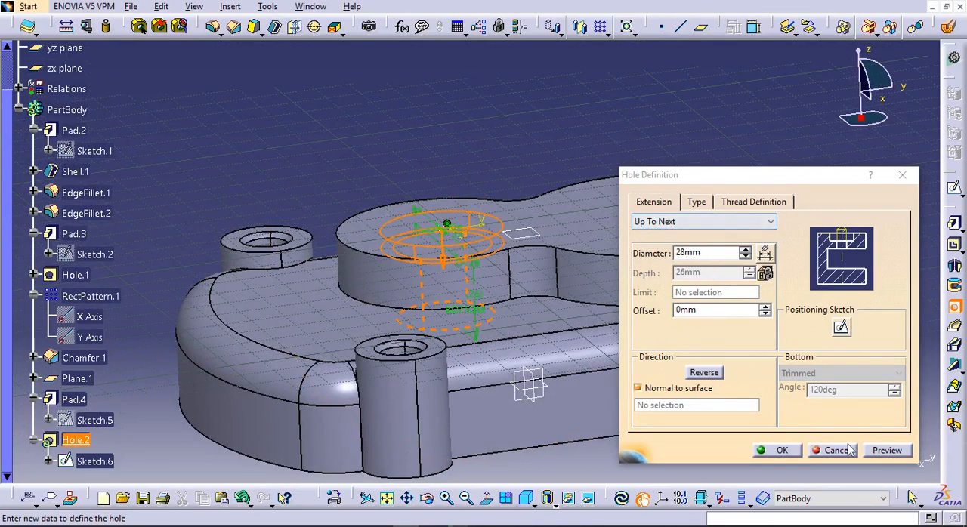
{"action": "left_click", "coordinate": [886, 450]}
{"action": "middle_click_drag", "start_coordinate": [545, 379], "coordinate": [505, 390]}
{"action": "left_click", "coordinate": [783, 450]}
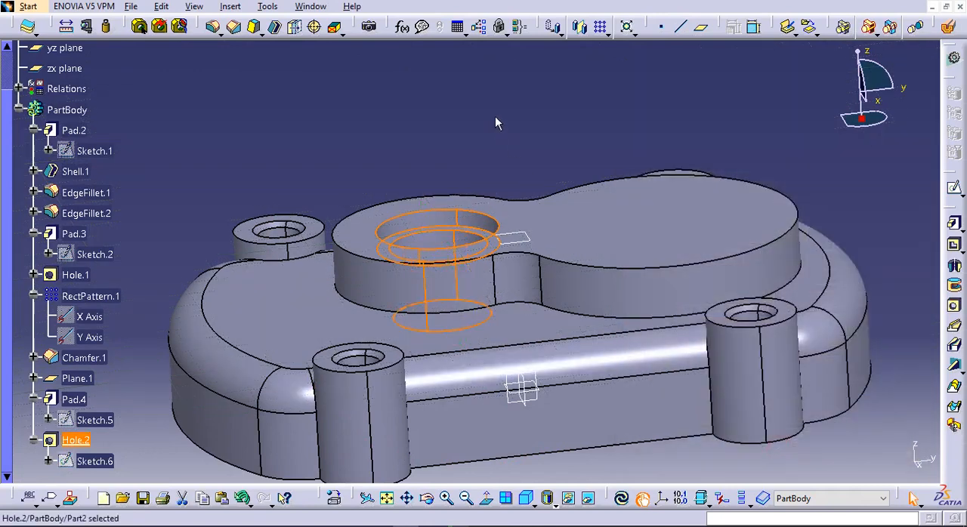
{"action": "middle_click_drag", "start_coordinate": [495, 121], "coordinate": [462, 305]}
{"action": "left_click", "coordinate": [627, 192]}
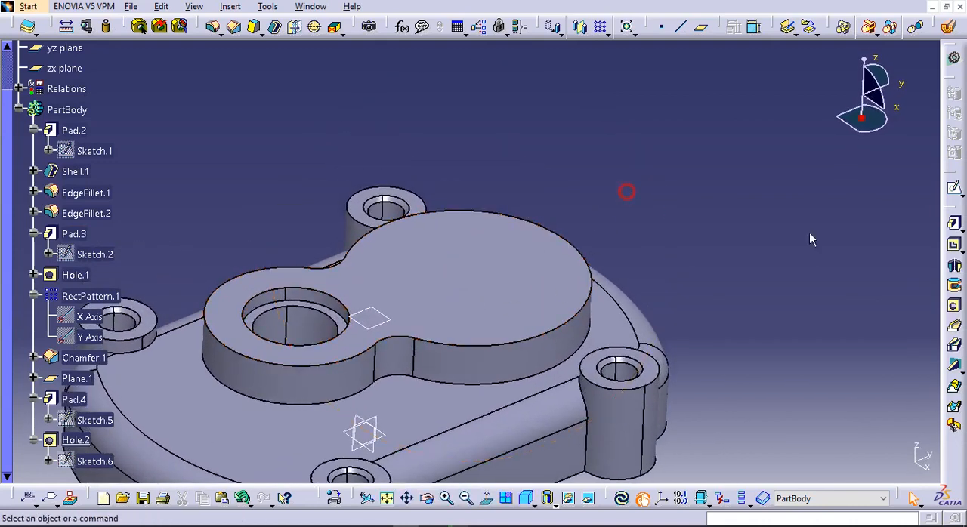
Place a second hole on the top face of the larger lobe and change its type to Simple
{"action": "left_click", "coordinate": [953, 305]}
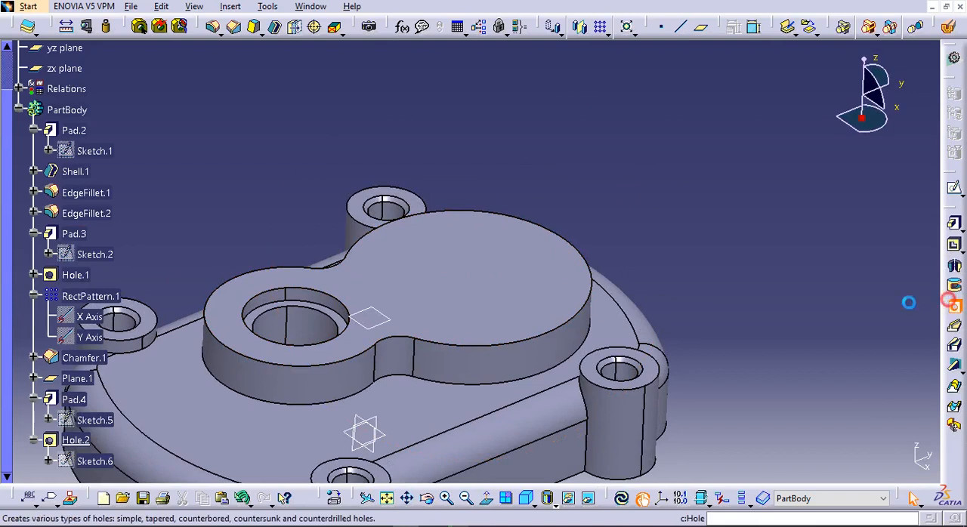
{"action": "left_click", "coordinate": [459, 277]}
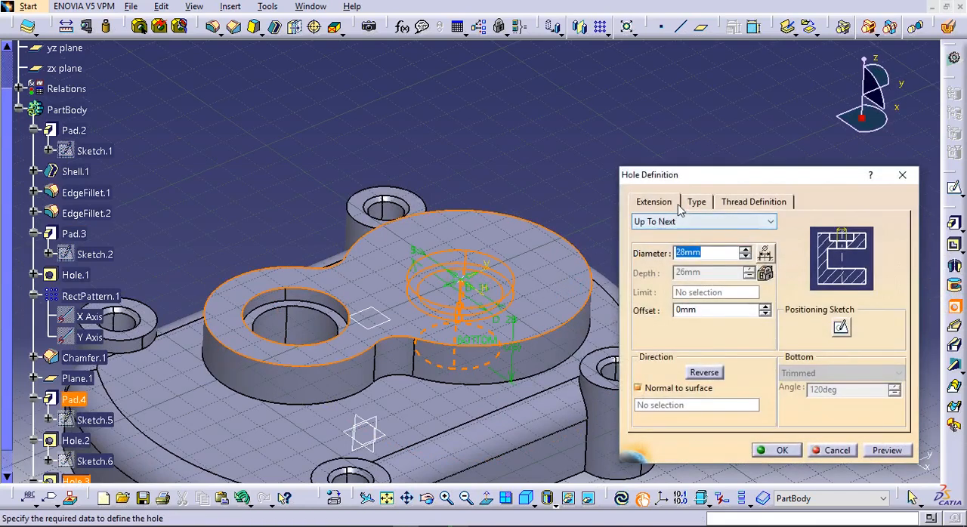
{"action": "left_click", "coordinate": [697, 202]}
{"action": "left_click", "coordinate": [695, 222]}
{"action": "left_click", "coordinate": [690, 233]}
{"action": "left_click", "coordinate": [653, 202]}
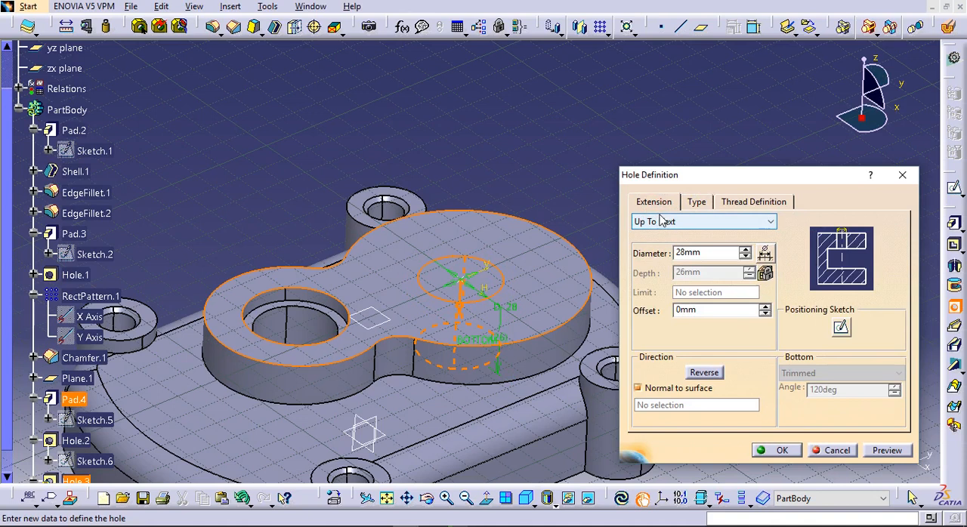
Set the larger lobe's hole diameter to 40 mm with an Up To Next extension, preview it and create the hole
{"action": "double_click", "coordinate": [684, 252]}
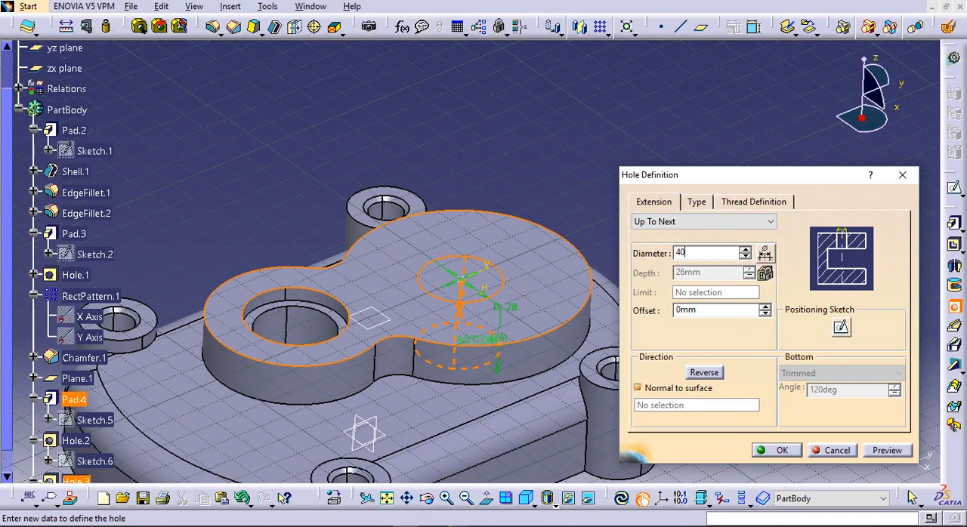
{"action": "left_click", "coordinate": [881, 453]}
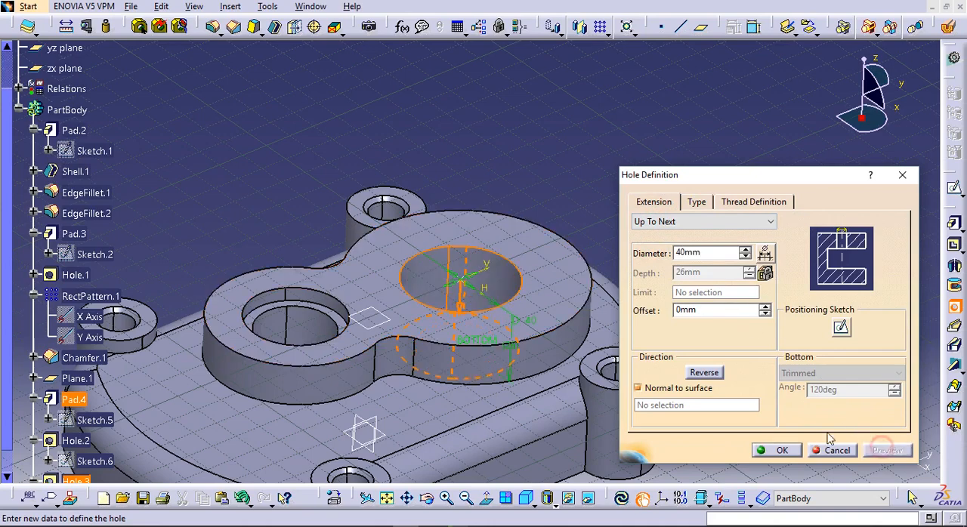
{"action": "middle_click_drag", "start_coordinate": [486, 389], "coordinate": [469, 347]}
{"action": "left_click", "coordinate": [774, 450]}
{"action": "middle_click_drag", "start_coordinate": [497, 222], "coordinate": [398, 216]}
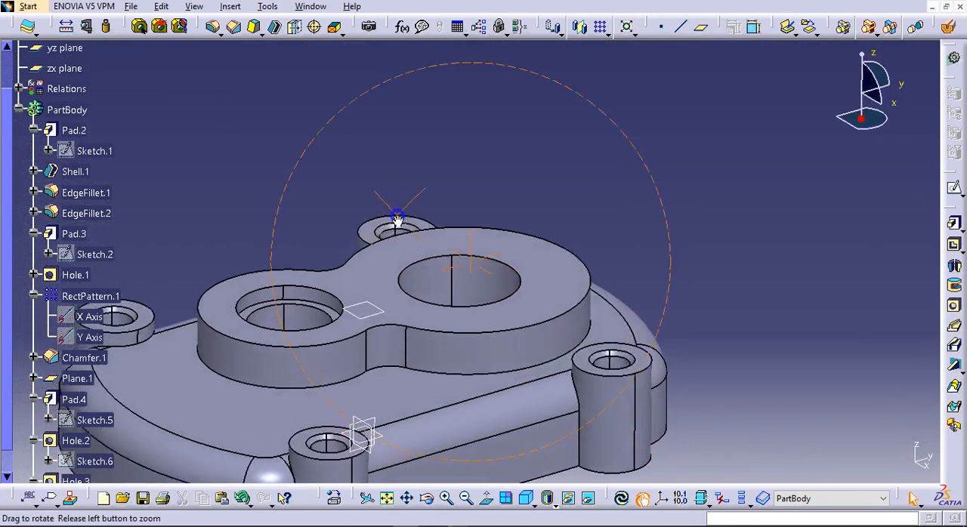
Chamfer the upper edge of the larger lobe's hole with a 1.5 mm length and a 45° angle
{"action": "left_click", "coordinate": [234, 26]}
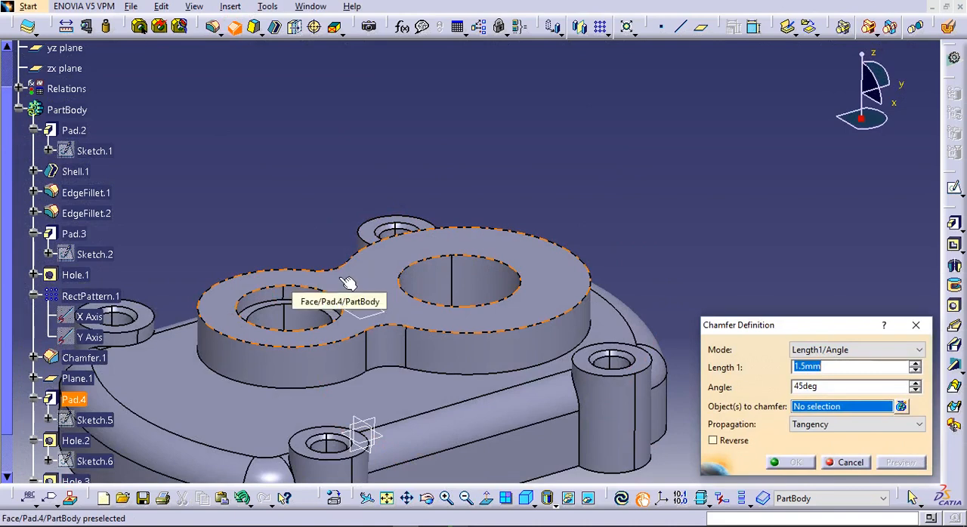
{"action": "left_click", "coordinate": [522, 273]}
{"action": "left_click", "coordinate": [794, 460]}
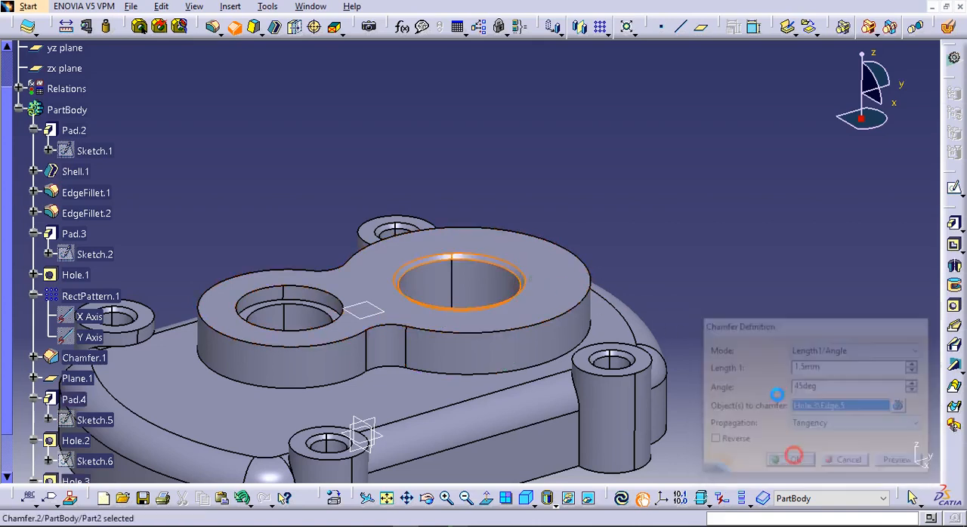
{"action": "middle_click_drag", "start_coordinate": [548, 259], "coordinate": [596, 216]}
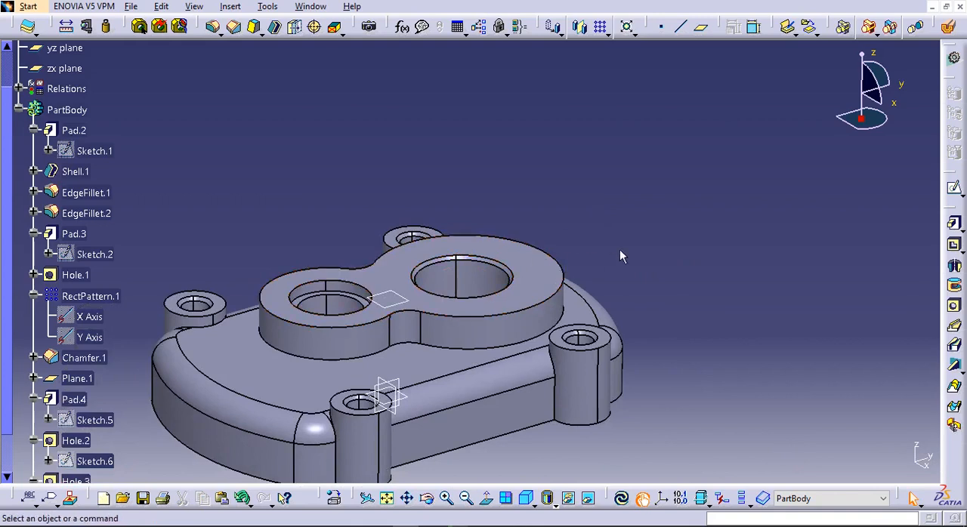
Fillet the lower outer edge of the two-lobe pad where it meets the cover with a 3 mm radius
{"action": "left_click", "coordinate": [214, 27]}
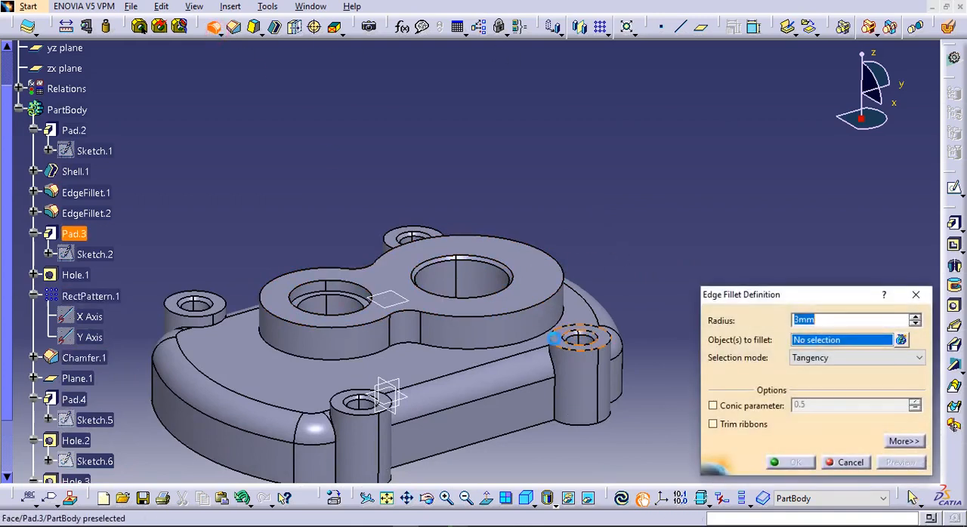
{"action": "left_click", "coordinate": [546, 341]}
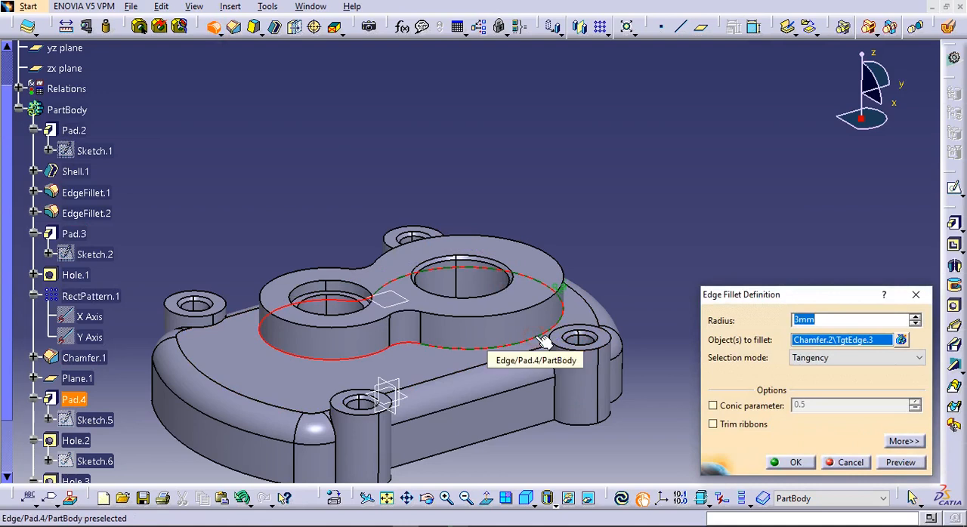
{"action": "key", "text": "Return"}
{"action": "left_click", "coordinate": [624, 280]}
{"action": "middle_click_drag", "start_coordinate": [624, 279], "coordinate": [497, 76]}
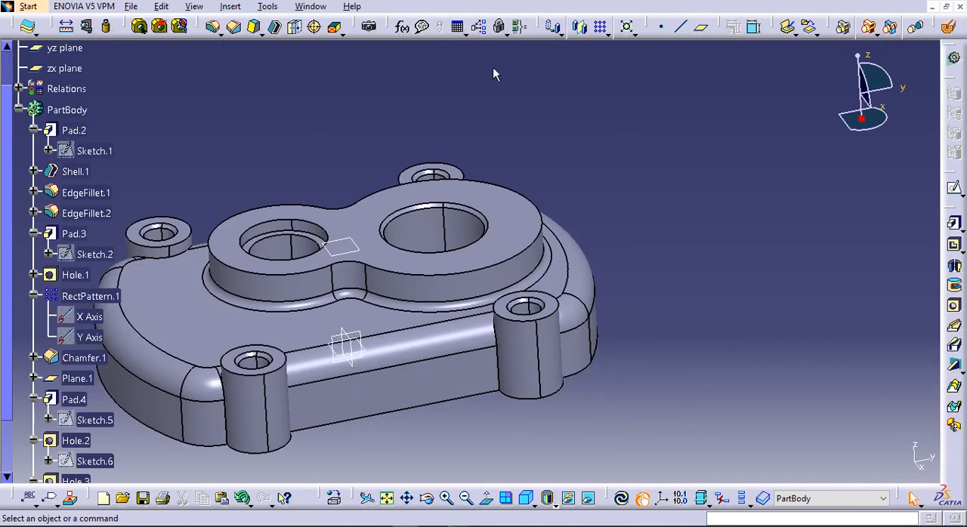
Fillet the top outer edges of all four corner bosses with a 2 mm radius
{"action": "left_click", "coordinate": [213, 26]}
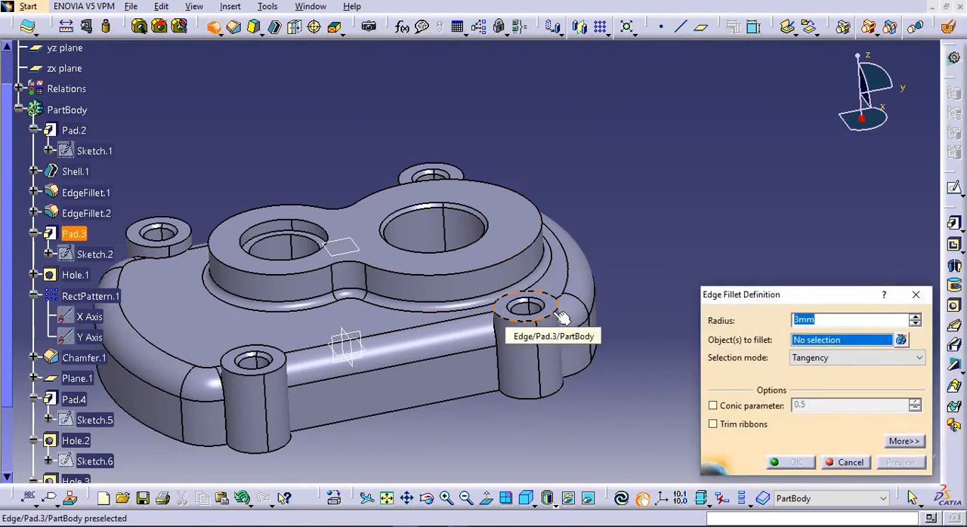
{"action": "left_click", "coordinate": [561, 318]}
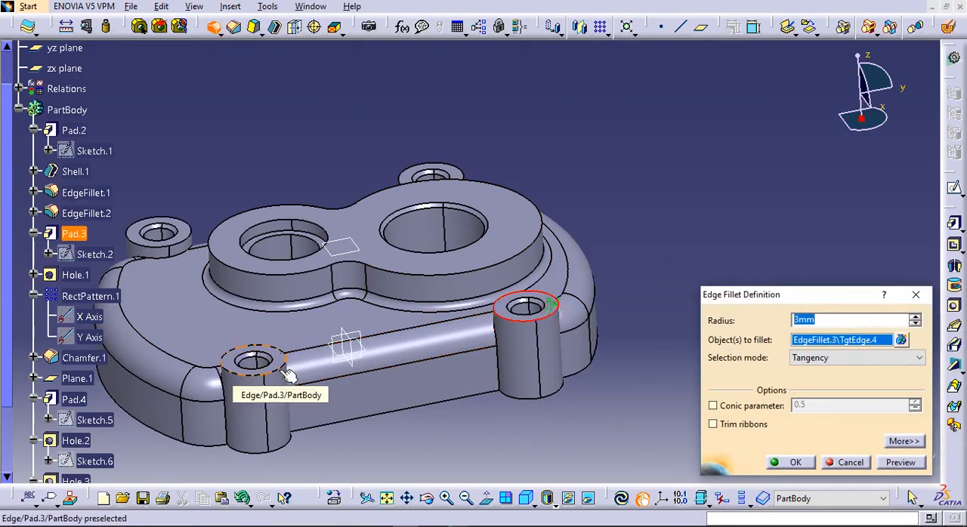
{"action": "left_click", "coordinate": [288, 374]}
{"action": "left_click", "coordinate": [184, 240]}
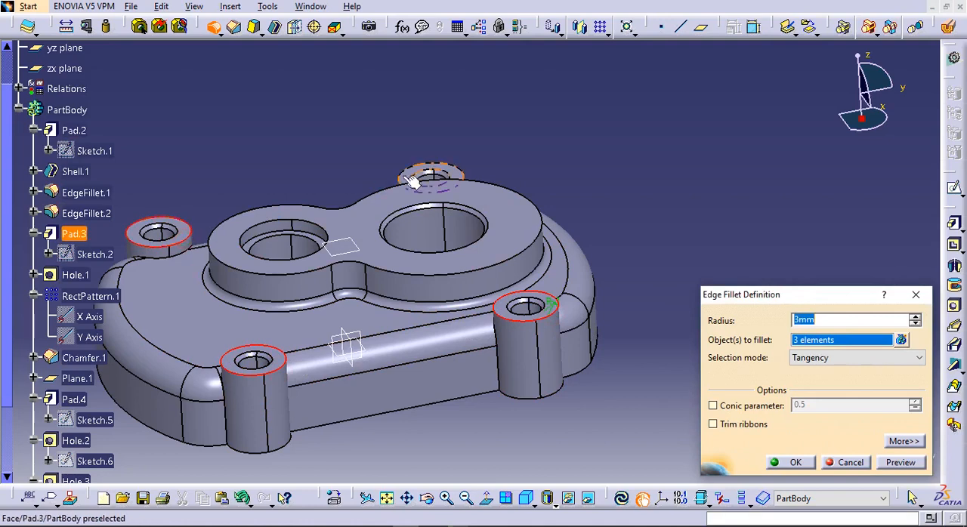
{"action": "left_click", "coordinate": [417, 171]}
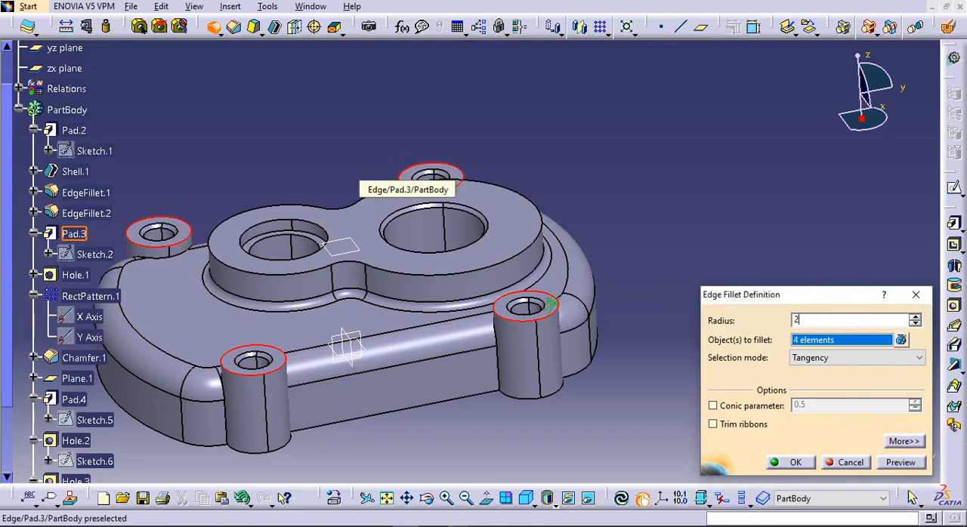
{"action": "key", "text": "Return"}
{"action": "left_click", "coordinate": [594, 157]}
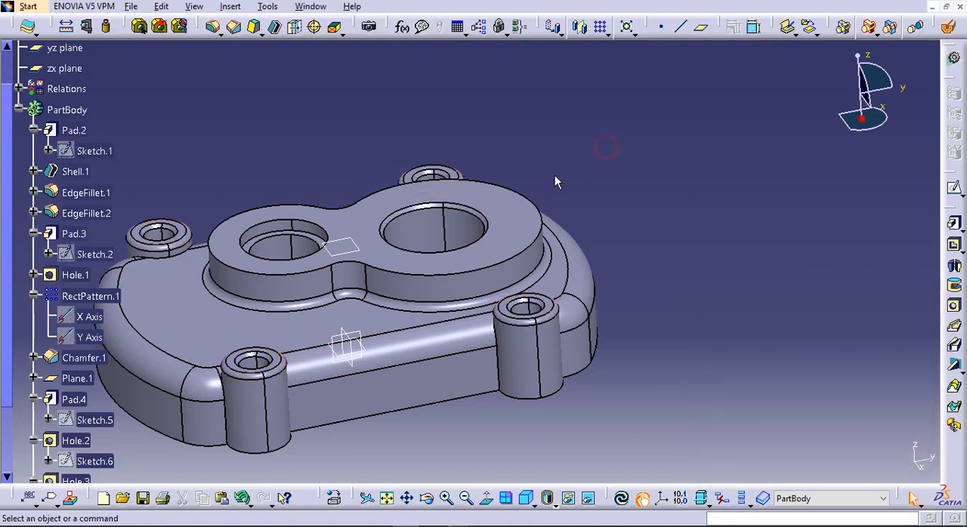
Examine the part's cross-section by cutting it along a temporary sketch on the yz plane
{"action": "left_click", "coordinate": [367, 339]}
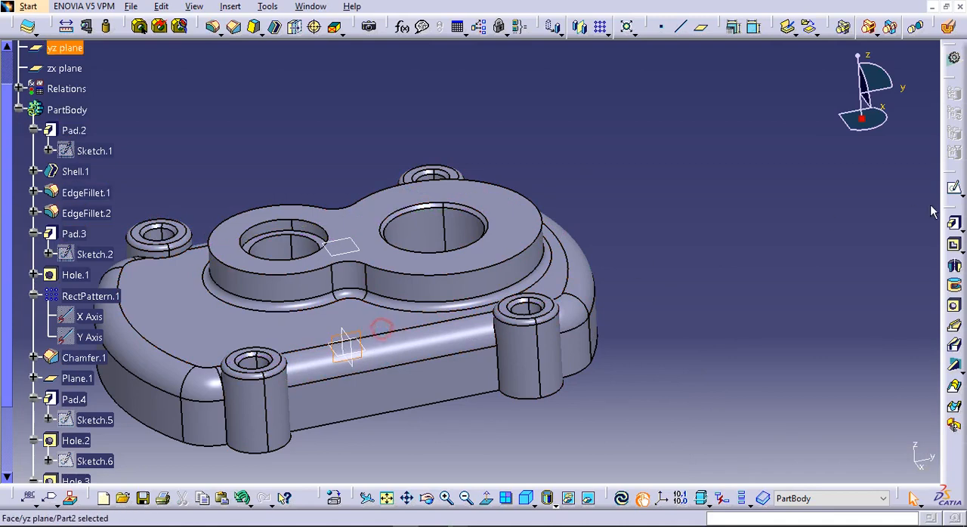
{"action": "left_click", "coordinate": [953, 188]}
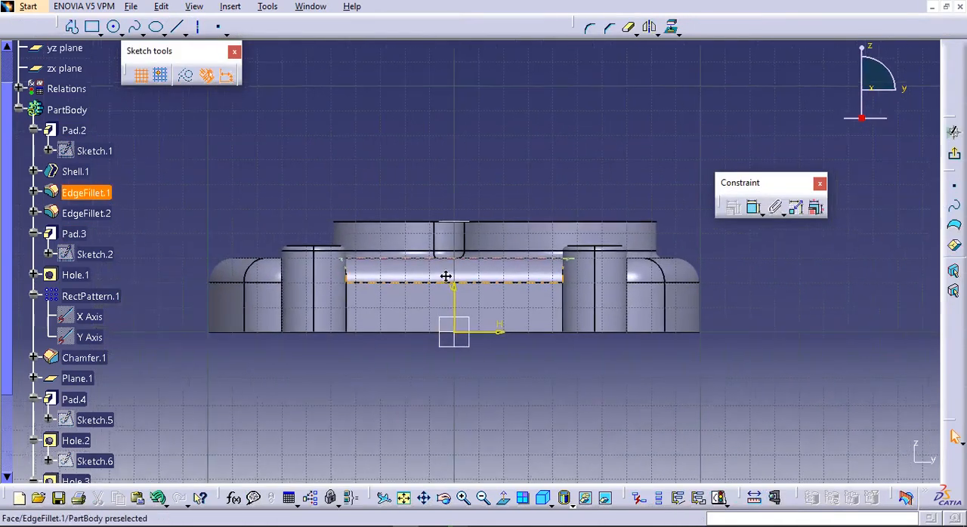
{"action": "left_click", "coordinate": [776, 498]}
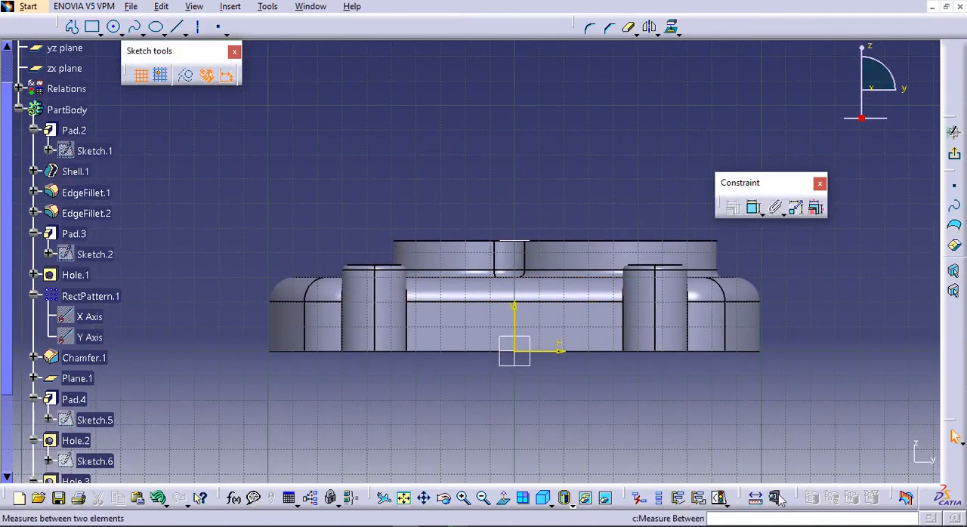
{"action": "left_click", "coordinate": [906, 498]}
{"action": "middle_click_drag", "start_coordinate": [639, 315], "coordinate": [574, 315]}
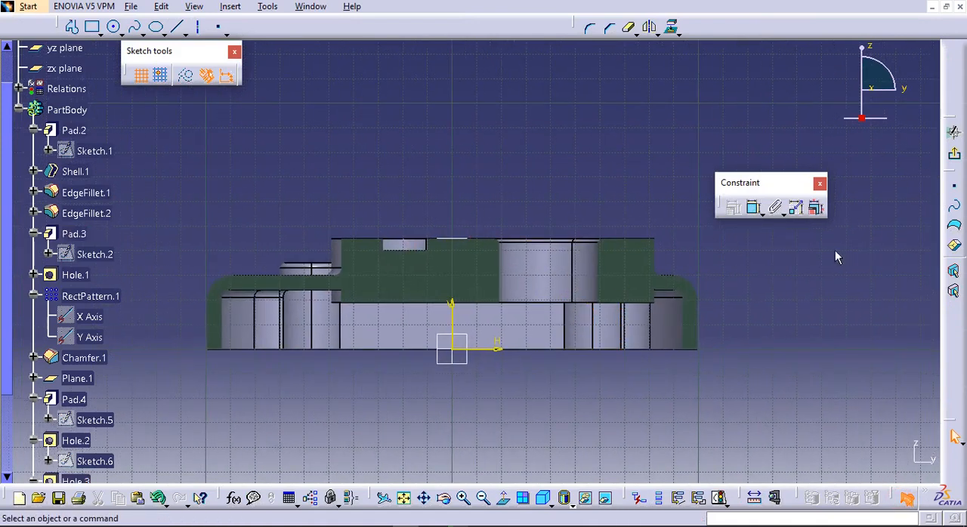
{"action": "left_click", "coordinate": [953, 156]}
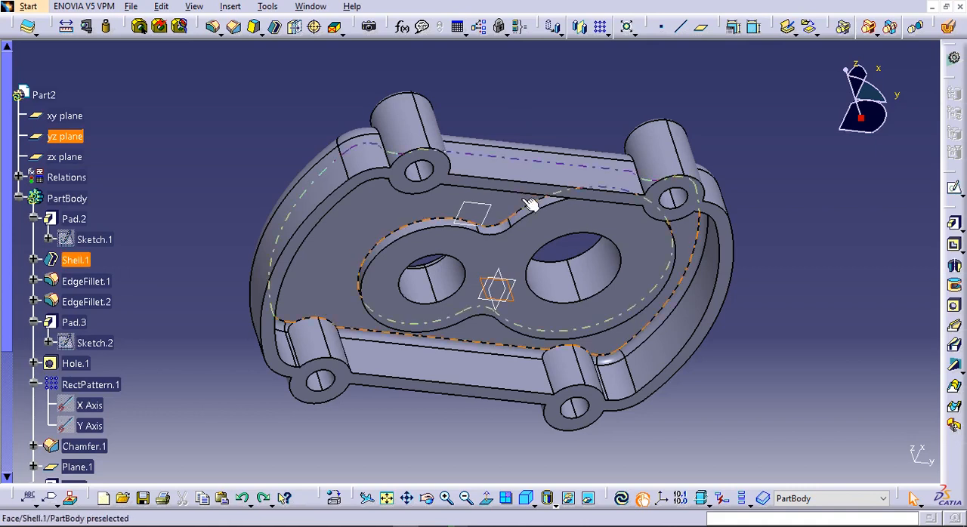
{"action": "left_click", "coordinate": [555, 84]}
{"action": "middle_click_drag", "start_coordinate": [537, 100], "coordinate": [548, 307]}
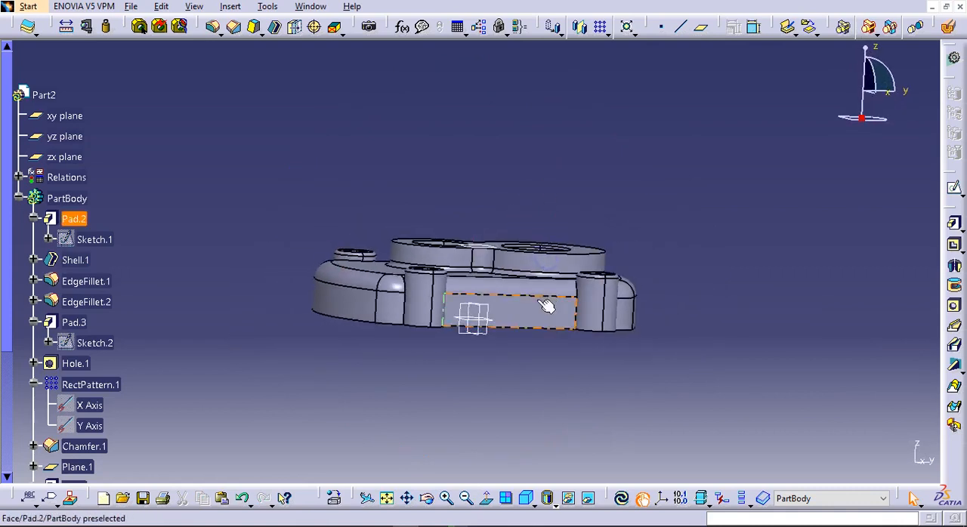
{"action": "scroll", "coordinate": [551, 298], "scroll_direction": "down", "scroll_amount": 5}
{"action": "left_click", "coordinate": [84, 387]}
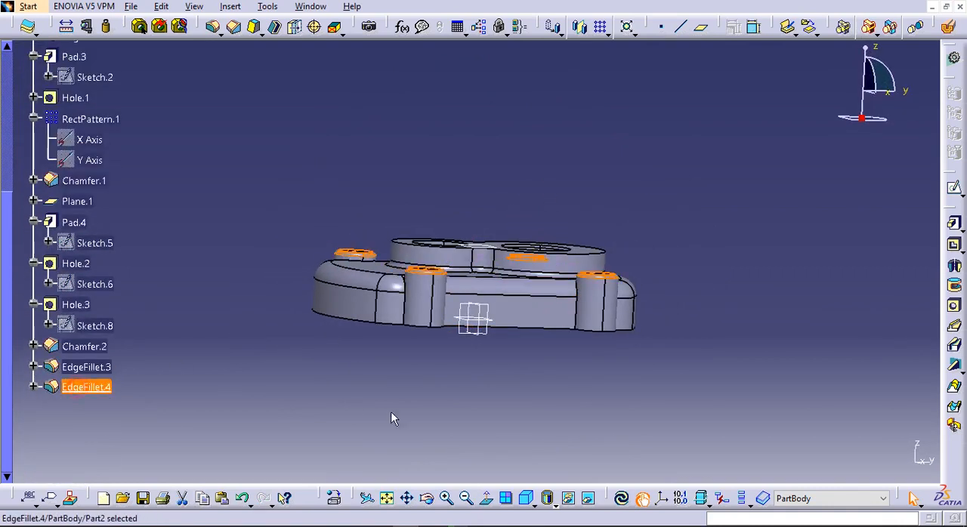
{"action": "left_click", "coordinate": [383, 406]}
Fillet the underside edge where the two-lobe pad meets the shell's inner face with a 2 mm radius
{"action": "left_click", "coordinate": [212, 26]}
{"action": "middle_click_drag", "start_coordinate": [639, 287], "coordinate": [389, 164]}
{"action": "middle_click_drag", "start_coordinate": [610, 346], "coordinate": [559, 409]}
{"action": "left_click", "coordinate": [533, 291]}
{"action": "left_click", "coordinate": [710, 335]}
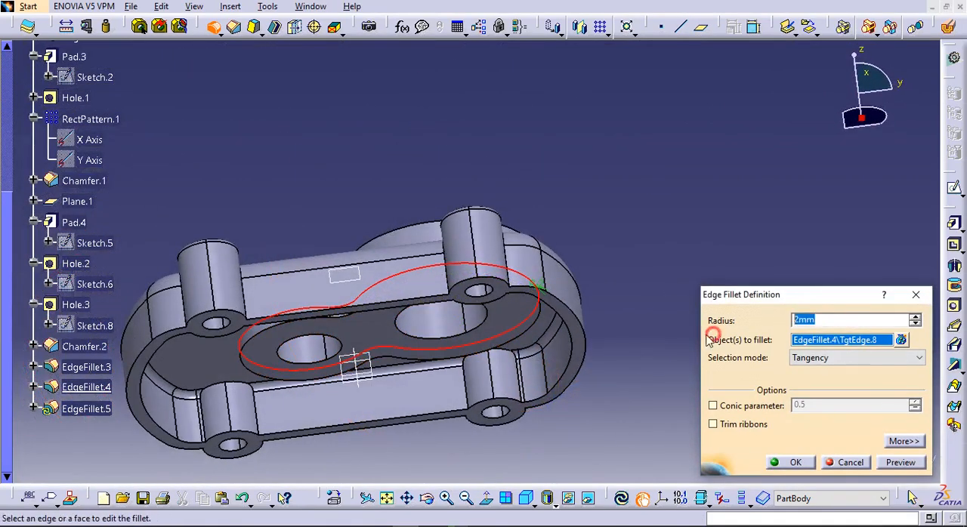
{"action": "key", "text": "Return"}
{"action": "left_click", "coordinate": [717, 330]}
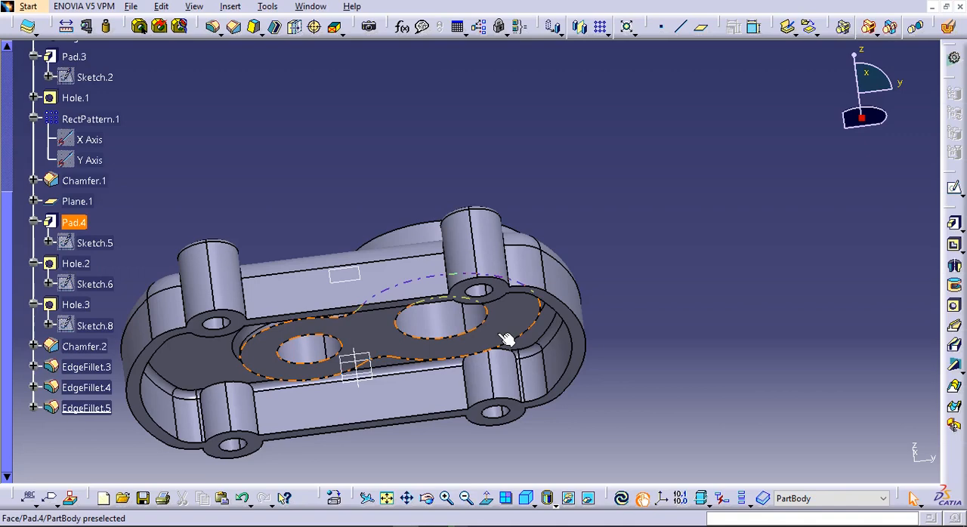
Place a hole on the raised pad's top face near the larger hole and project that hole's chamfer edge into its positioning sketch
{"action": "middle_click_drag", "start_coordinate": [506, 339], "coordinate": [537, 259]}
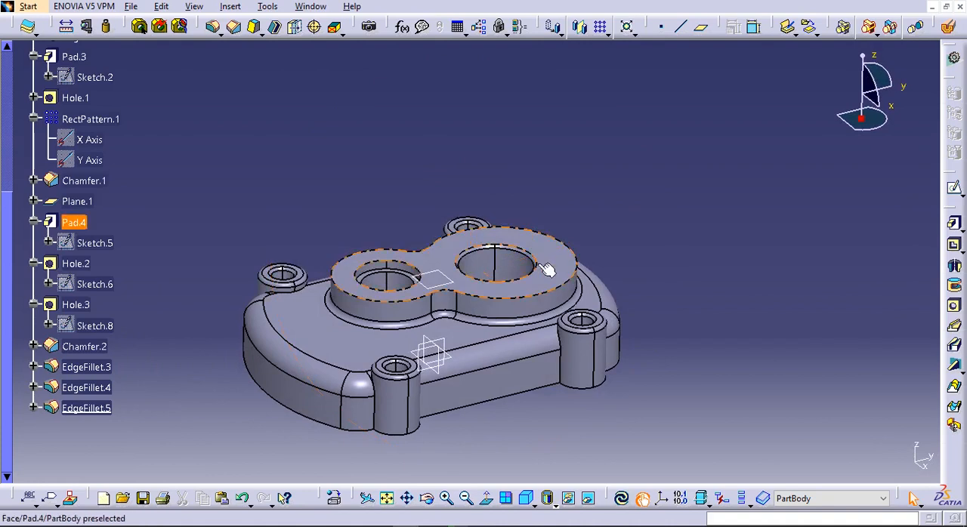
{"action": "middle_click_drag", "start_coordinate": [531, 181], "coordinate": [472, 162]}
{"action": "left_click", "coordinate": [953, 305]}
{"action": "left_click", "coordinate": [539, 261]}
{"action": "left_click", "coordinate": [843, 326]}
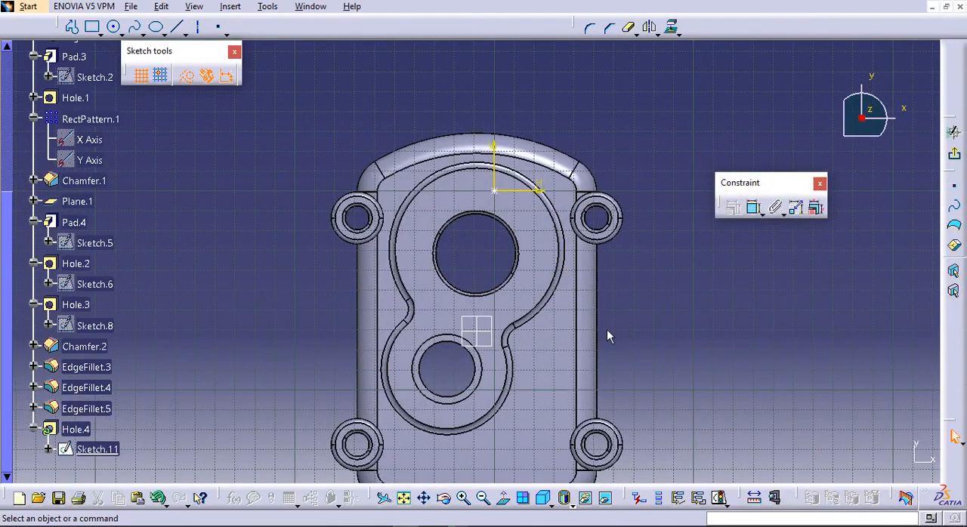
{"action": "left_click", "coordinate": [517, 255]}
{"action": "left_click", "coordinate": [672, 30]}
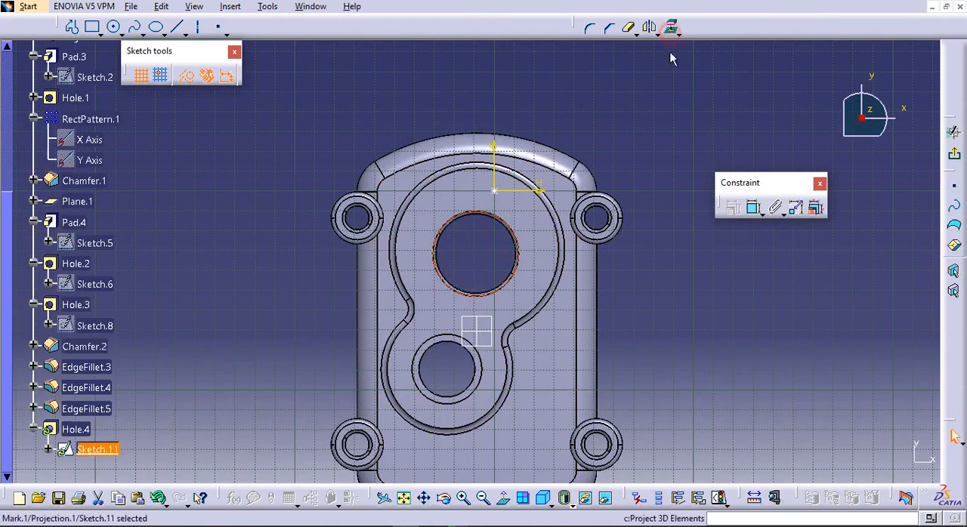
{"action": "left_click", "coordinate": [116, 28]}
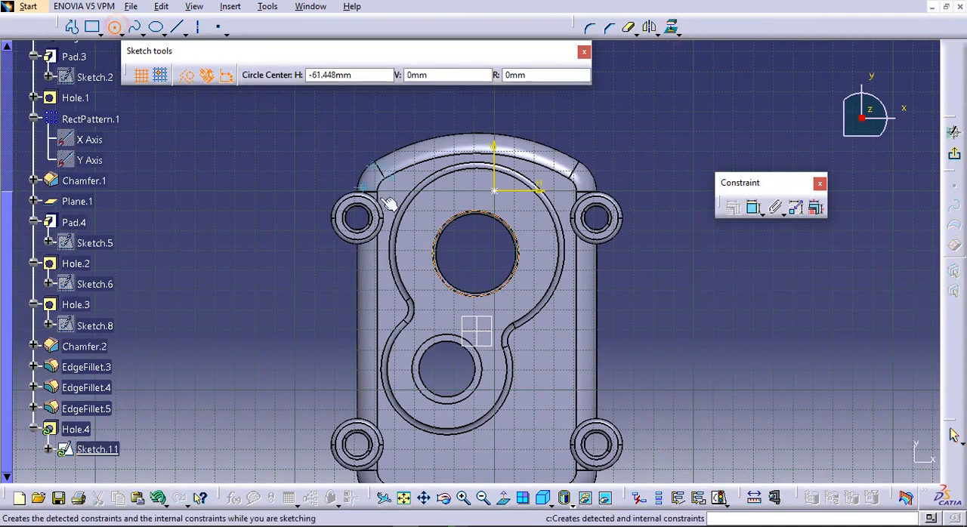
{"action": "left_click", "coordinate": [474, 257]}
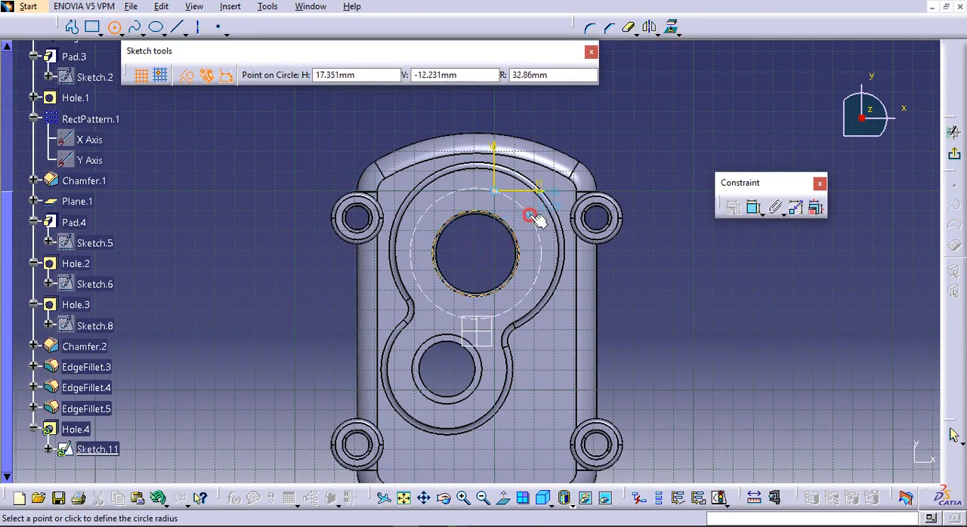
{"action": "left_click", "coordinate": [531, 216]}
{"action": "left_click", "coordinate": [753, 208]}
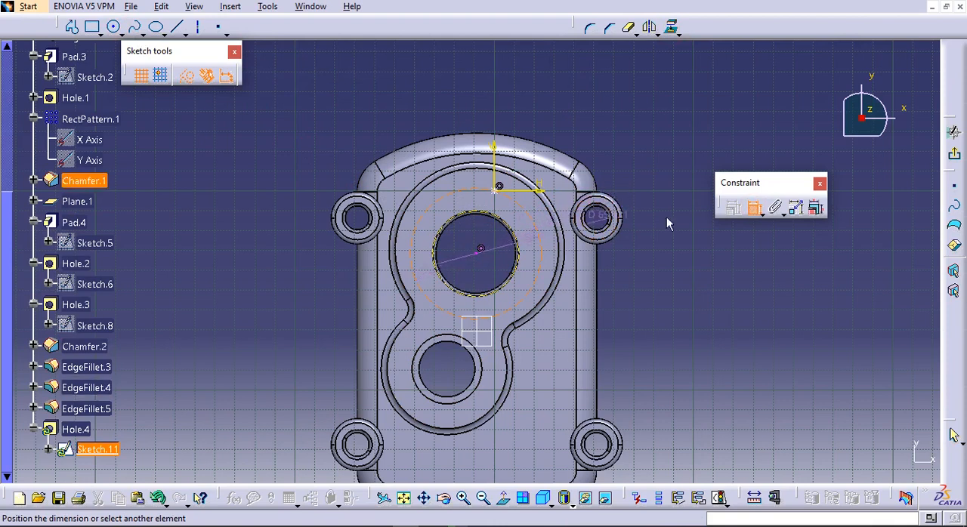
{"action": "left_click", "coordinate": [753, 208]}
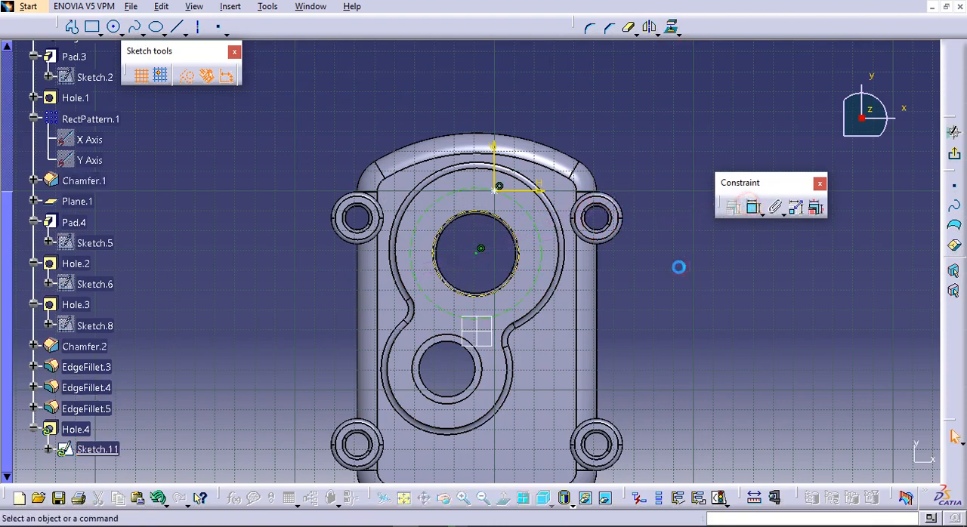
{"action": "left_click", "coordinate": [542, 227]}
{"action": "key", "text": "Delete"}
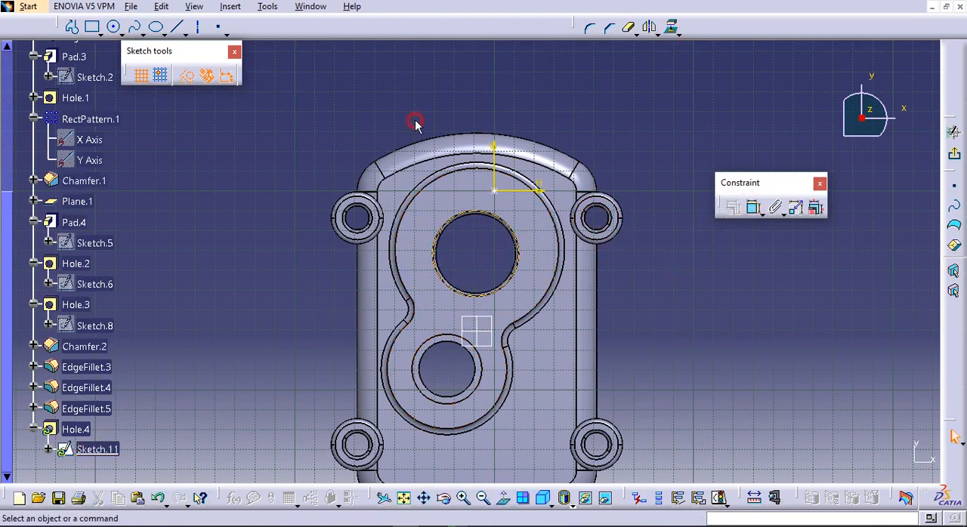
Sketch a construction circle concentric with the larger hole and set its diameter to 61 mm
{"action": "left_click", "coordinate": [114, 27]}
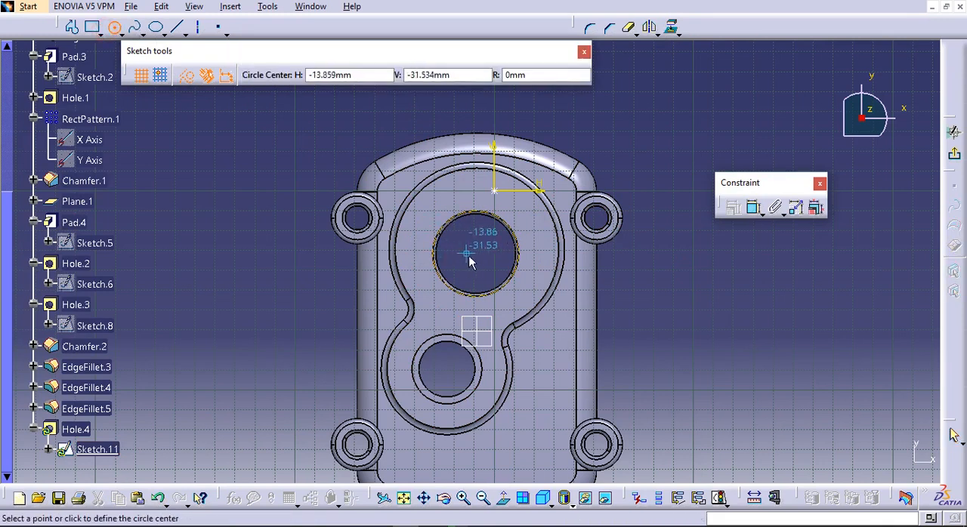
{"action": "left_click", "coordinate": [479, 259]}
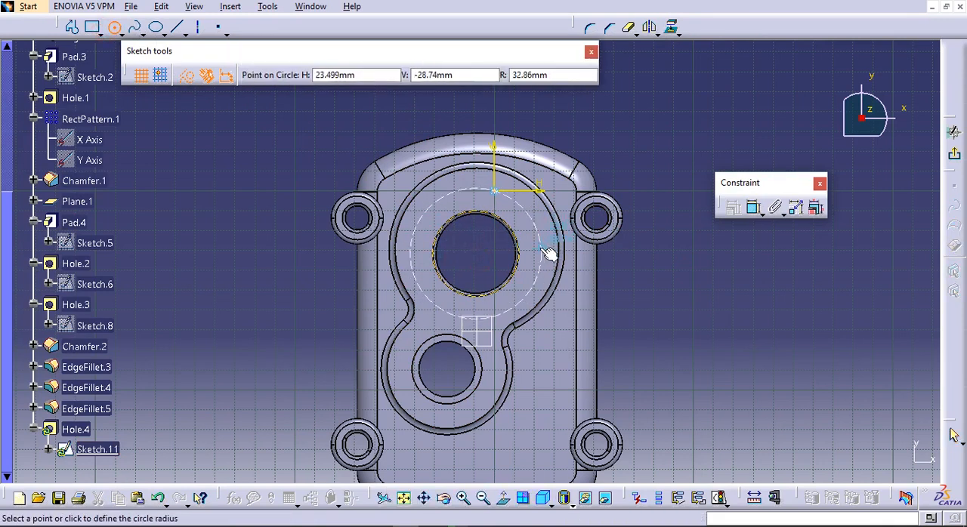
{"action": "left_click", "coordinate": [543, 249]}
{"action": "left_click", "coordinate": [753, 207]}
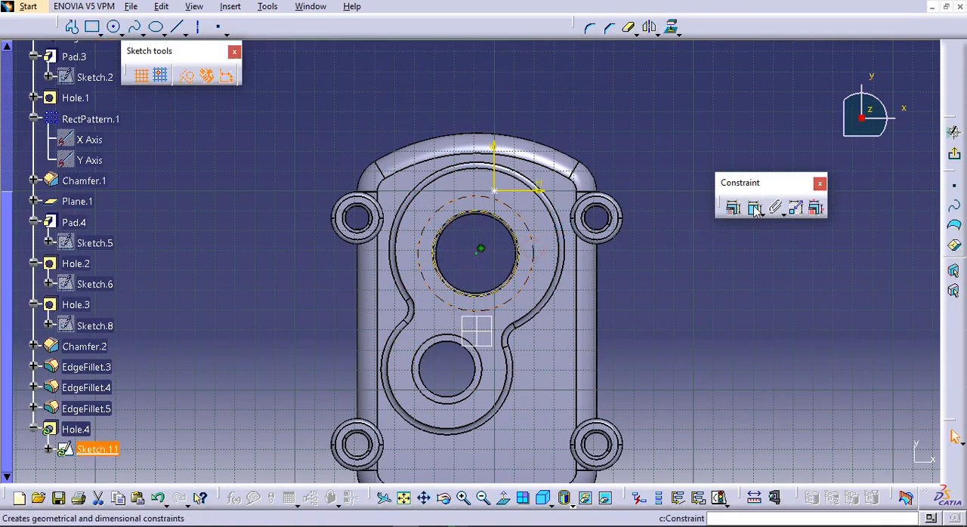
{"action": "left_click", "coordinate": [703, 269]}
{"action": "double_click", "coordinate": [704, 269]}
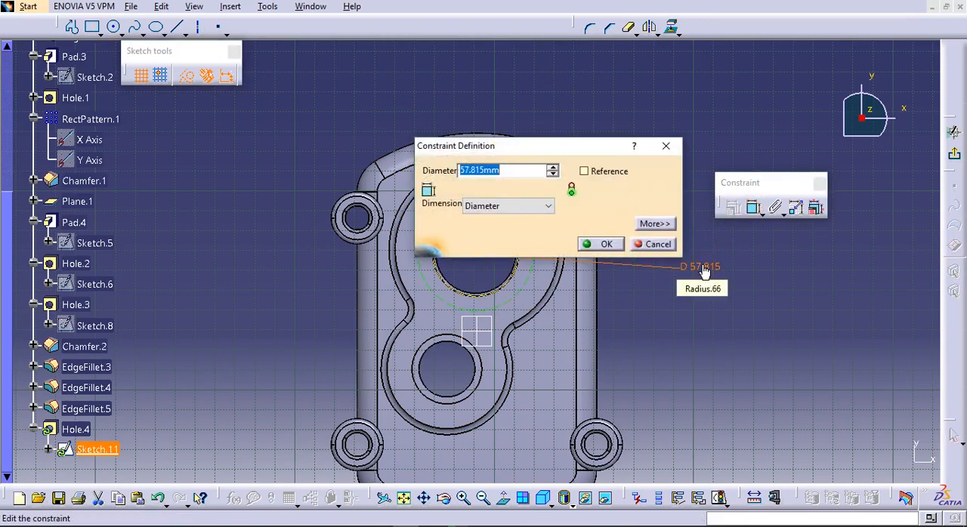
{"action": "type", "text": "61"}
{"action": "key", "text": "Return"}
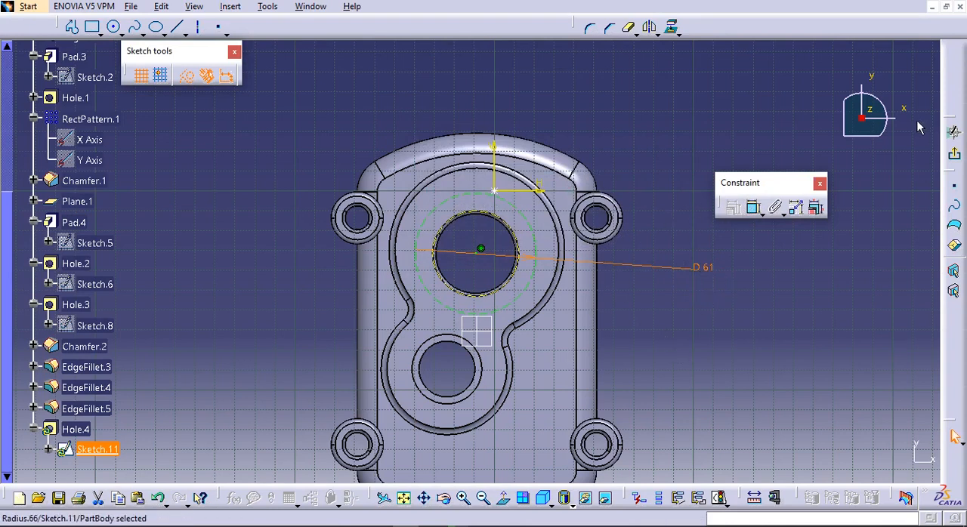
Draw a horizontal construction line from the larger hole's centre outward to the 61 mm circle
{"action": "left_click", "coordinate": [173, 29]}
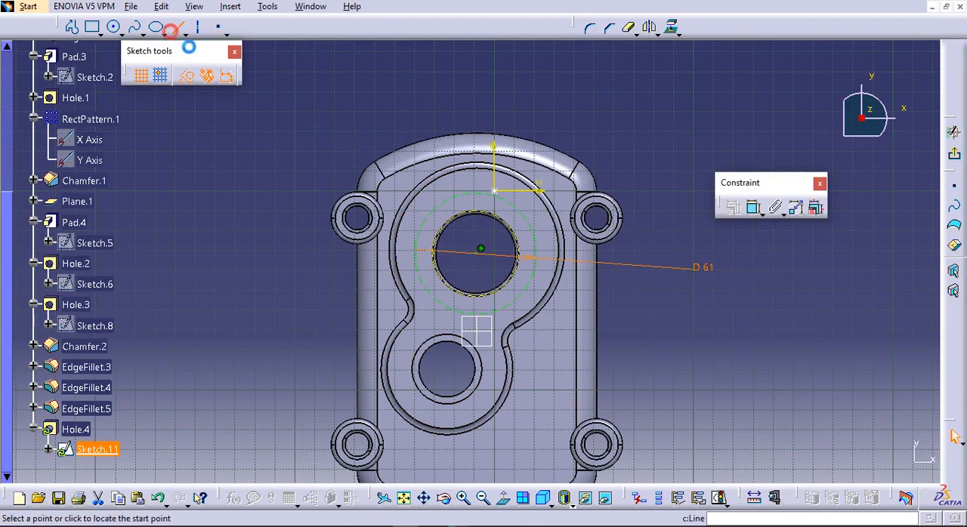
{"action": "left_click", "coordinate": [475, 255]}
{"action": "middle_click_drag", "start_coordinate": [441, 244], "coordinate": [425, 300]}
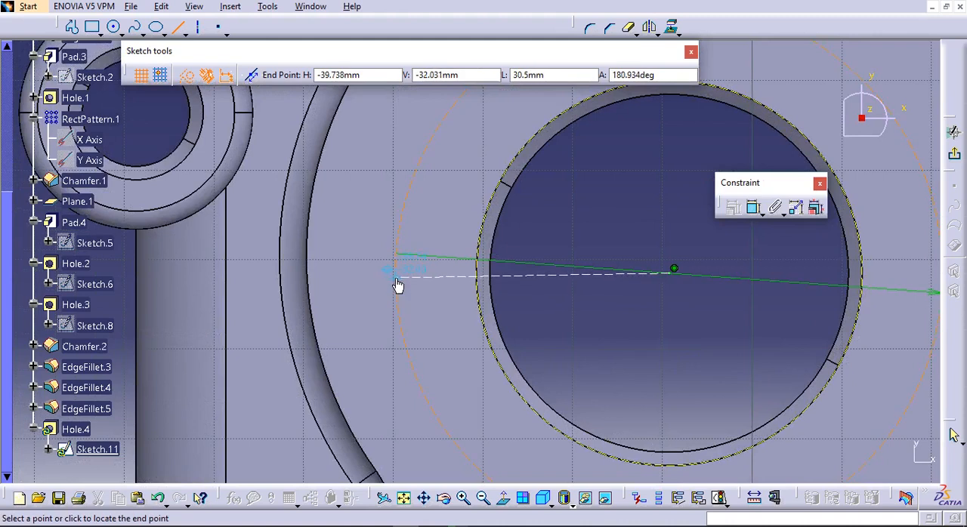
{"action": "left_click", "coordinate": [399, 273]}
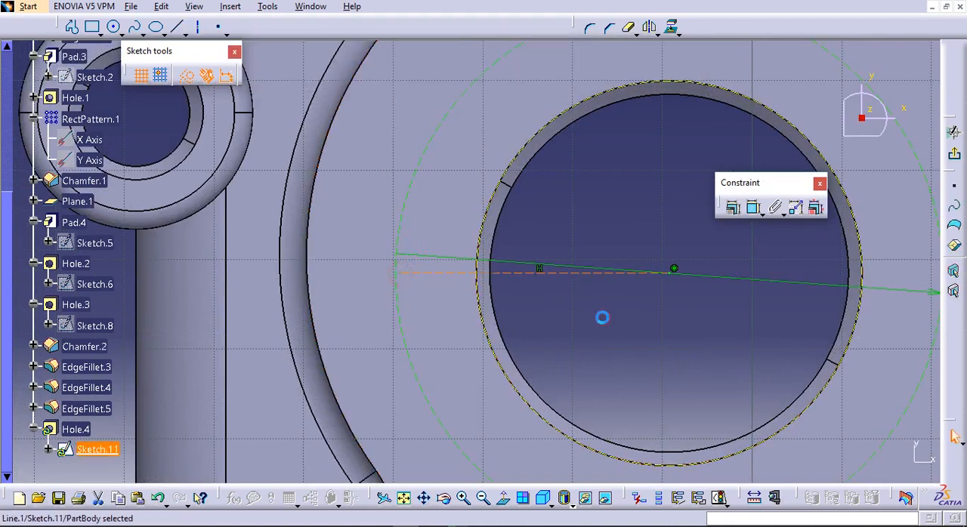
Constrain the small hole's centre point to be coincident with the horizontal construction line
{"action": "middle_click_drag", "start_coordinate": [609, 267], "coordinate": [609, 330]}
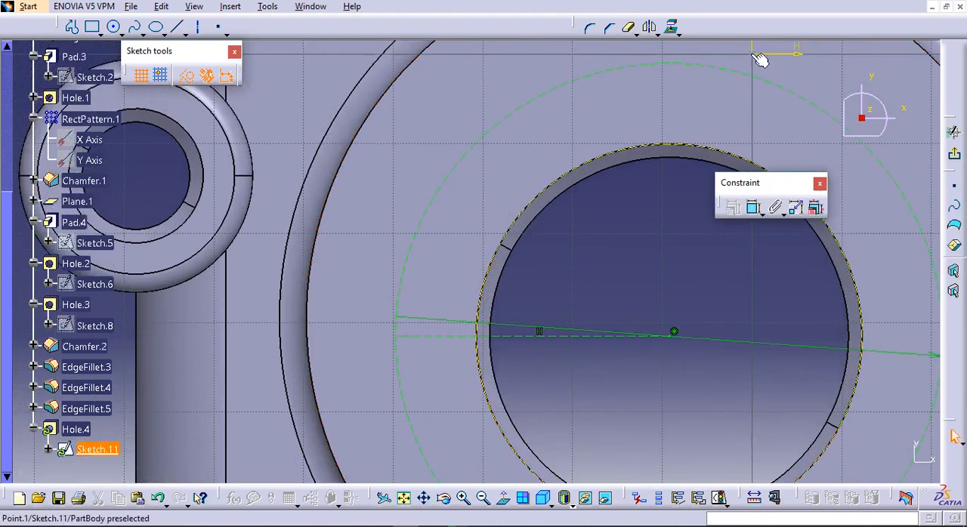
{"action": "left_click", "coordinate": [753, 206]}
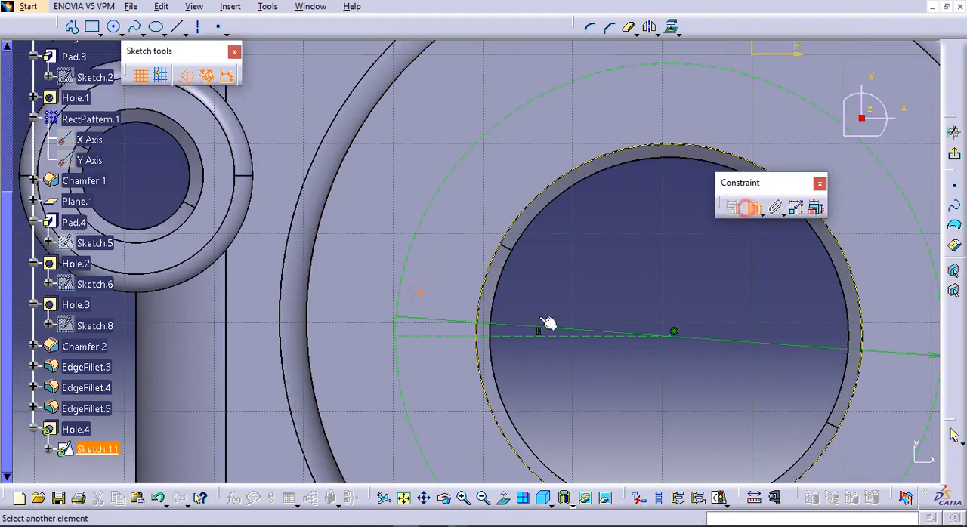
{"action": "left_click", "coordinate": [424, 335]}
{"action": "right_click", "coordinate": [581, 278]}
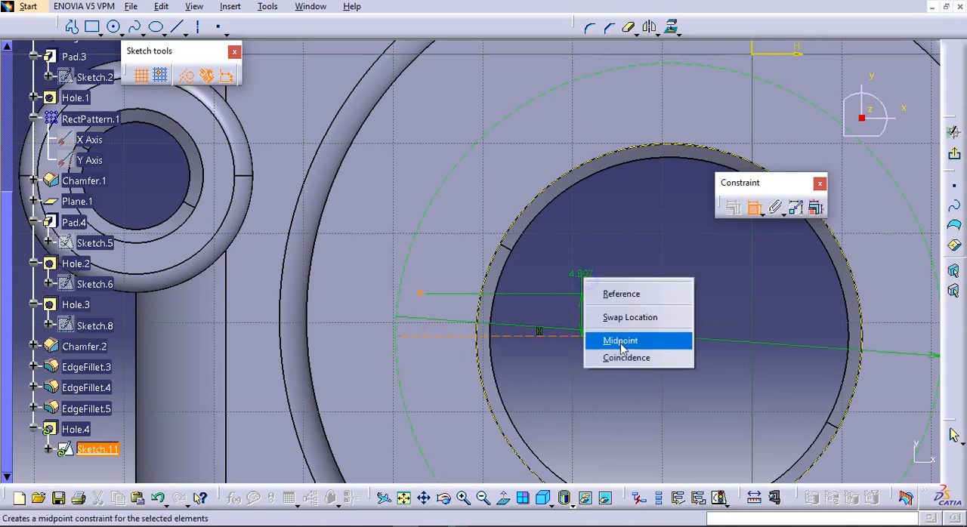
{"action": "left_click", "coordinate": [621, 341]}
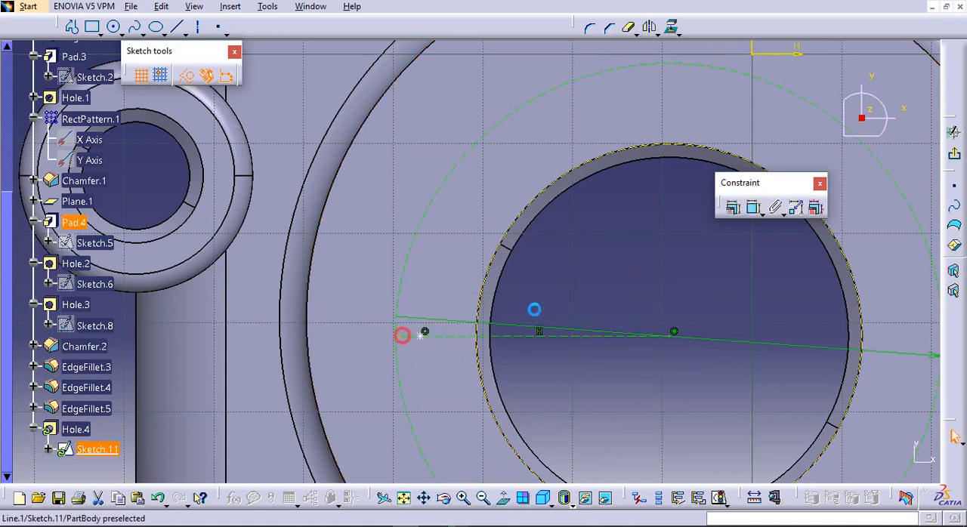
Make the outer endpoint of the horizontal construction line coincident with the 61 mm construction circle
{"action": "left_click", "coordinate": [752, 207]}
{"action": "left_click", "coordinate": [398, 328]}
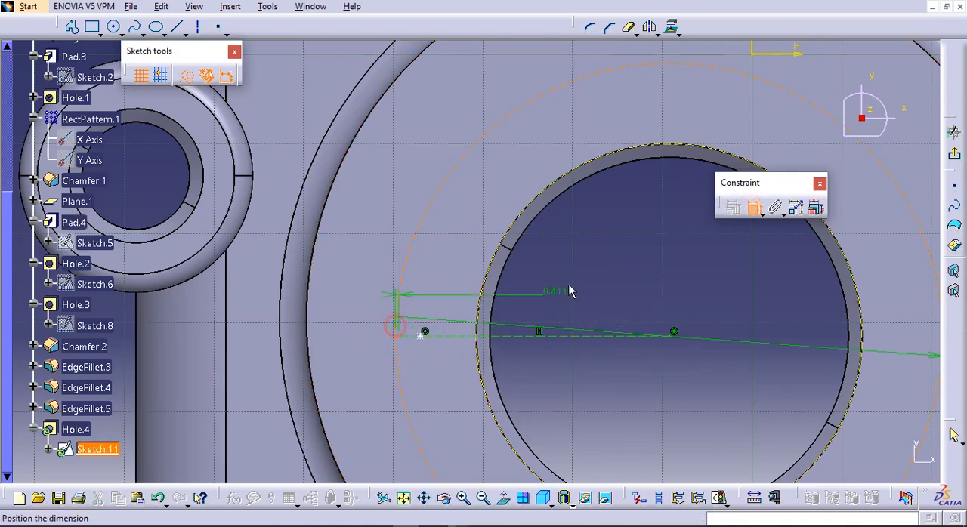
{"action": "right_click", "coordinate": [570, 292]}
{"action": "left_click", "coordinate": [604, 390]}
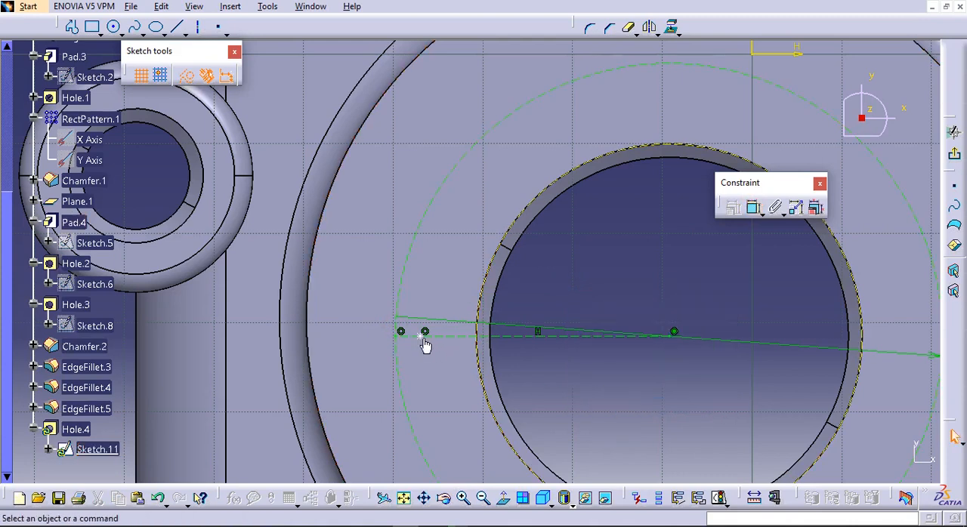
Constrain the small hole's centre point to be coincident with the 61 mm circle and exit the positioning sketch
{"action": "left_click", "coordinate": [754, 207]}
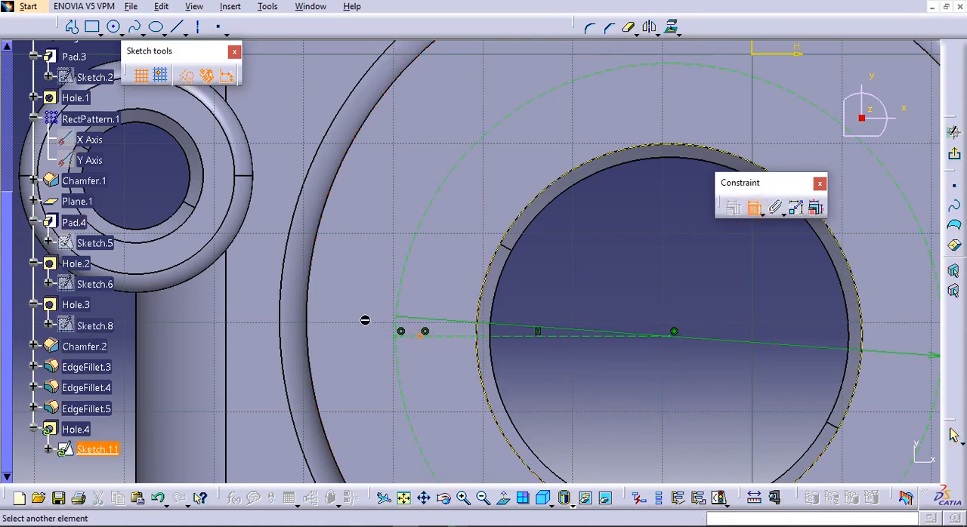
{"action": "left_click", "coordinate": [405, 321]}
{"action": "right_click", "coordinate": [487, 278]}
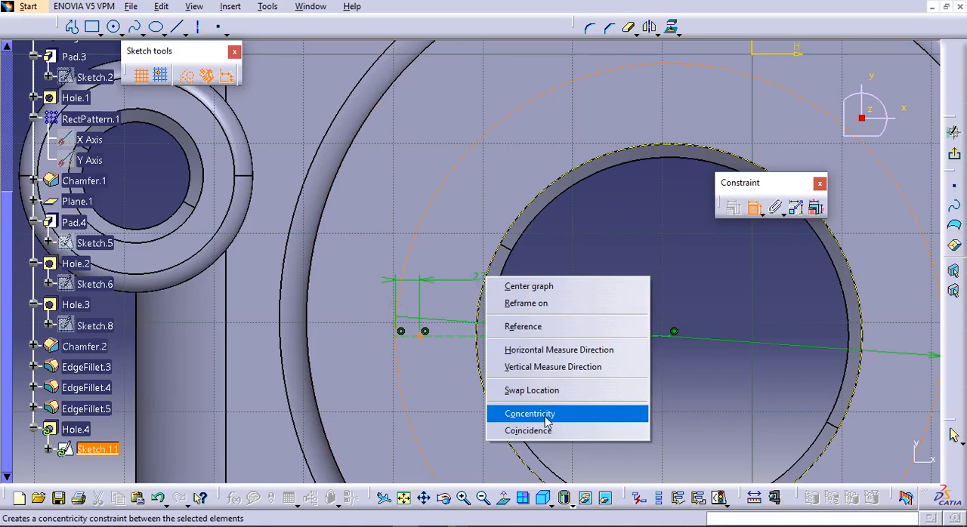
{"action": "left_click", "coordinate": [557, 432]}
{"action": "middle_click_drag", "start_coordinate": [569, 296], "coordinate": [574, 341]}
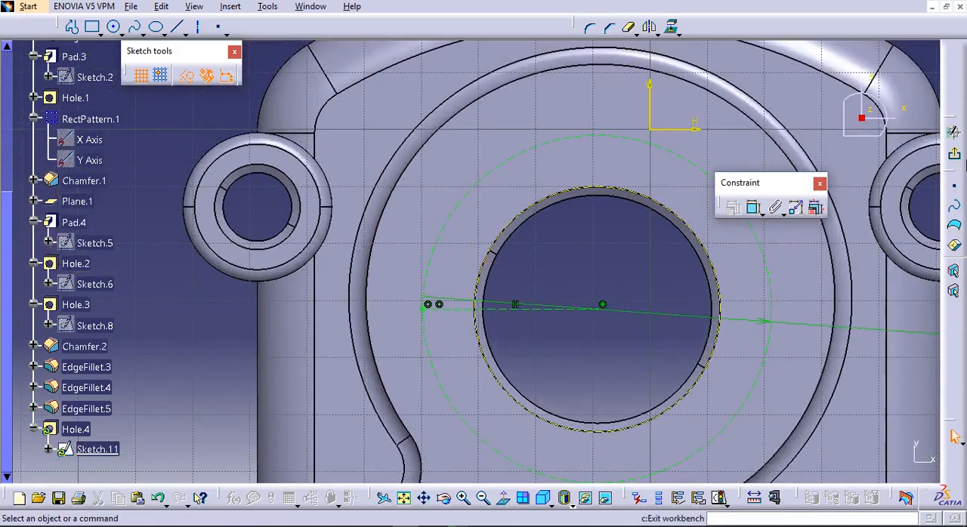
{"action": "left_click", "coordinate": [954, 436]}
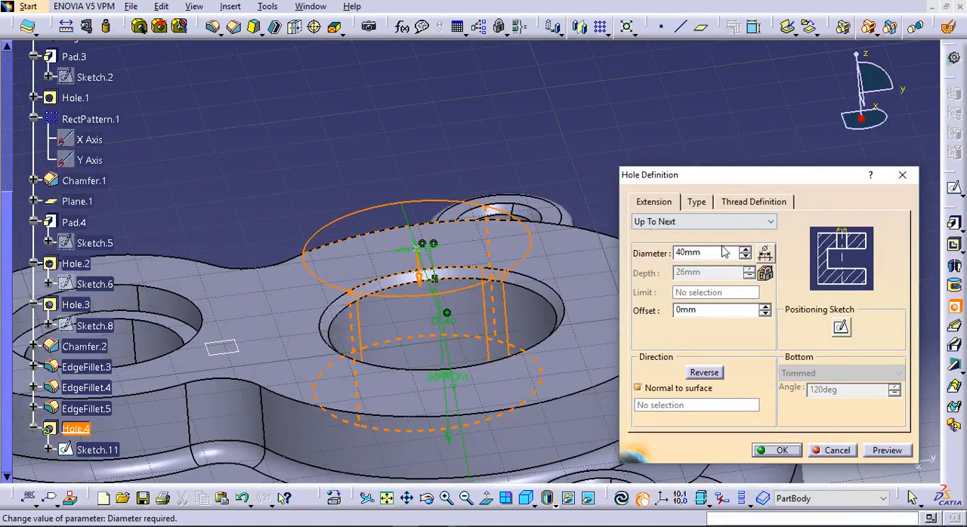
Make the hole threaded with the Metric Thick Pitch type and the M12 thread description
{"action": "left_click", "coordinate": [696, 202]}
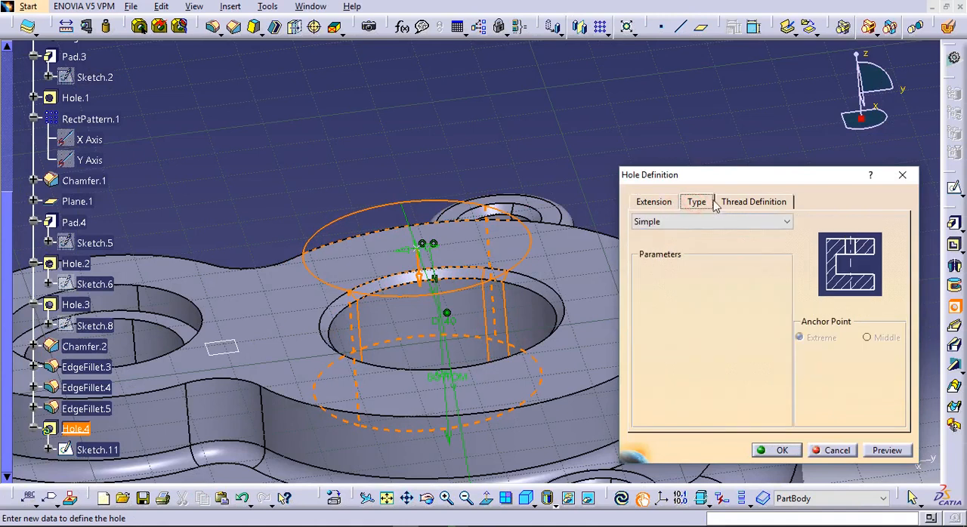
{"action": "left_click", "coordinate": [737, 202]}
{"action": "left_click", "coordinate": [648, 222]}
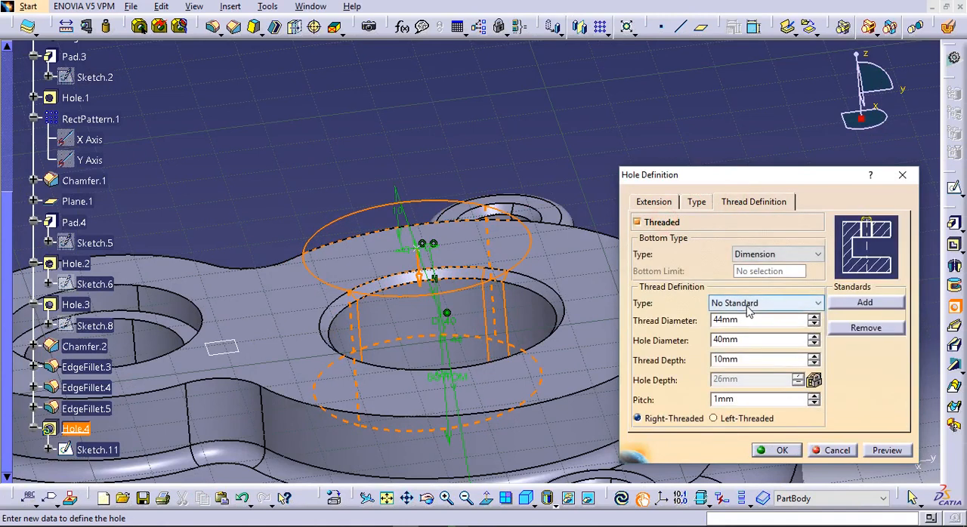
{"action": "left_click", "coordinate": [748, 308]}
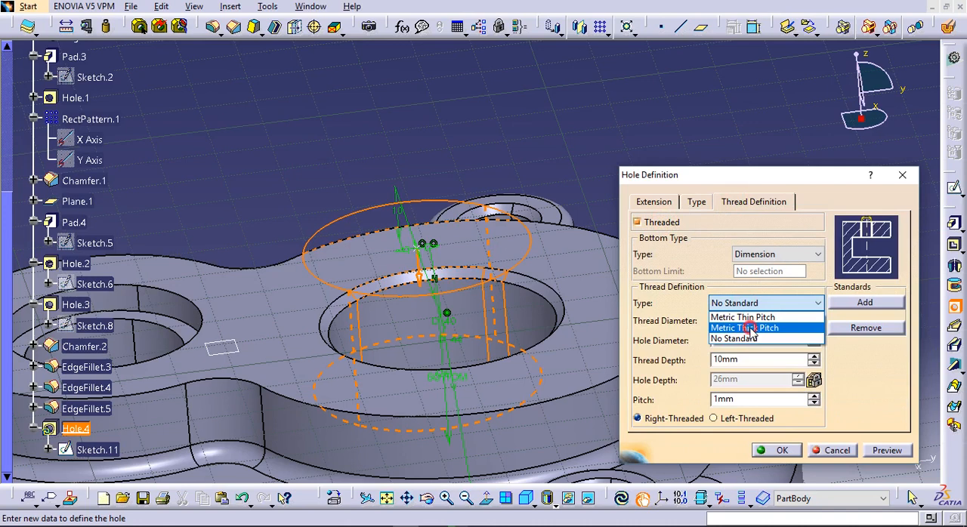
{"action": "left_click", "coordinate": [750, 329]}
{"action": "left_click", "coordinate": [605, 298]}
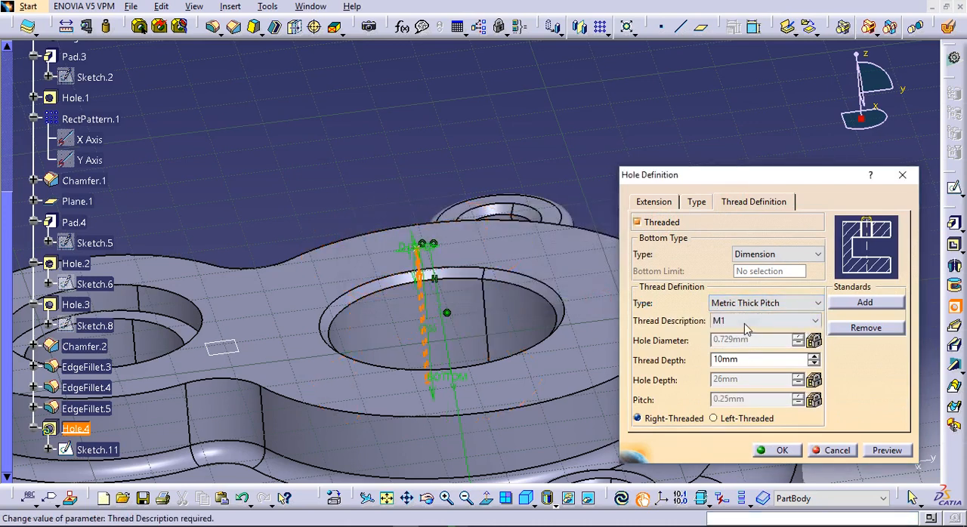
{"action": "left_click", "coordinate": [815, 320]}
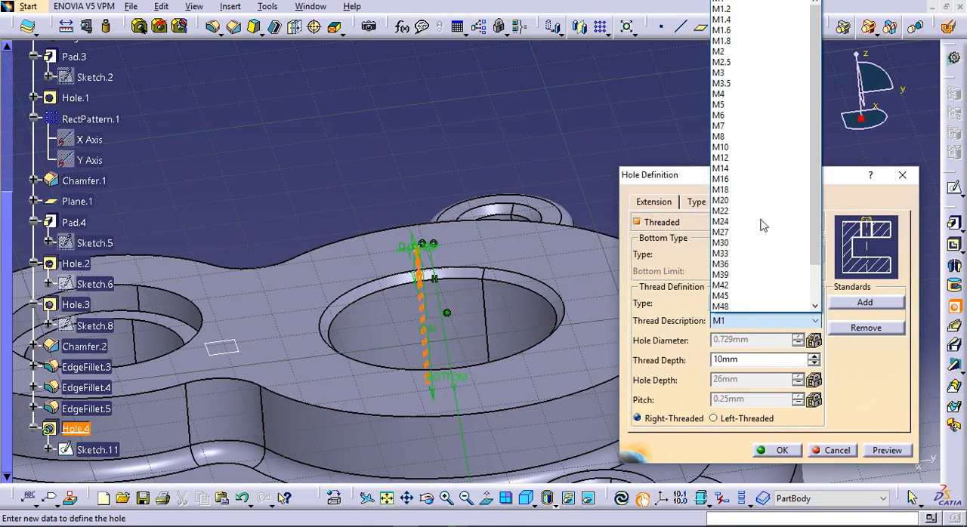
{"action": "left_click", "coordinate": [721, 158]}
{"action": "middle_click_drag", "start_coordinate": [542, 179], "coordinate": [437, 334]}
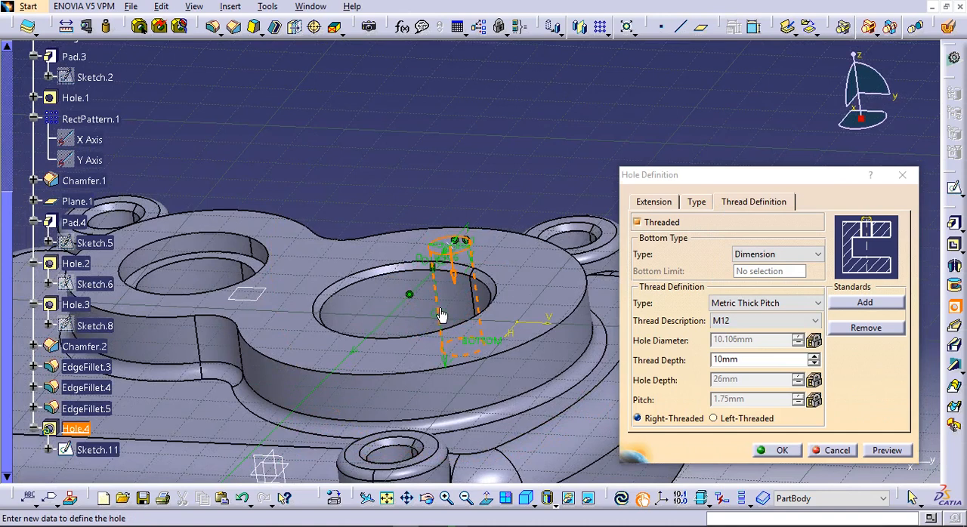
Change the threaded hole's extension to Blind with a depth of 15 mm
{"action": "left_click", "coordinate": [653, 202]}
{"action": "left_click", "coordinate": [696, 202]}
{"action": "left_click", "coordinate": [736, 201]}
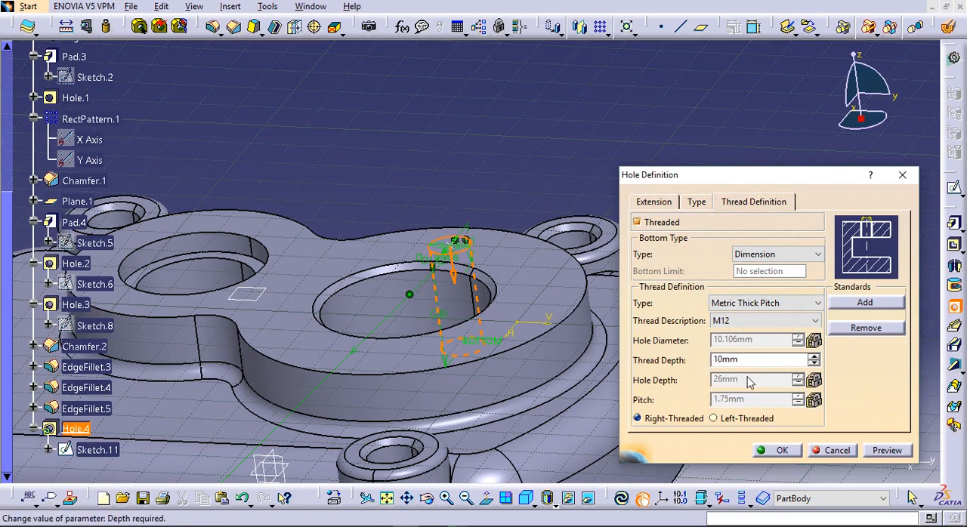
{"action": "left_click", "coordinate": [653, 204]}
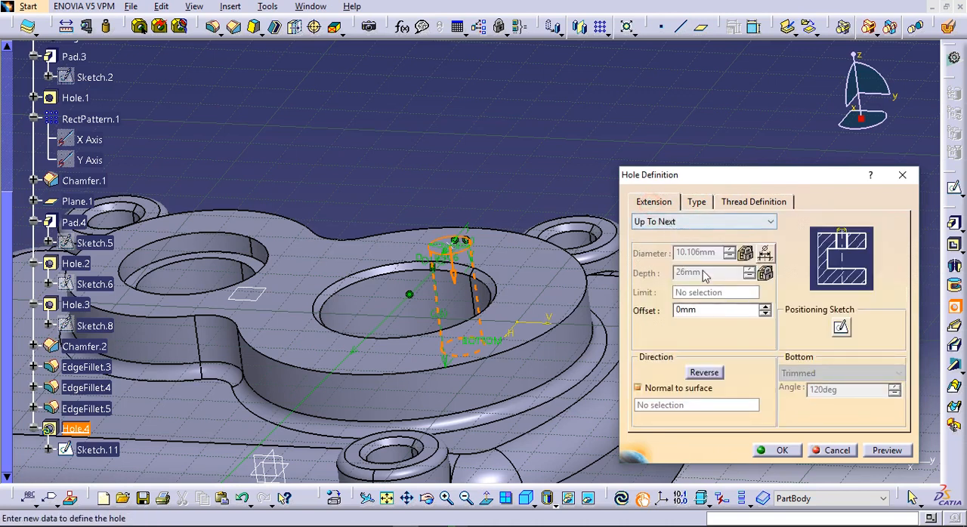
{"action": "middle_click_drag", "start_coordinate": [495, 336], "coordinate": [456, 341]}
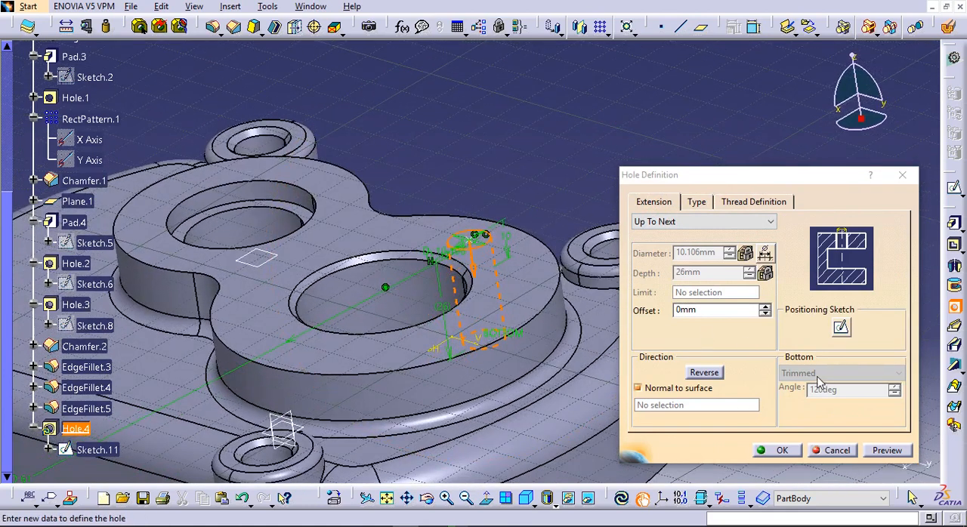
{"action": "middle_click_drag", "start_coordinate": [541, 349], "coordinate": [507, 333]}
{"action": "left_click", "coordinate": [642, 224]}
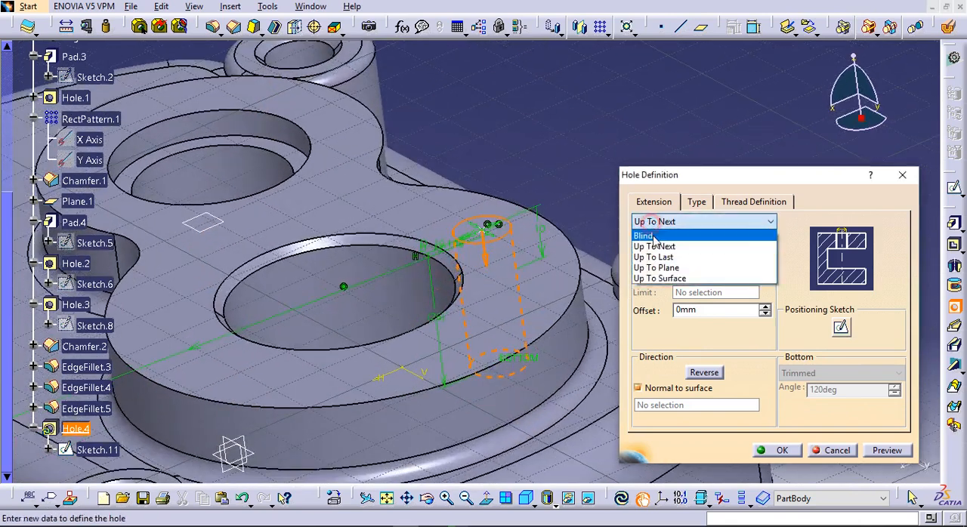
{"action": "left_click", "coordinate": [646, 234]}
{"action": "left_click_drag", "start_coordinate": [702, 273], "coordinate": [653, 274]}
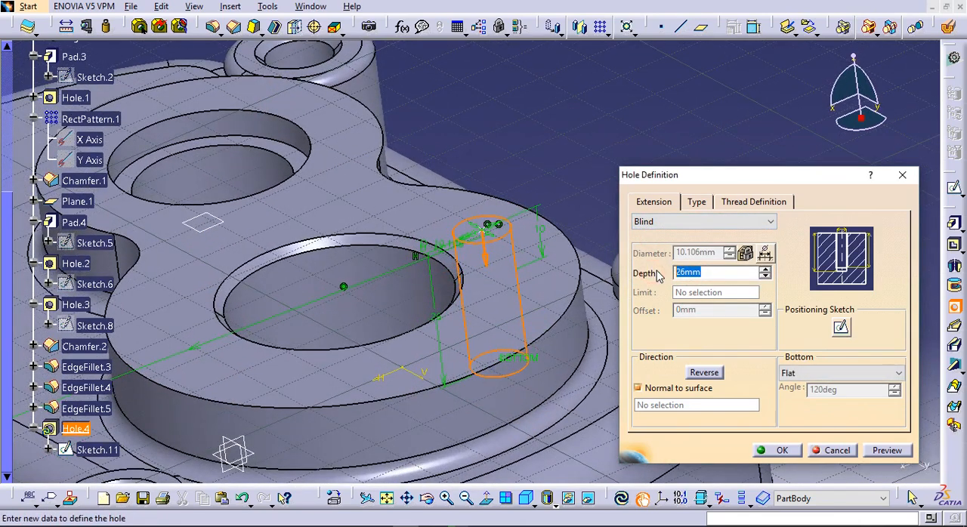
{"action": "left_click", "coordinate": [590, 141]}
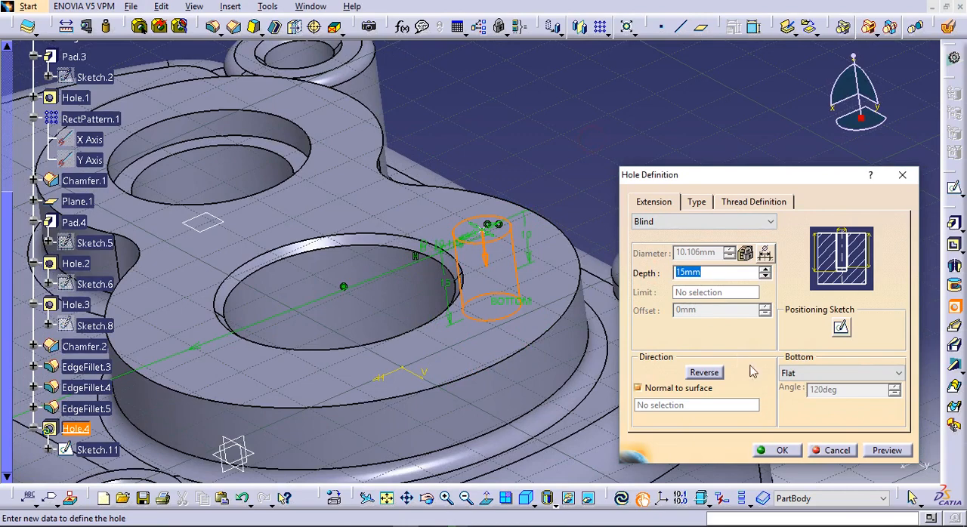
Set the hole's end to V-Bottom, go over its thread depth and create the hole
{"action": "left_click", "coordinate": [789, 373]}
{"action": "left_click", "coordinate": [812, 393]}
{"action": "mouse_move", "coordinate": [559, 364]}
{"action": "middle_mouse_down"}
{"action": "mouse_move", "coordinate": [404, 334]}
{"action": "mouse_move", "coordinate": [453, 363]}
{"action": "mouse_move", "coordinate": [553, 367]}
{"action": "middle_mouse_up"}
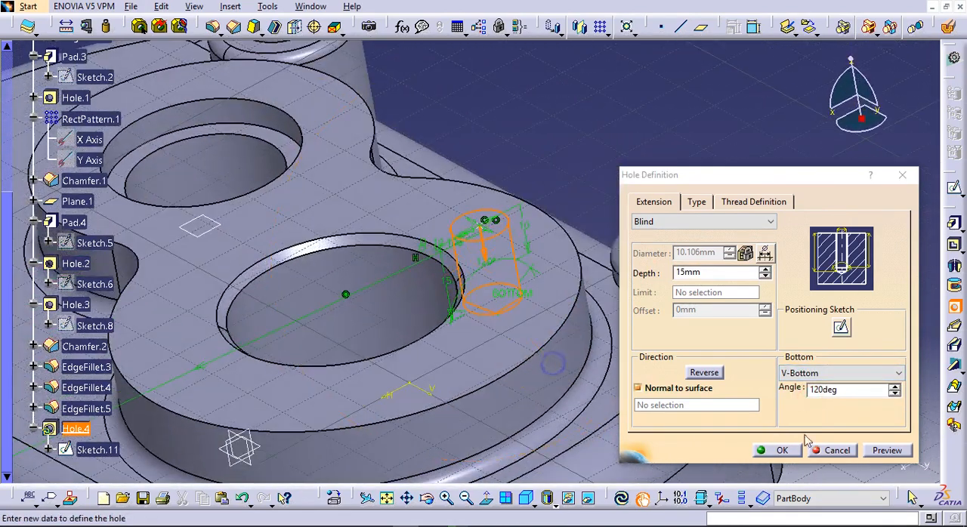
{"action": "left_click", "coordinate": [782, 450]}
{"action": "left_click", "coordinate": [741, 200]}
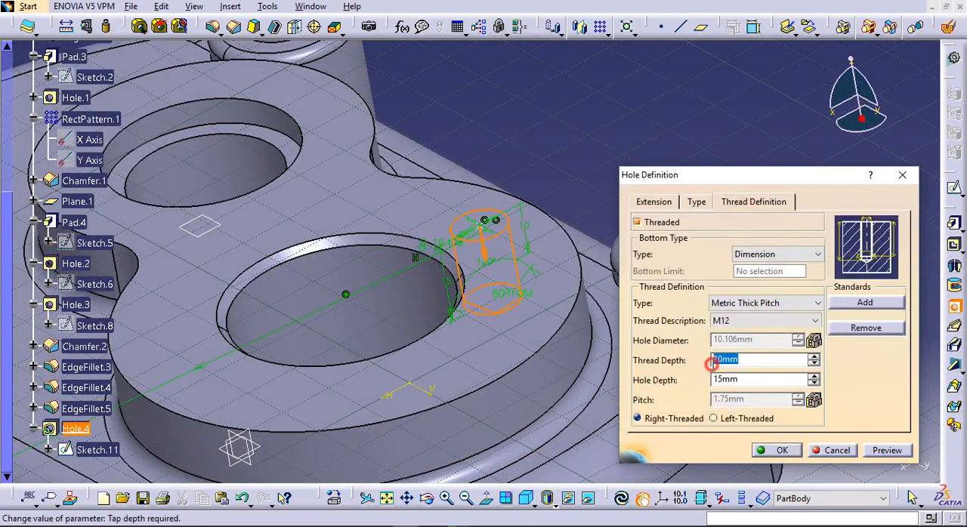
{"action": "left_click", "coordinate": [774, 451]}
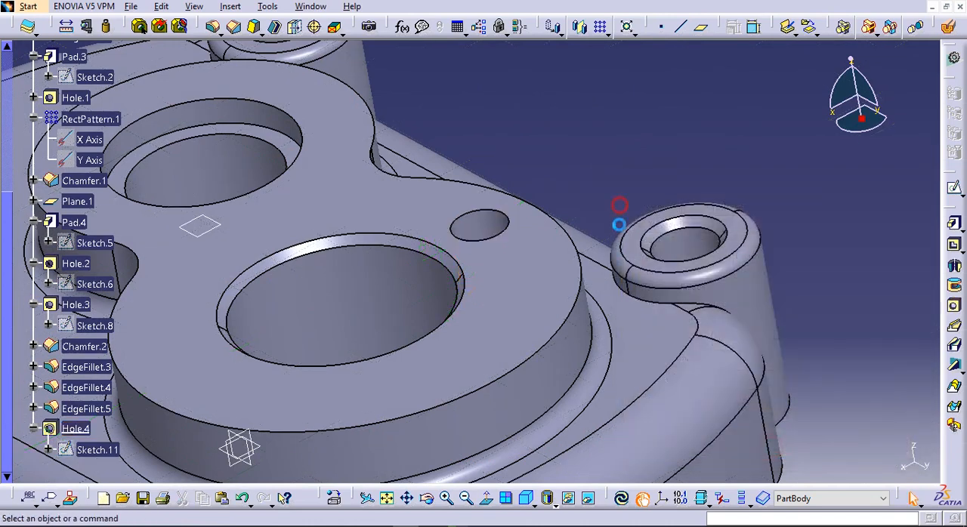
Start a circular pattern of the new M12 hole with the raised pad's top face as reference element
{"action": "middle_click_drag", "start_coordinate": [573, 118], "coordinate": [594, 216], "text": "ctrl"}
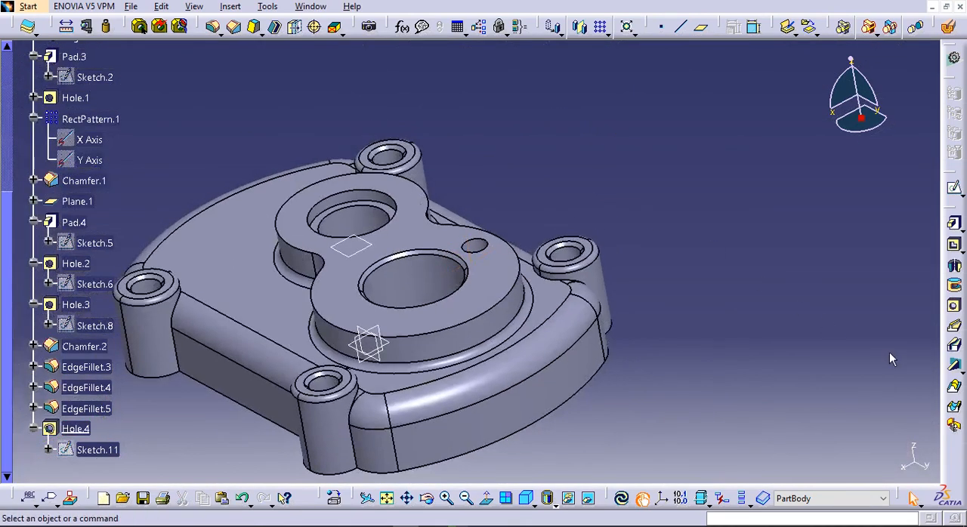
{"action": "left_click", "coordinate": [608, 33]}
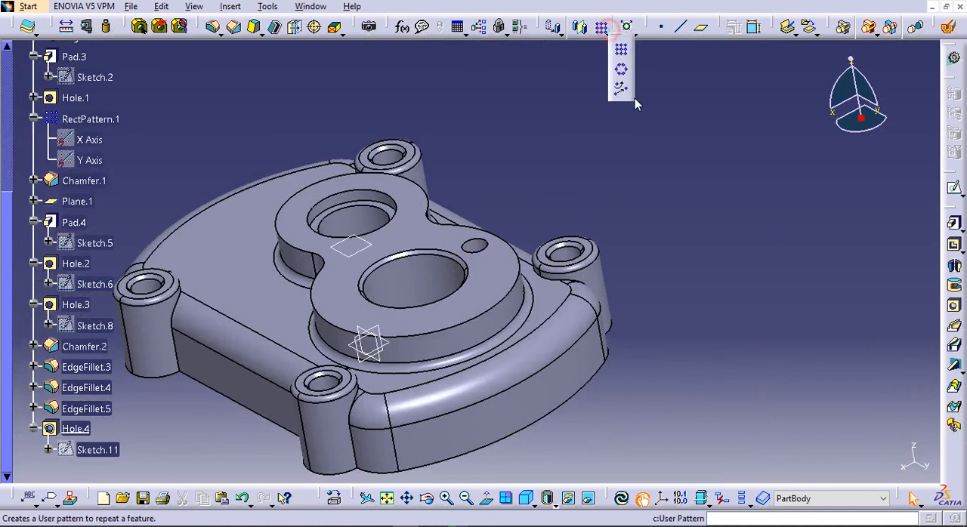
{"action": "left_click", "coordinate": [621, 47]}
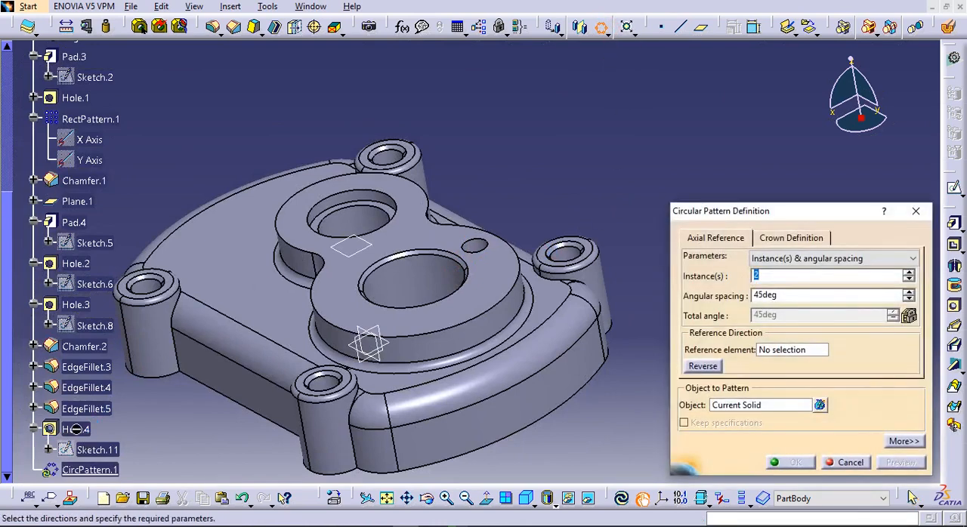
{"action": "left_click", "coordinate": [755, 405]}
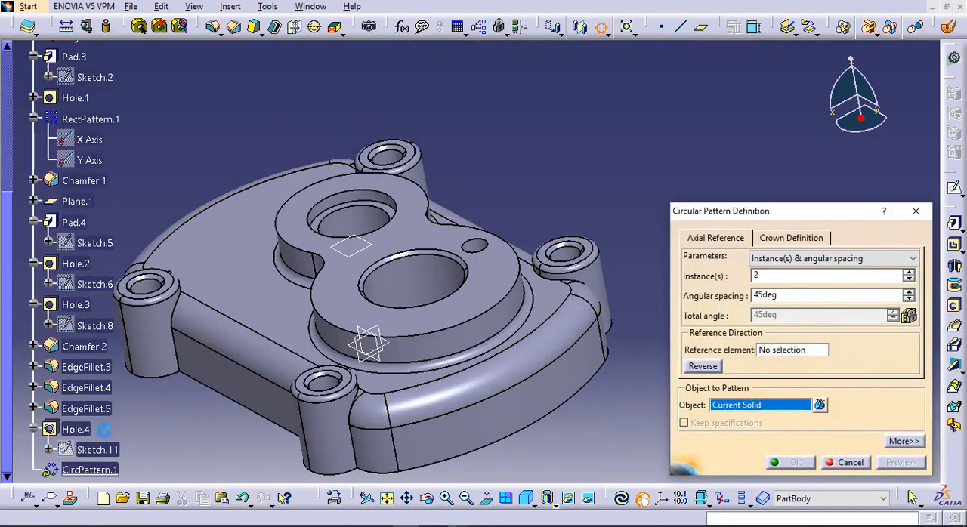
{"action": "left_click", "coordinate": [82, 429]}
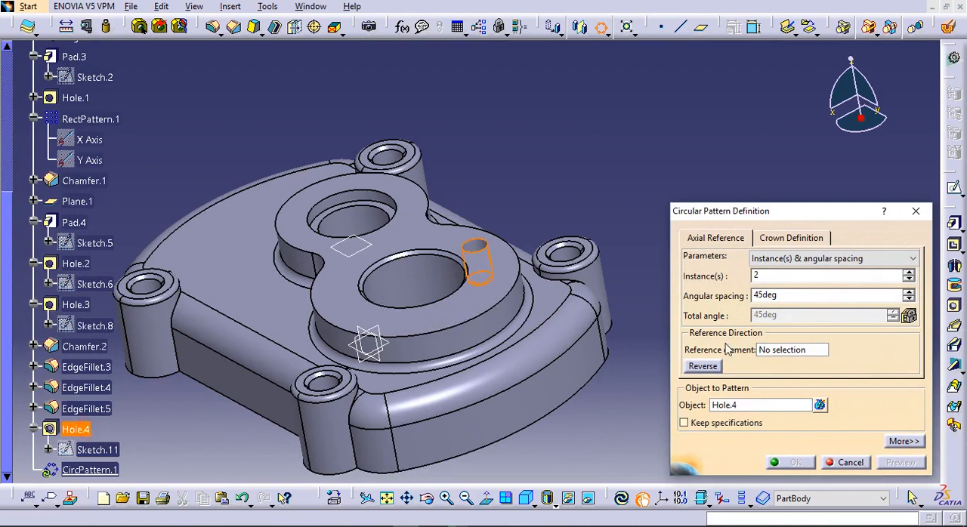
{"action": "left_click", "coordinate": [478, 315]}
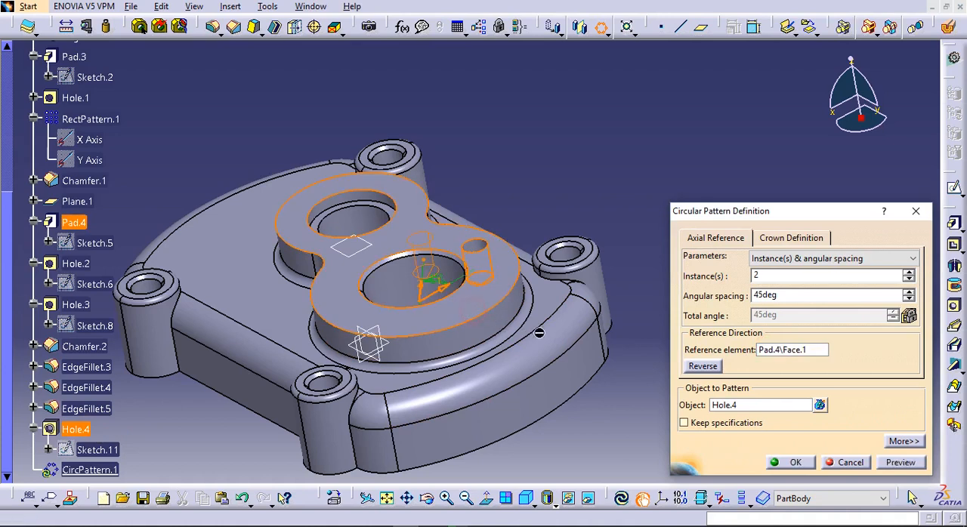
Set the circular pattern to 6 instances over a complete crown and create it
{"action": "middle_click_drag", "start_coordinate": [455, 300], "coordinate": [572, 311]}
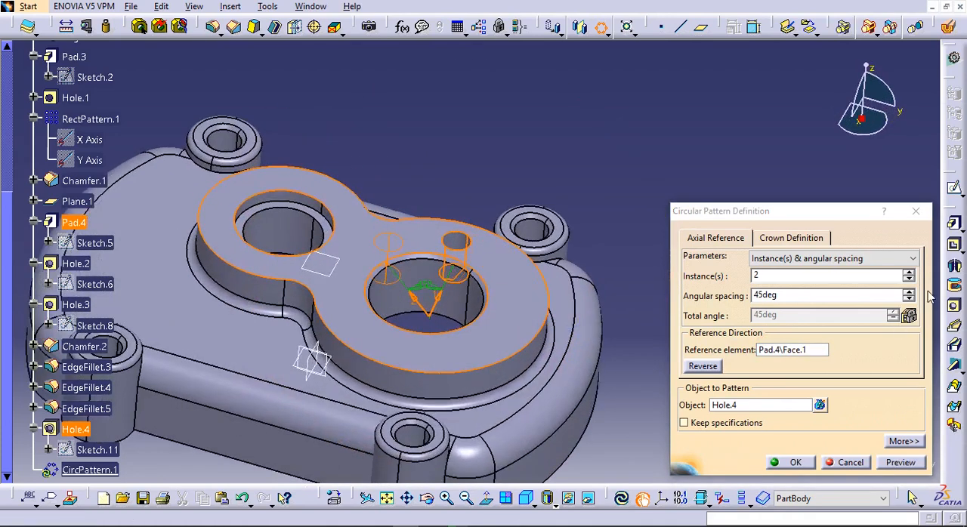
{"action": "left_click", "coordinate": [908, 272]}
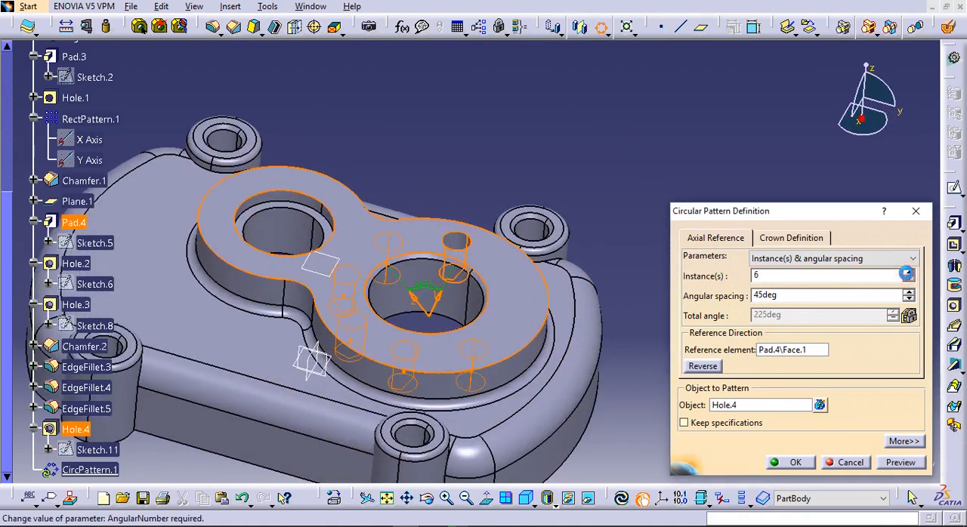
{"action": "left_click", "coordinate": [795, 270]}
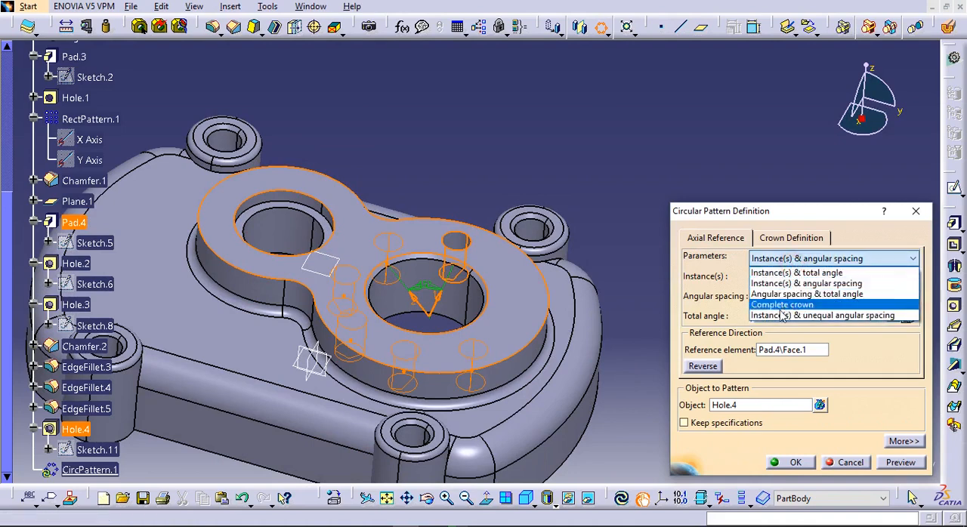
{"action": "left_click", "coordinate": [782, 303]}
{"action": "left_click", "coordinate": [799, 465]}
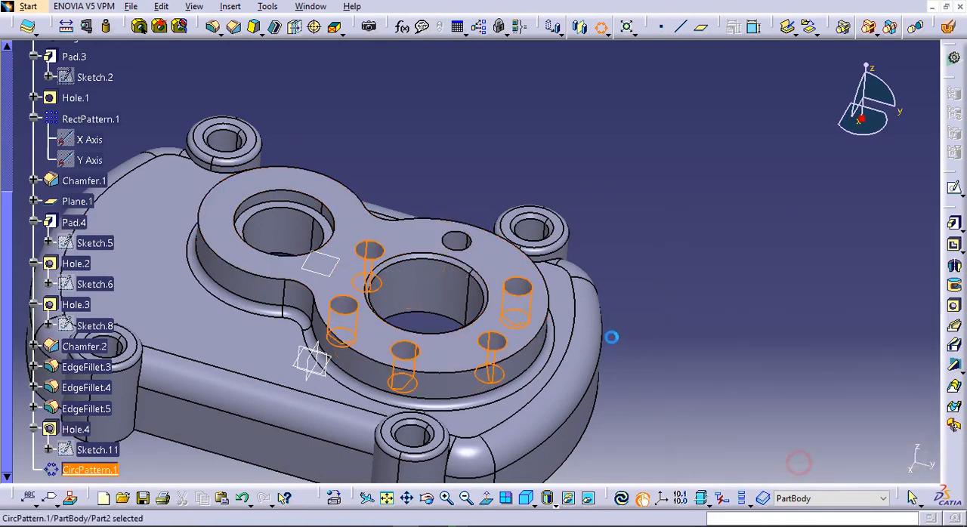